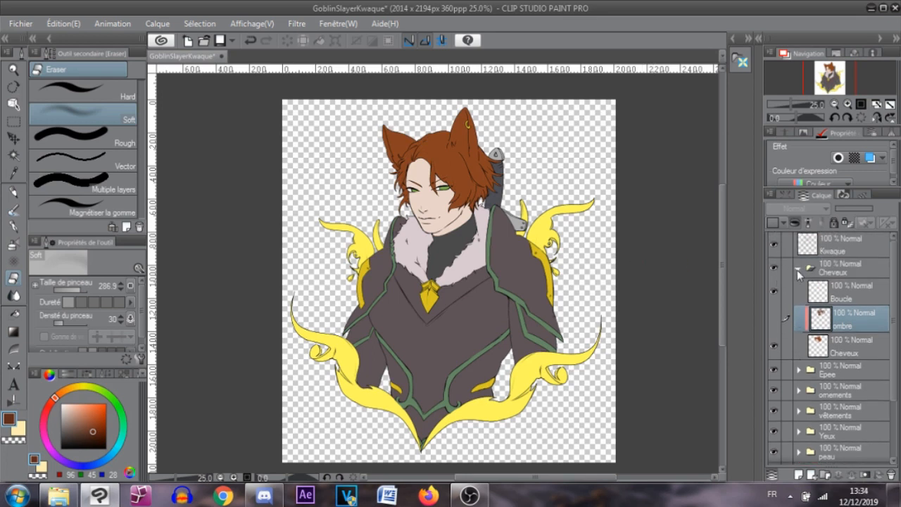
Examine the contents of the Cheveux layer folder and toggle its visibility to check which part of the drawing it holds
left_click(799, 270)
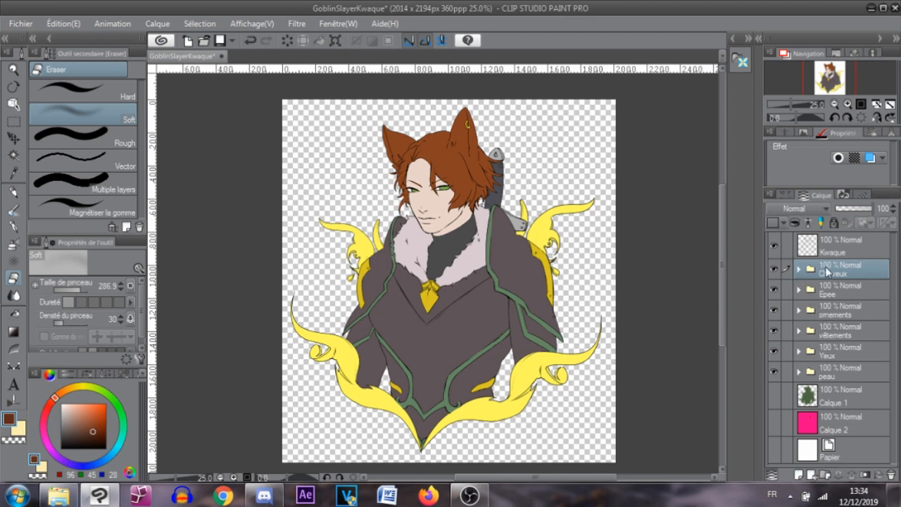
left_click(799, 270)
left_click(798, 270)
left_click(776, 267)
left_click(776, 267)
left_click(798, 270)
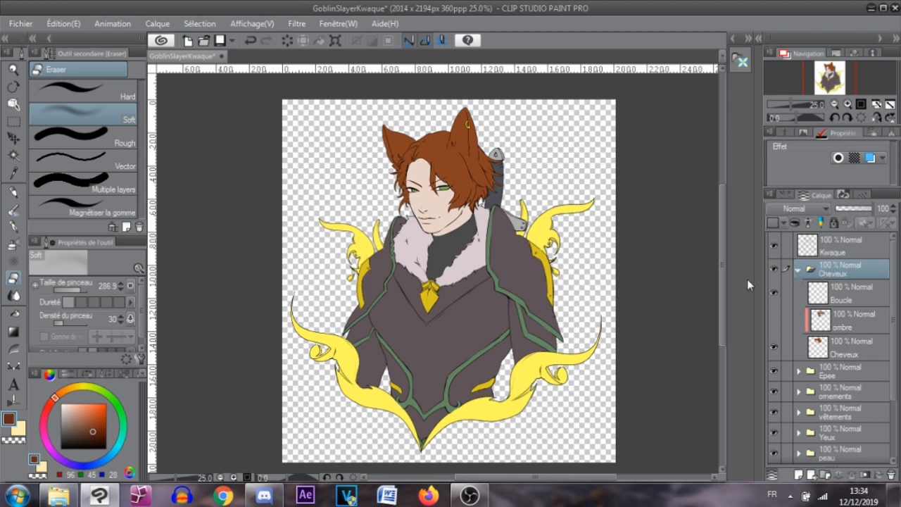
left_click(775, 272)
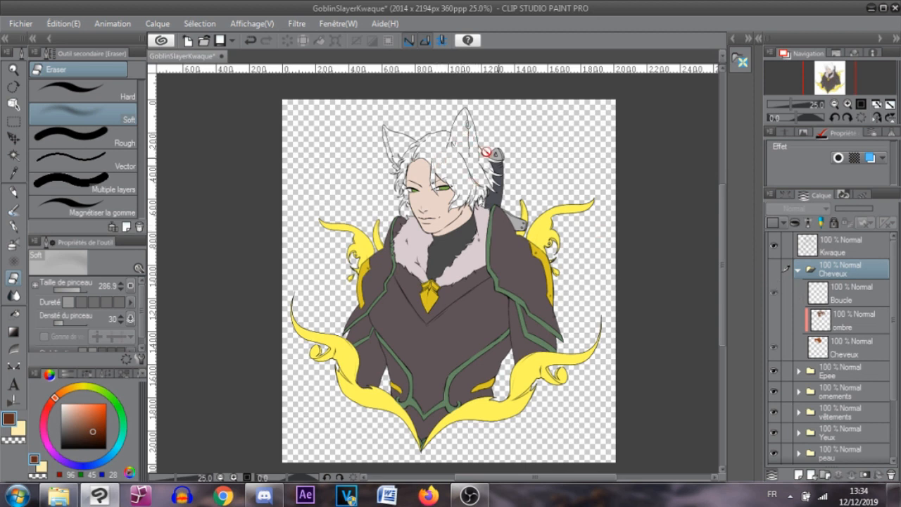
left_click(774, 269)
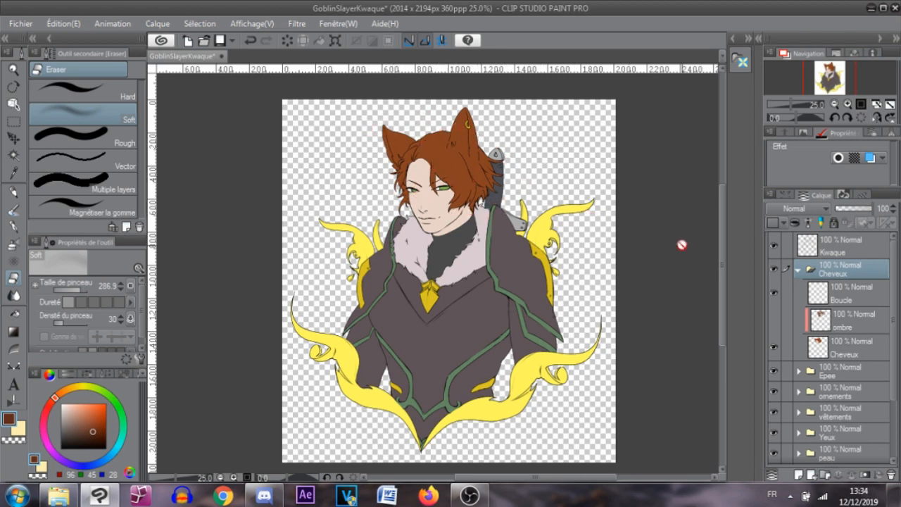
left_click(798, 269)
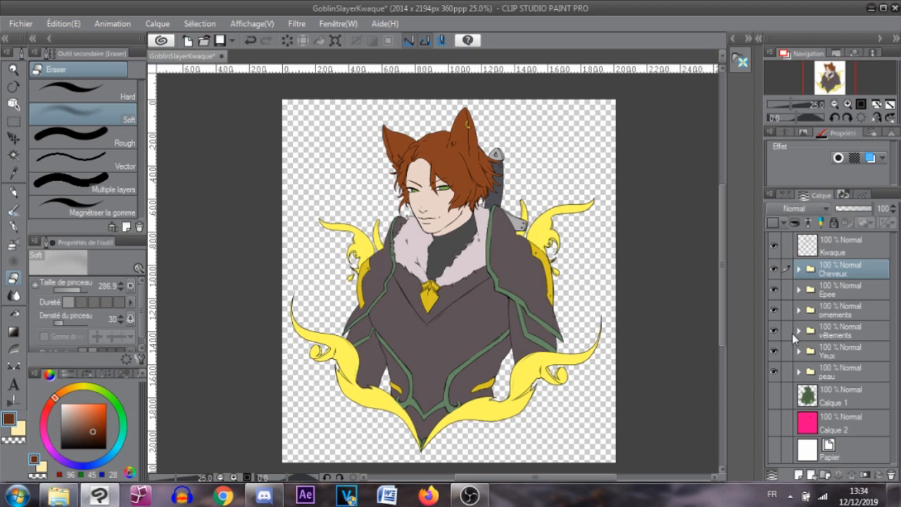
Hide and show the Epee layer folder to check which part of the drawing it holds
left_click(774, 291)
left_click(774, 290)
left_click(774, 291)
left_click(774, 290)
Select the base Cheveux layer inside the Cheveux folder and toggle its visibility to check its content
left_click(798, 270)
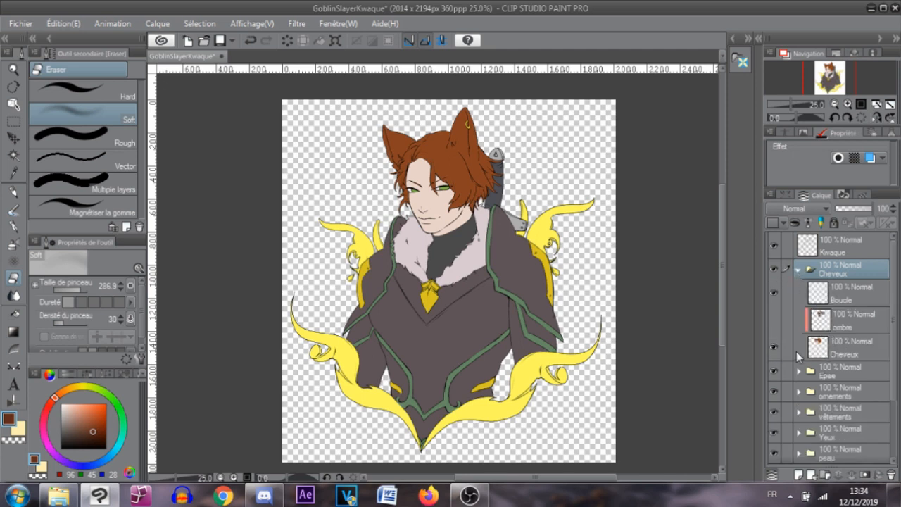
left_click(843, 347)
left_click(774, 346)
left_click(774, 345)
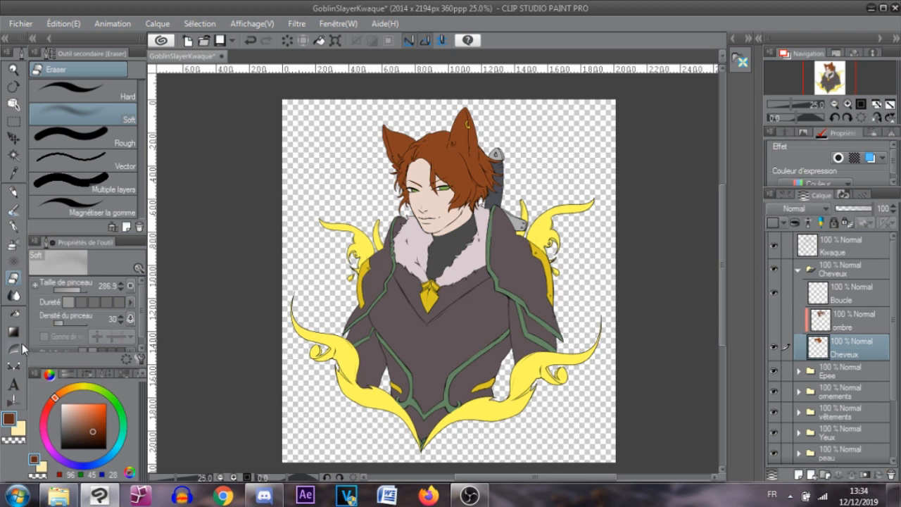
Add a new layer directly above the base Cheveux layer and clip it to that layer
scroll(438, 154, "up", 3)
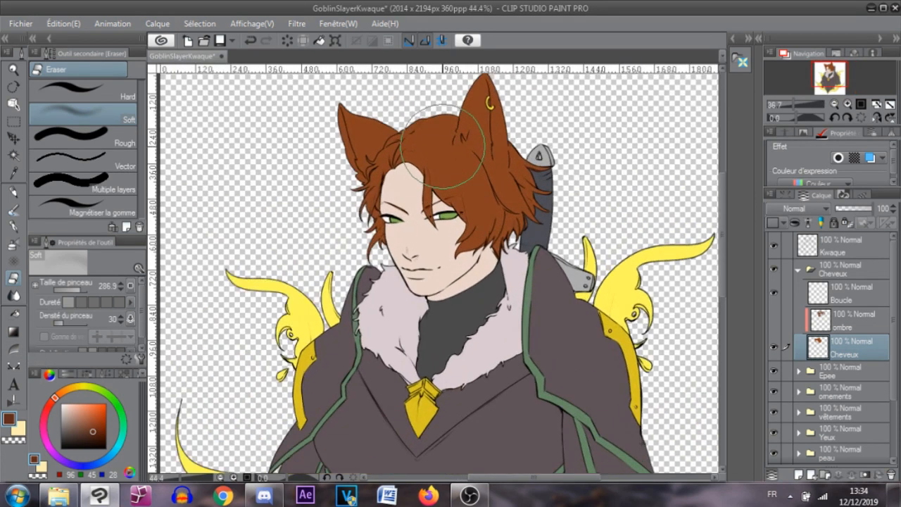
scroll(489, 127, "up", 2)
left_click_drag(728, 206, 717, 187)
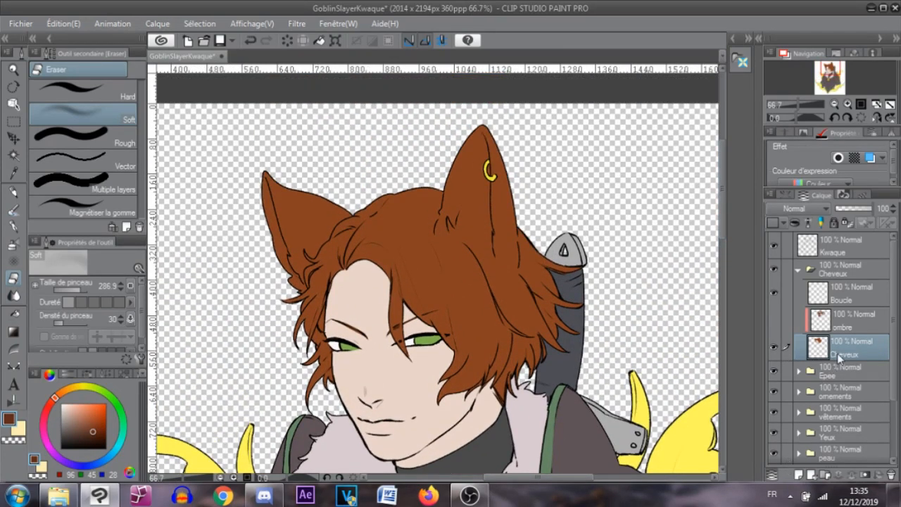
left_click(799, 476)
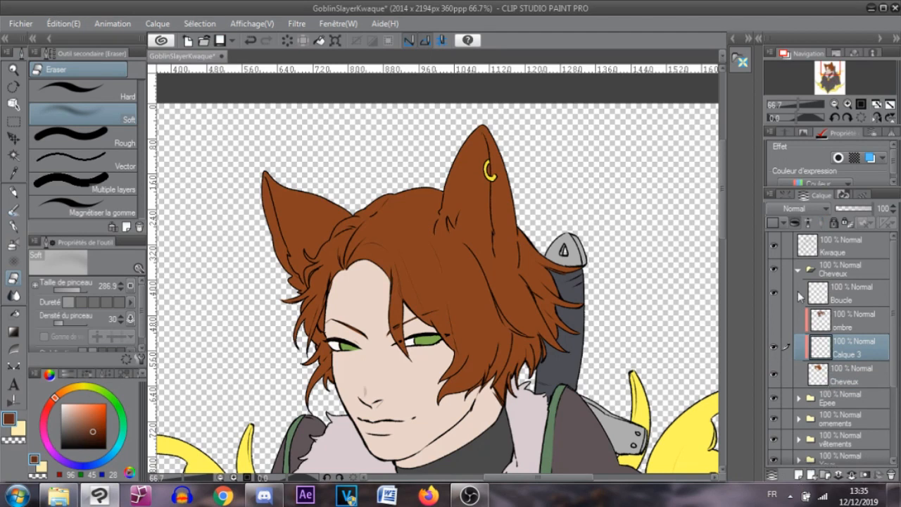
left_click(796, 224)
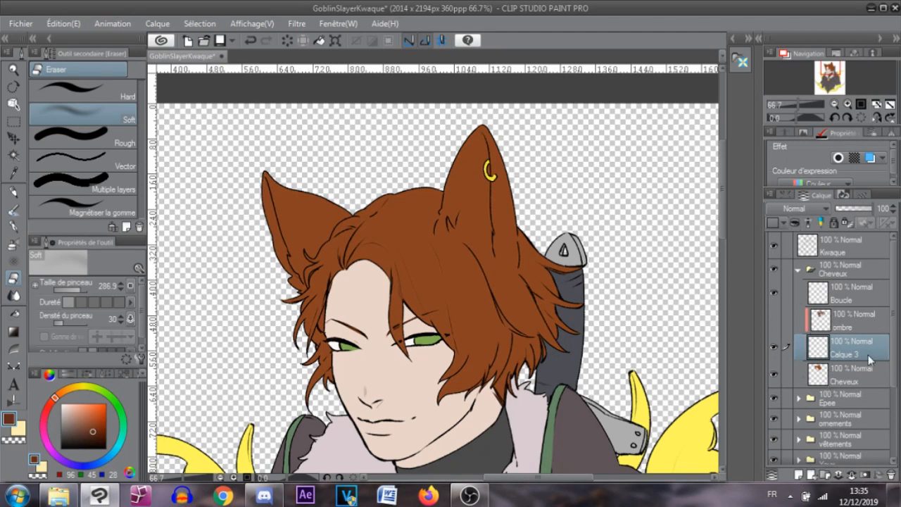
left_click(794, 223)
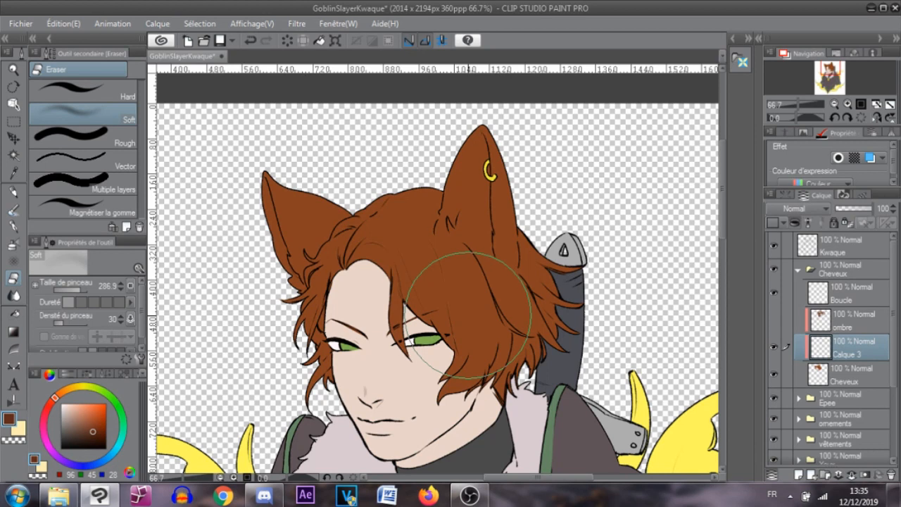
Paint dark brown Darker pencil strokes across the earringed ear and nearby hair, and toggle the layer's clipping off and on
left_click(13, 192)
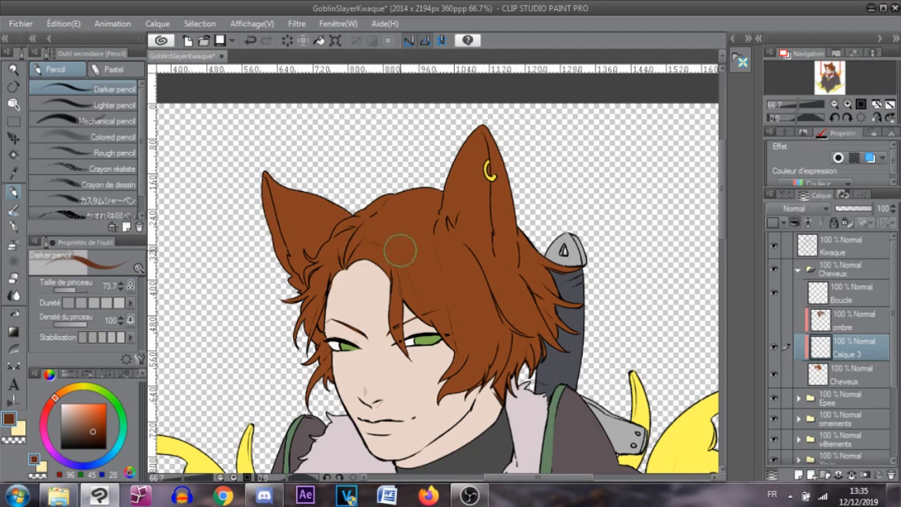
left_click_drag(421, 310, 510, 202)
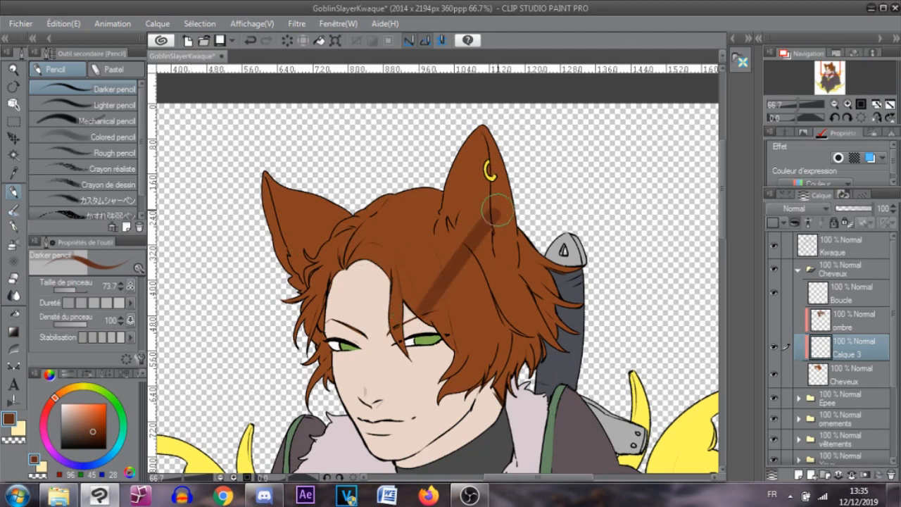
mouse_move(449, 317)
left_mouse_down()
mouse_move(532, 199)
mouse_move(417, 404)
mouse_move(492, 273)
mouse_move(508, 234)
mouse_move(443, 319)
mouse_move(498, 226)
mouse_move(463, 258)
mouse_move(507, 169)
left_mouse_up()
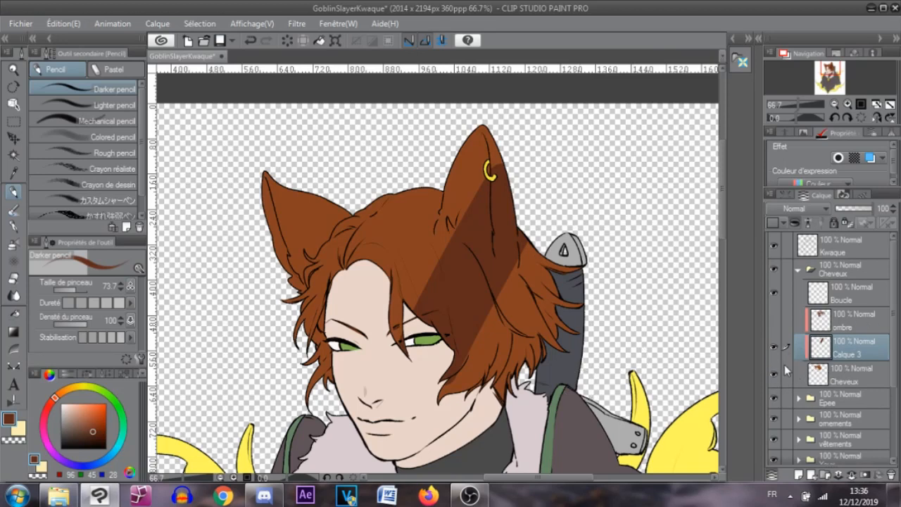
left_click(794, 220)
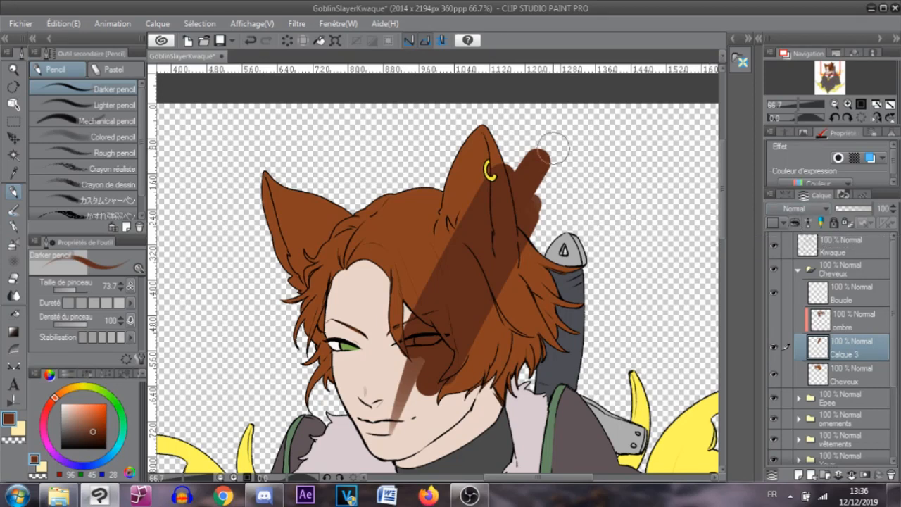
left_click(795, 223)
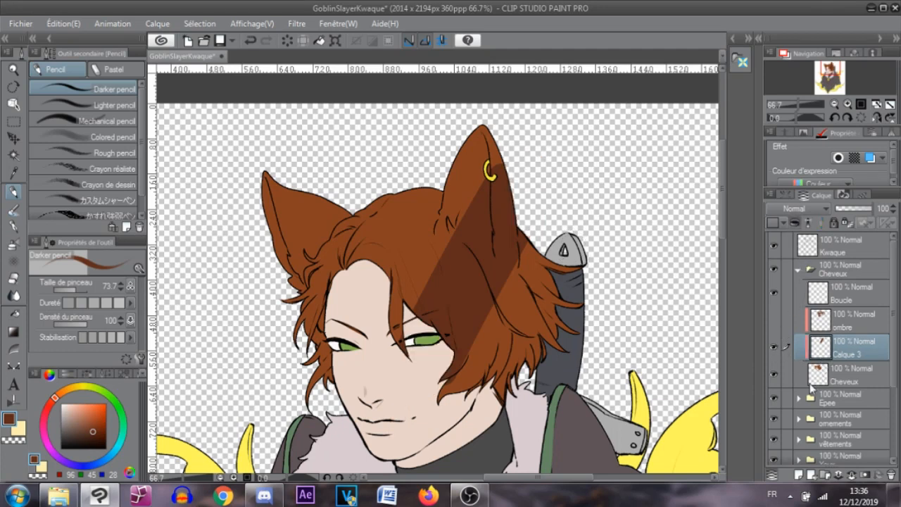
Clear the pencil strokes from the clipped layer and cover the hair and ears in dark brown with the Opaque watercolor brush
key("Delete")
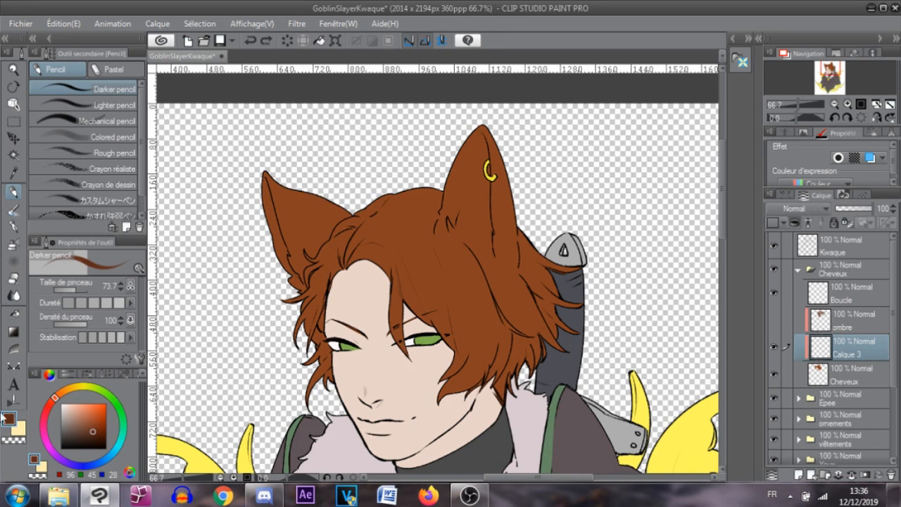
left_click(13, 210)
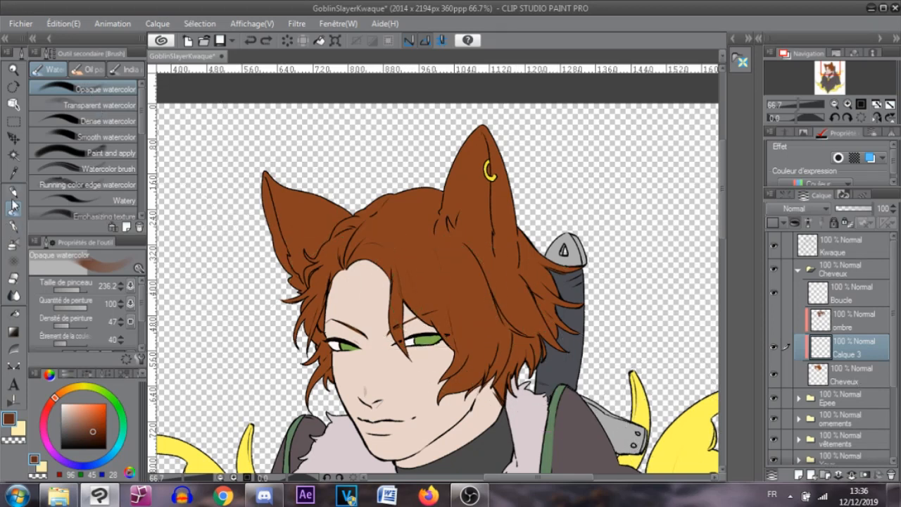
mouse_move(372, 218)
left_mouse_down()
mouse_move(466, 306)
mouse_move(519, 258)
mouse_move(436, 242)
mouse_move(348, 289)
mouse_move(303, 172)
mouse_move(532, 218)
mouse_move(528, 303)
left_mouse_up()
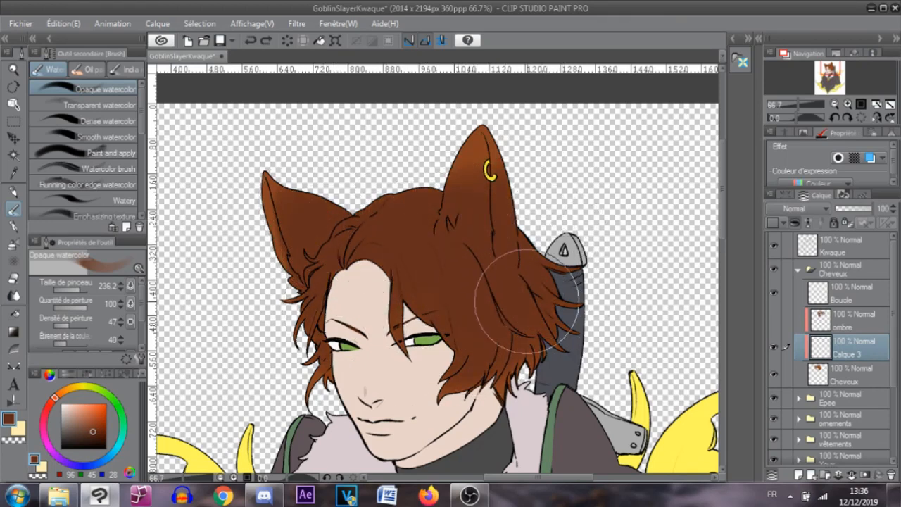
Carve lighter locks out of the dark shading over the fringe and side hair with the Hard eraser
left_click(14, 278)
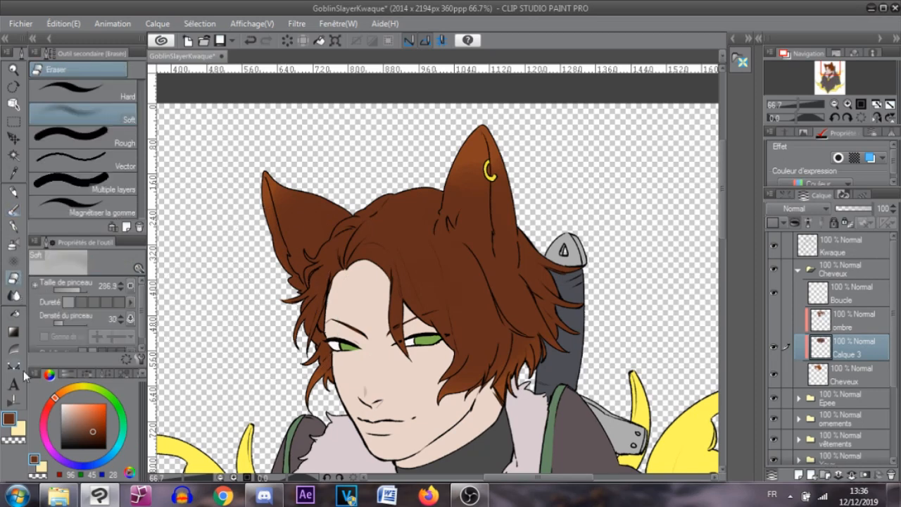
left_click(109, 97)
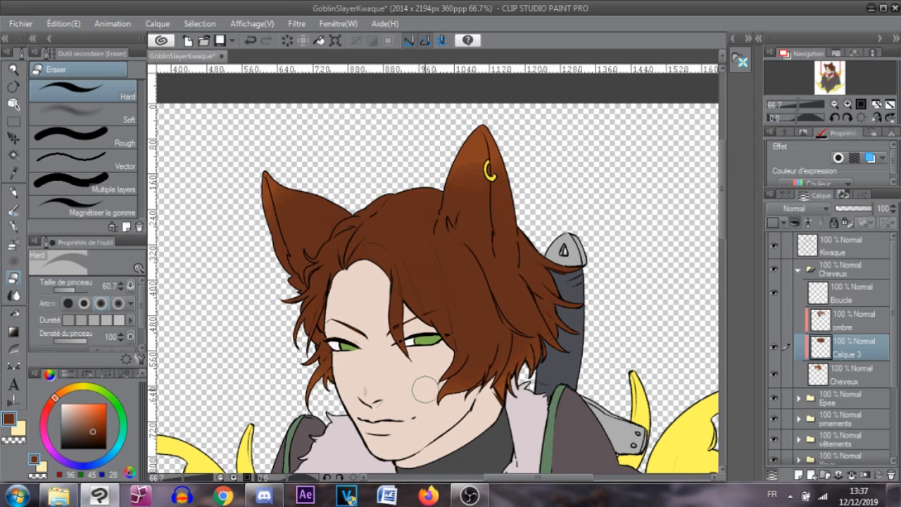
left_click_drag(426, 392, 465, 318)
mouse_move(433, 369)
left_mouse_down()
mouse_move(437, 300)
mouse_move(424, 286)
left_mouse_up()
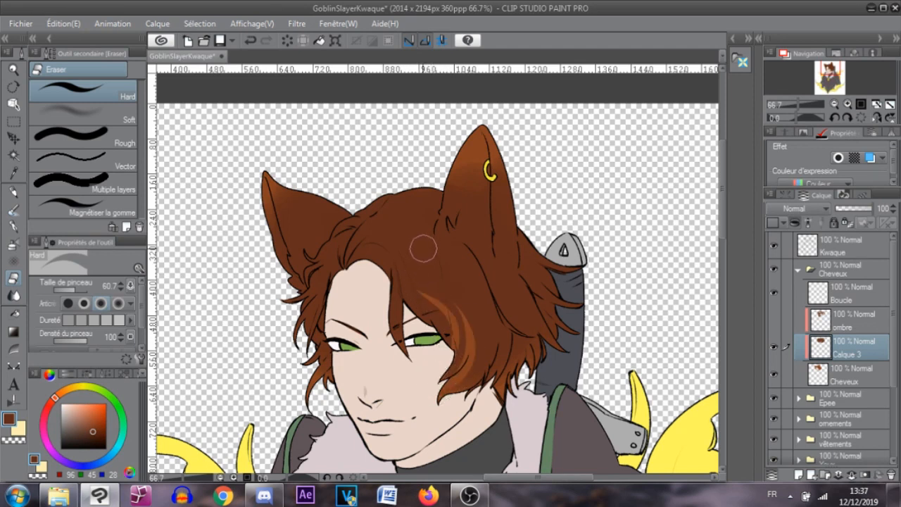
left_click_drag(390, 242, 405, 352)
left_click_drag(455, 243, 509, 328)
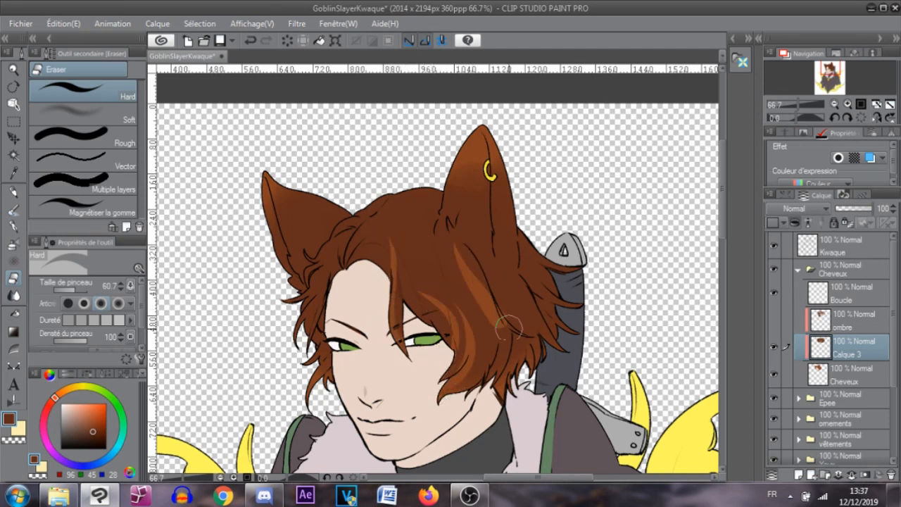
Undo the Hard eraser strokes made in the hair shading
key("ctrl+z")
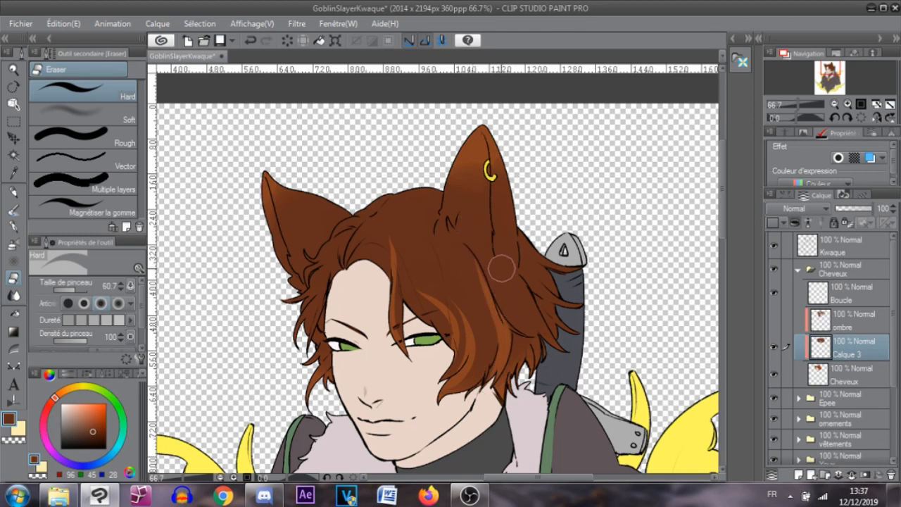
key("ctrl+z")
key("ctrl+z")
key("ctrl+z")
key("ctrl+z")
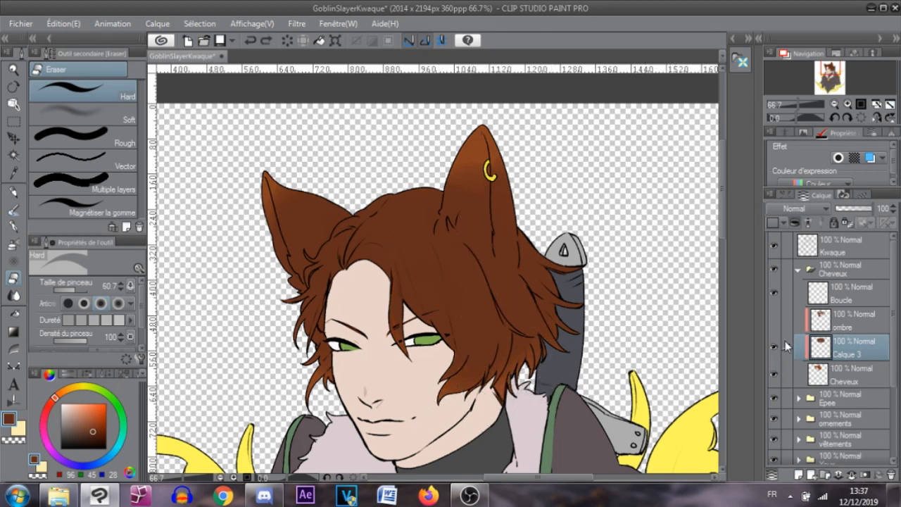
Compare the Calque 3 and ombre layers by switching their visibility, leave only ombre shown, and choose the Soft eraser
left_click(773, 347)
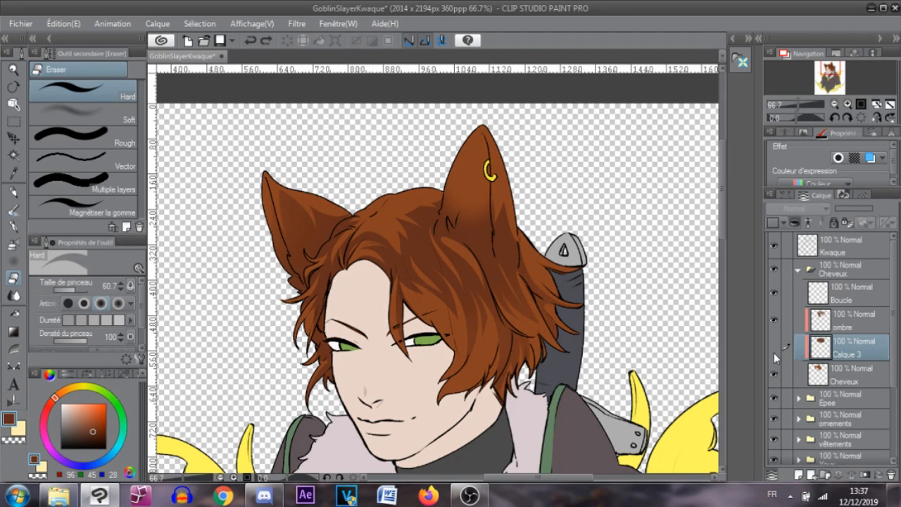
left_click(775, 335)
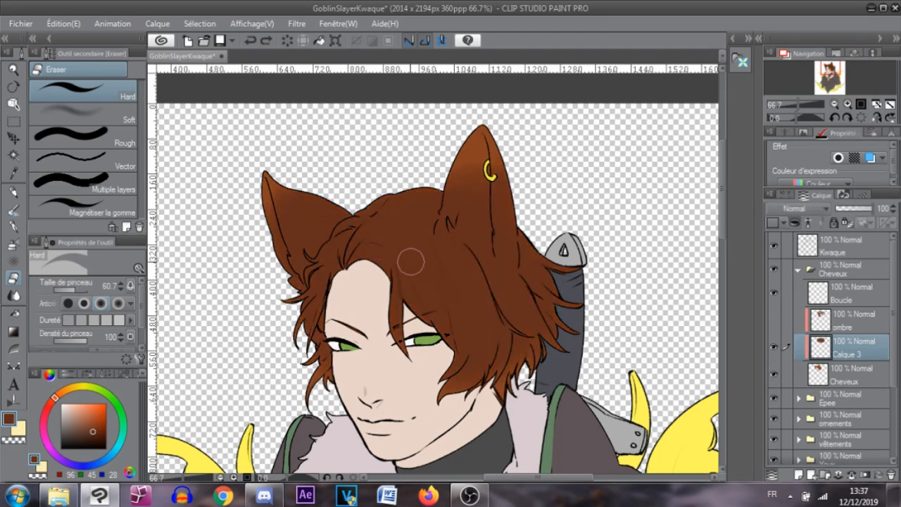
left_click(776, 343)
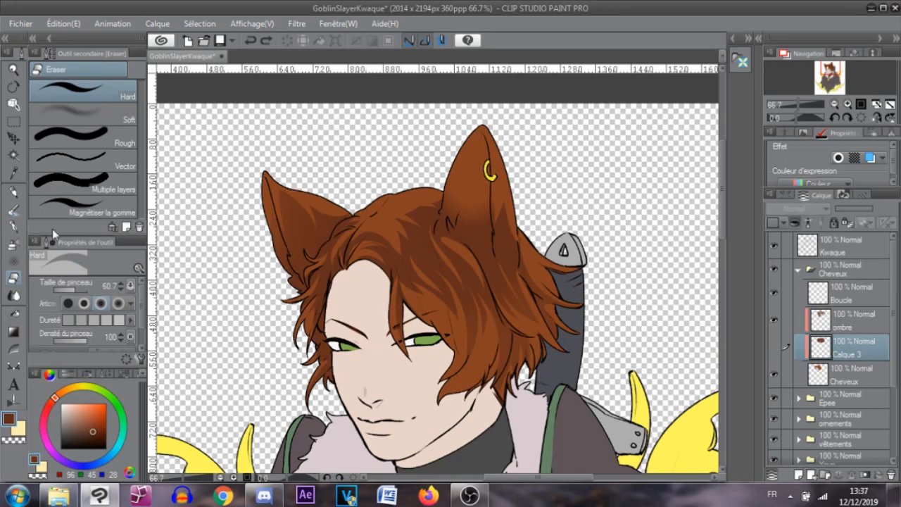
left_click(116, 110)
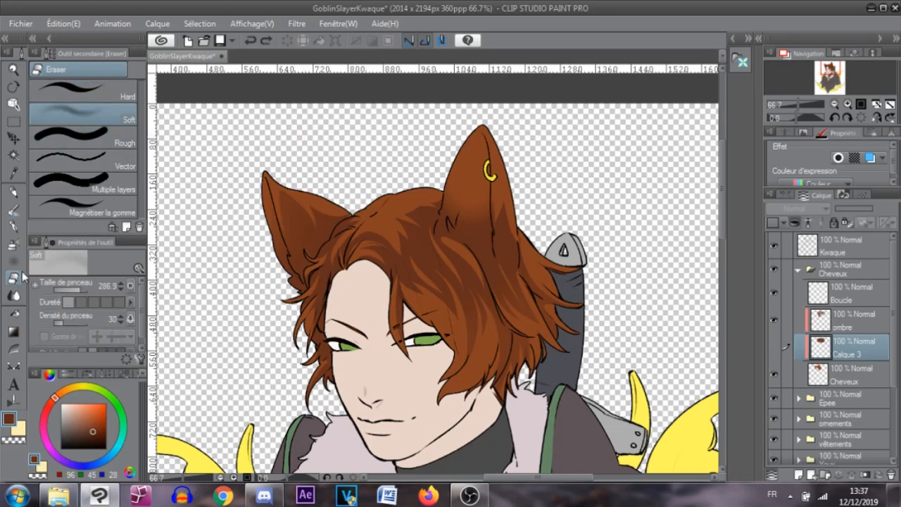
Delete the Calque 3 layer and select the ombre layer in the Cheveux folder
left_click(862, 325)
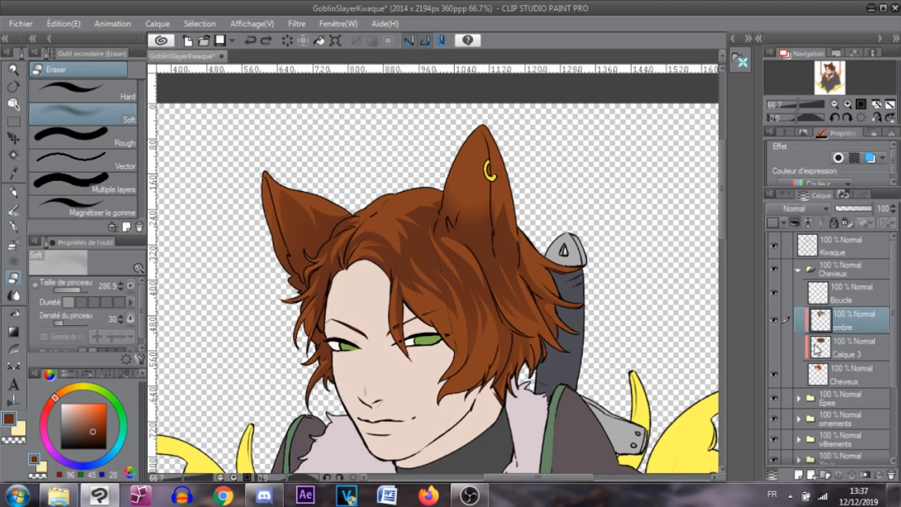
left_click(849, 351)
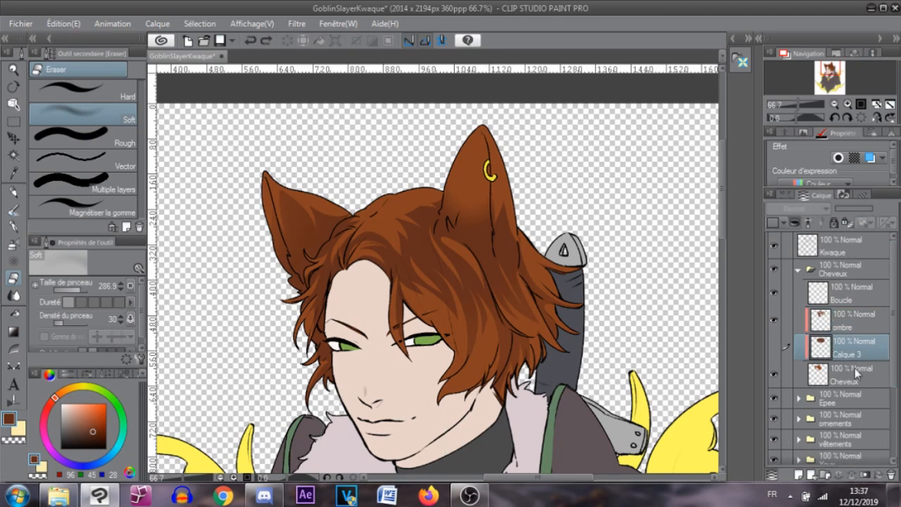
left_click(892, 478)
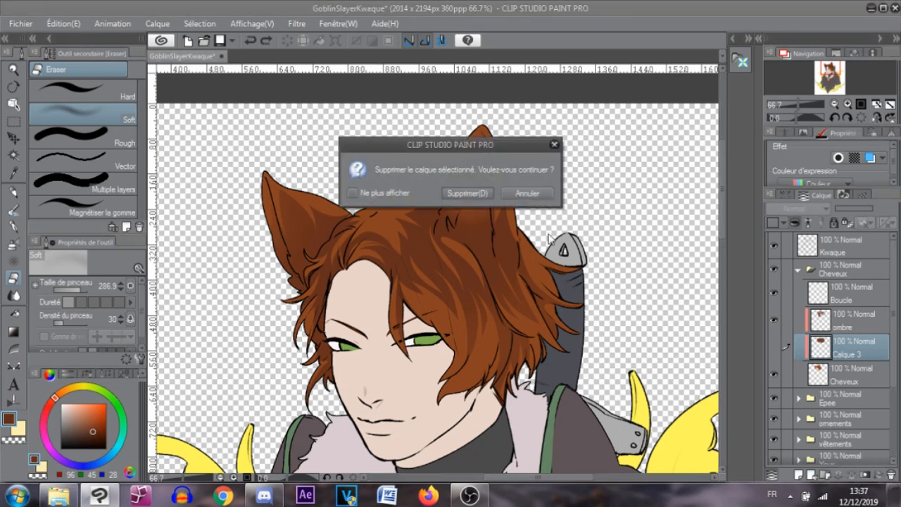
left_click(469, 192)
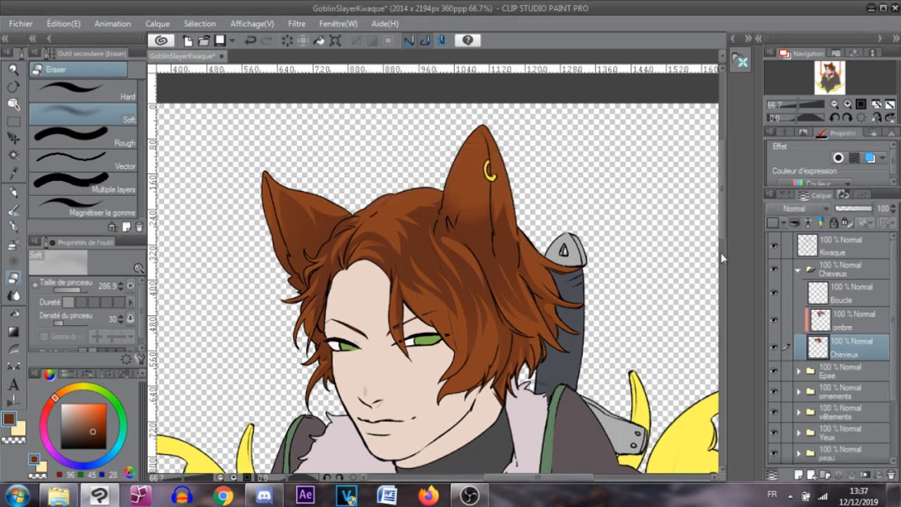
left_click(853, 322)
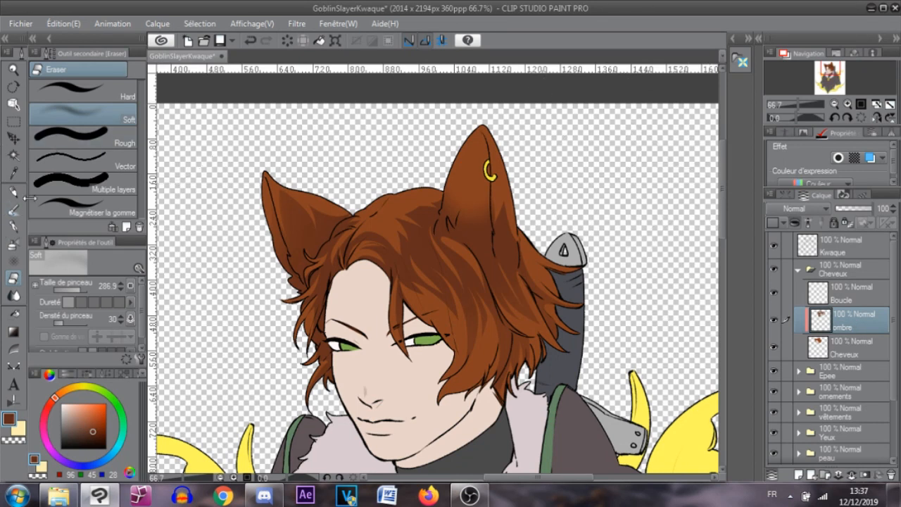
Lock the ombre layer's transparent pixels, test the lock with pale yellow Darker pencil strokes over the fringe, and undo them
left_click(846, 223)
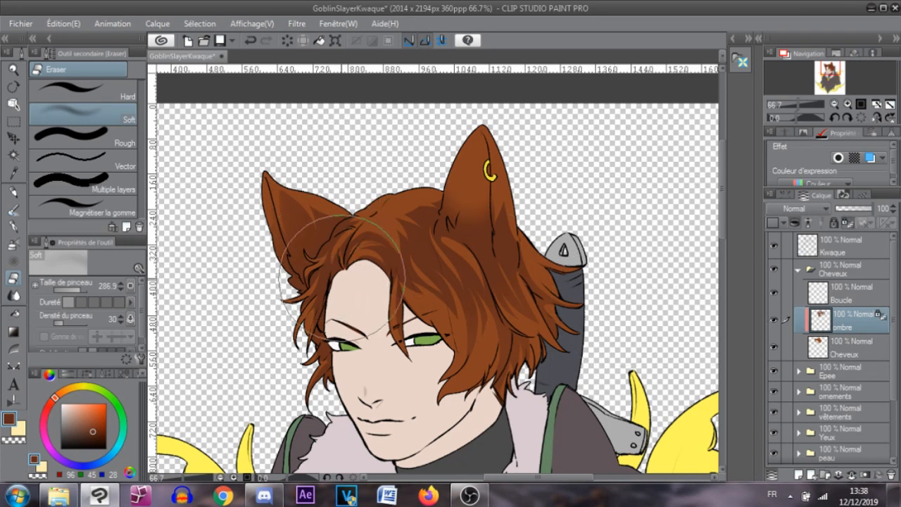
left_click(12, 193)
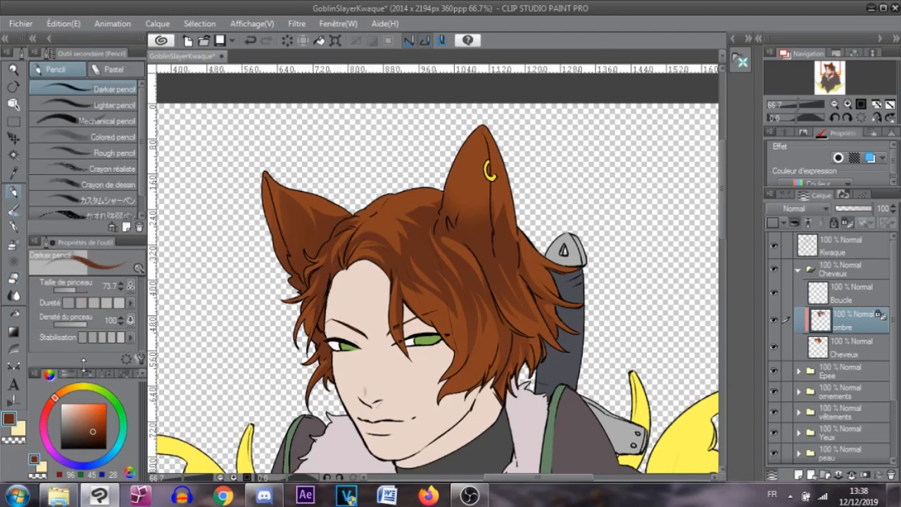
left_click(42, 466)
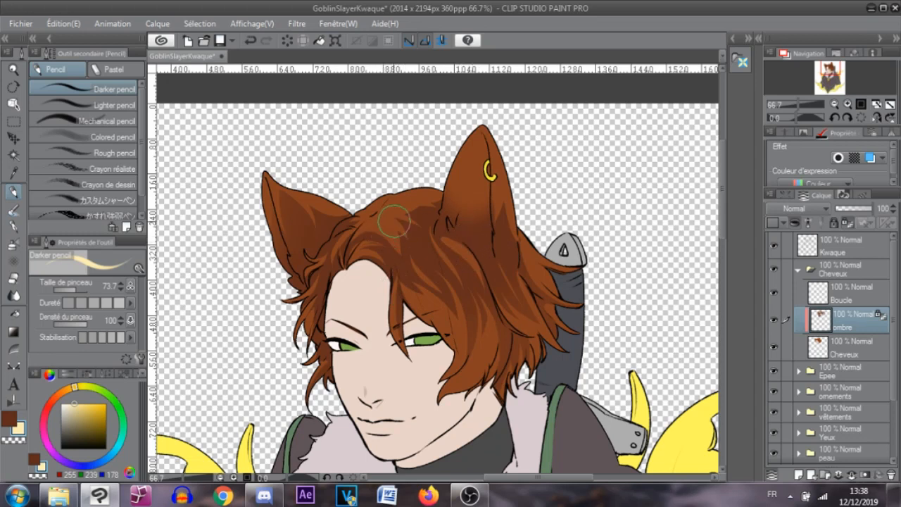
mouse_move(382, 240)
left_mouse_down()
mouse_move(414, 196)
mouse_move(394, 260)
mouse_move(444, 232)
mouse_move(416, 308)
left_mouse_up()
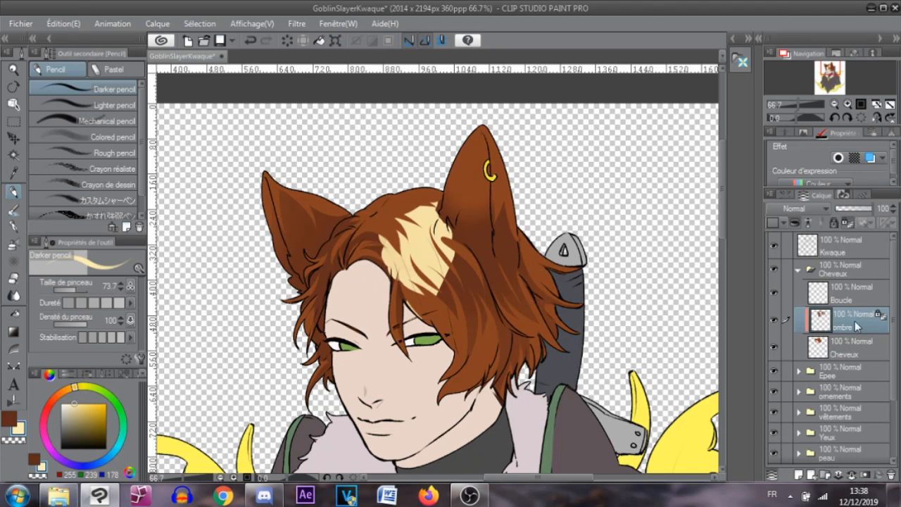
key("ctrl+z")
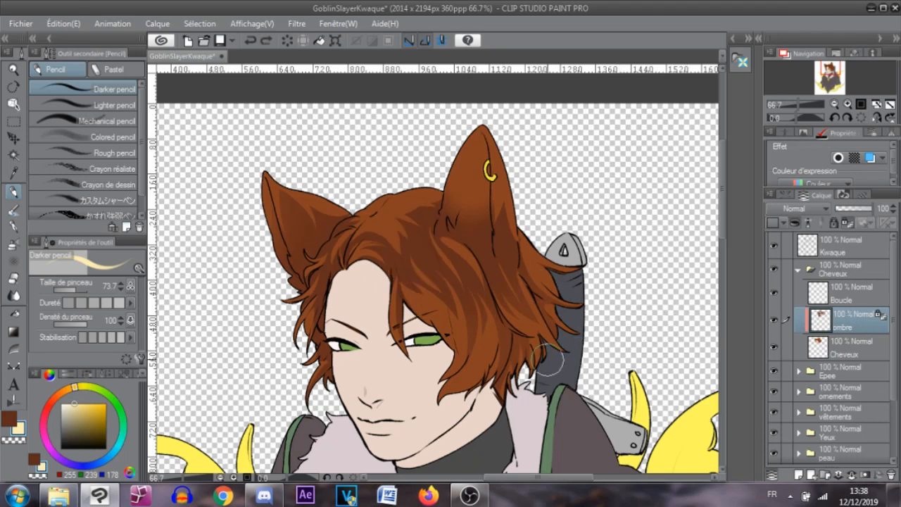
Choose the Soft airbrush, try dark coloured tints over the hair shadows, and undo the dark blue stroke
left_click(10, 244)
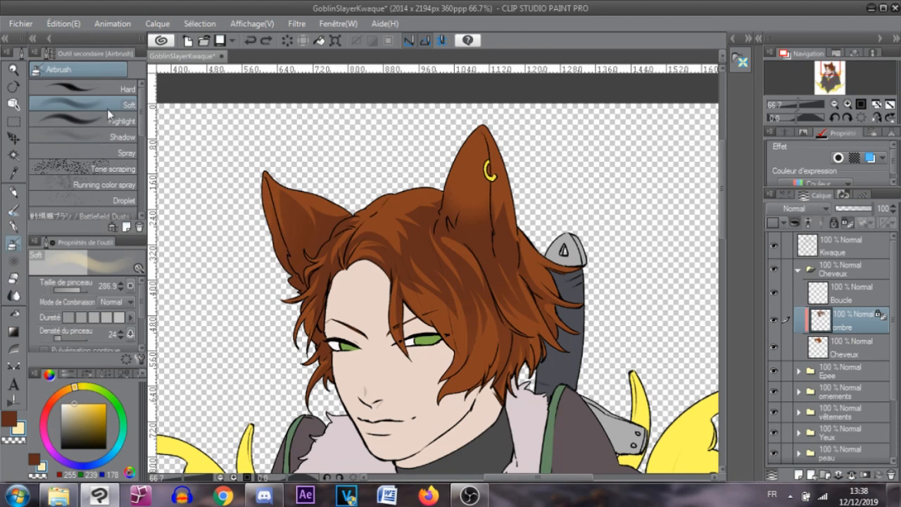
left_click(45, 420)
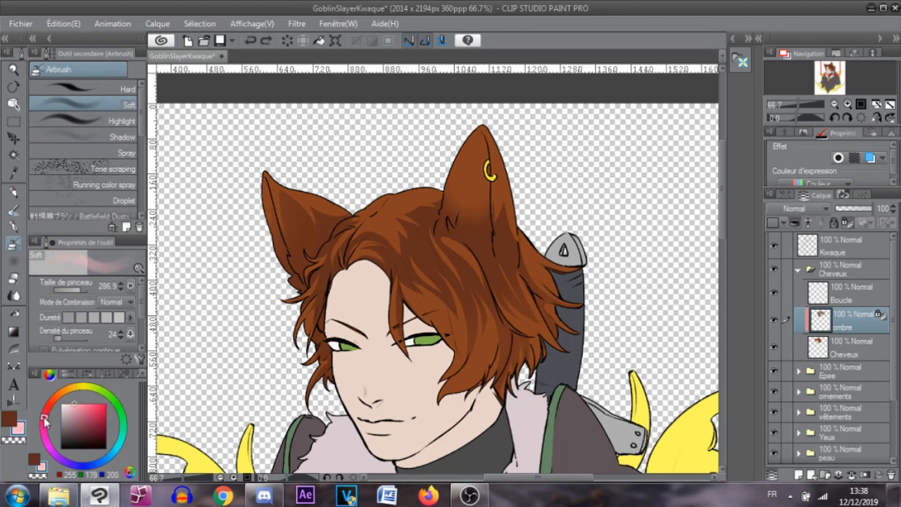
left_click_drag(83, 435, 104, 428)
mouse_move(414, 262)
left_mouse_down()
mouse_move(446, 250)
mouse_move(476, 250)
left_mouse_up()
mouse_move(46, 436)
left_mouse_down()
mouse_move(55, 459)
mouse_move(98, 473)
left_mouse_up()
left_click_drag(105, 428, 100, 434)
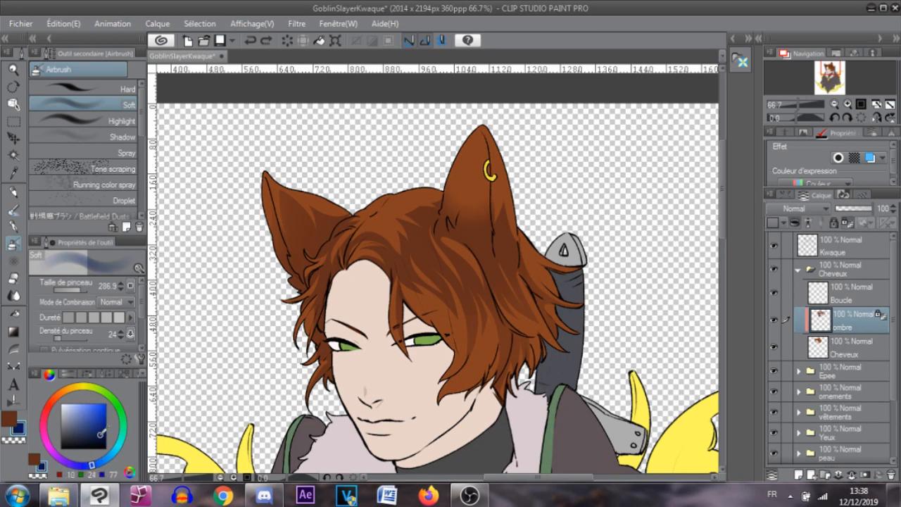
left_click_drag(433, 268, 483, 268)
key("ctrl+z")
Airbrush dark crimson (RGB 88, 3, 41) over the hair and ear shadows with a brush size of 423
left_click(104, 319)
mouse_move(75, 285)
left_mouse_down()
mouse_move(84, 294)
mouse_move(76, 290)
left_mouse_up()
left_click(43, 423)
left_click_drag(96, 431, 106, 423)
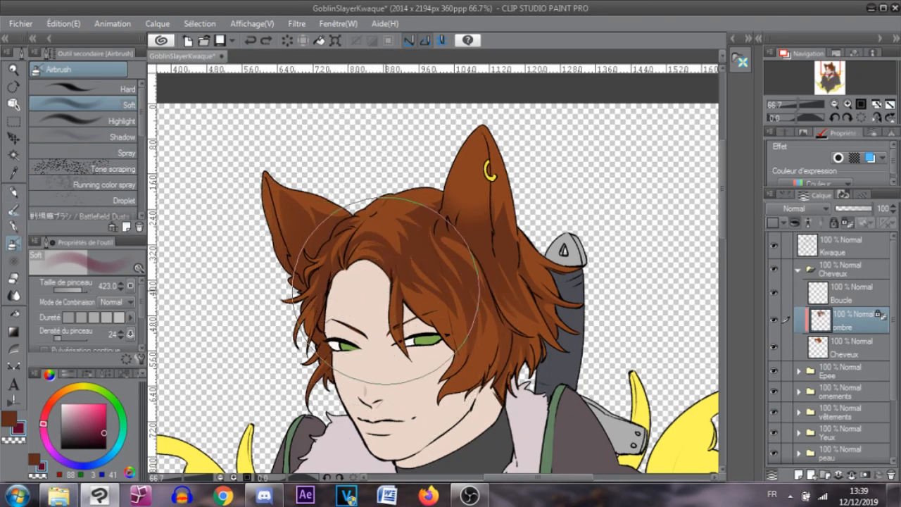
mouse_move(415, 326)
left_mouse_down()
mouse_move(547, 206)
mouse_move(425, 353)
mouse_move(287, 233)
mouse_move(368, 131)
left_mouse_up()
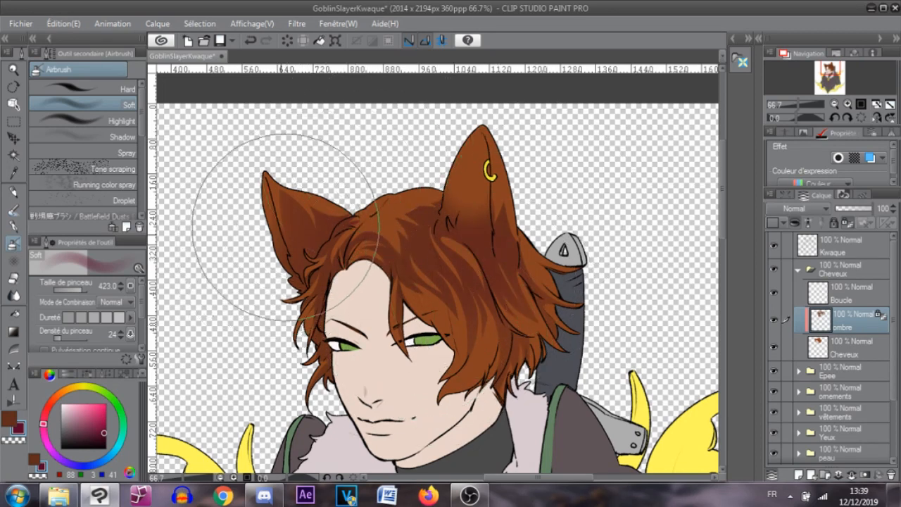
Airbrush dark blue (RGB 3, 26, 88) into the hair shadows and undo the last stroke
left_click(96, 465)
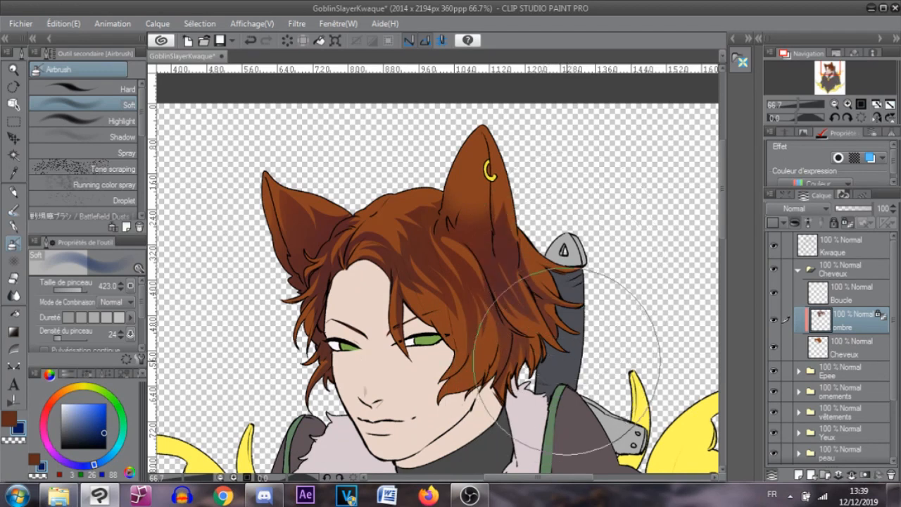
key("ctrl+z")
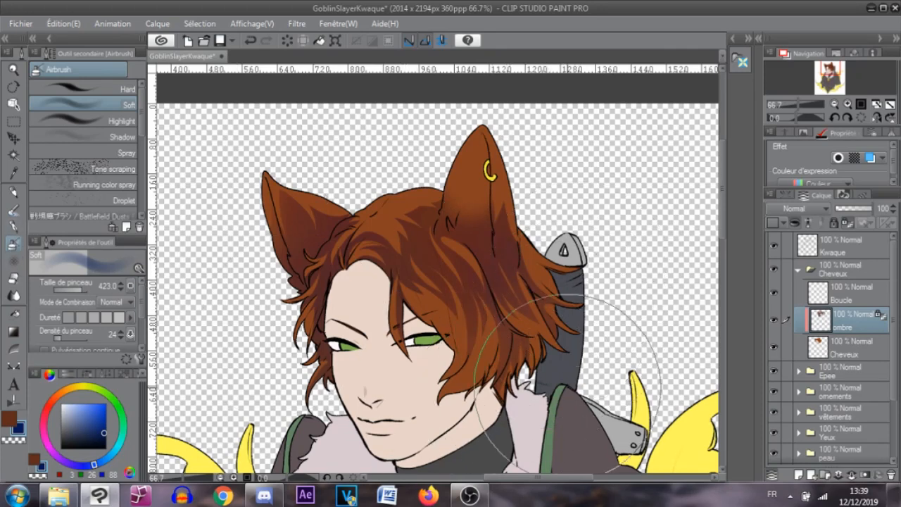
scroll(236, 447, "down", 1)
scroll(279, 341, "up", 4)
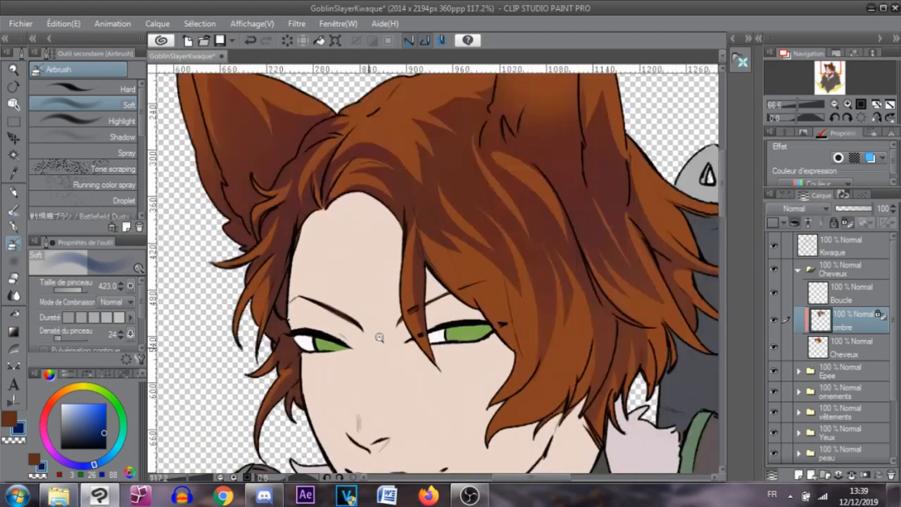
scroll(378, 367, "down", 2)
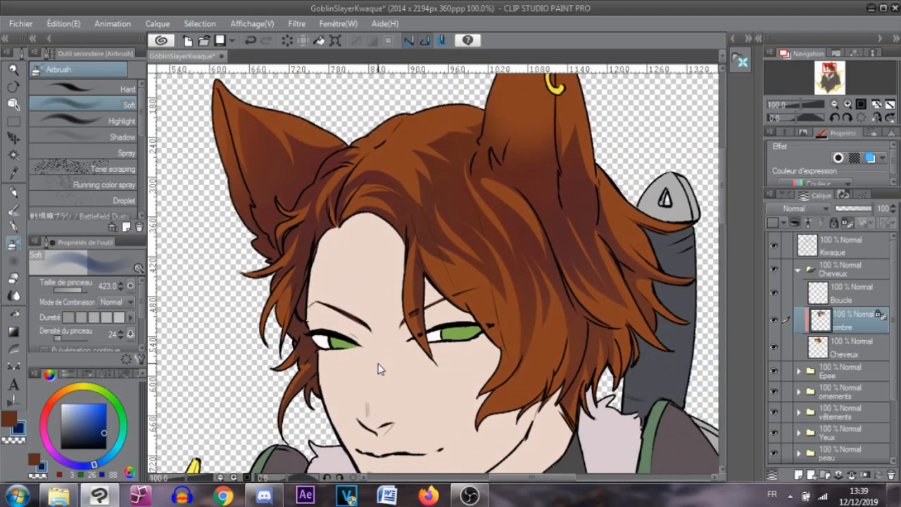
scroll(378, 367, "down", 2)
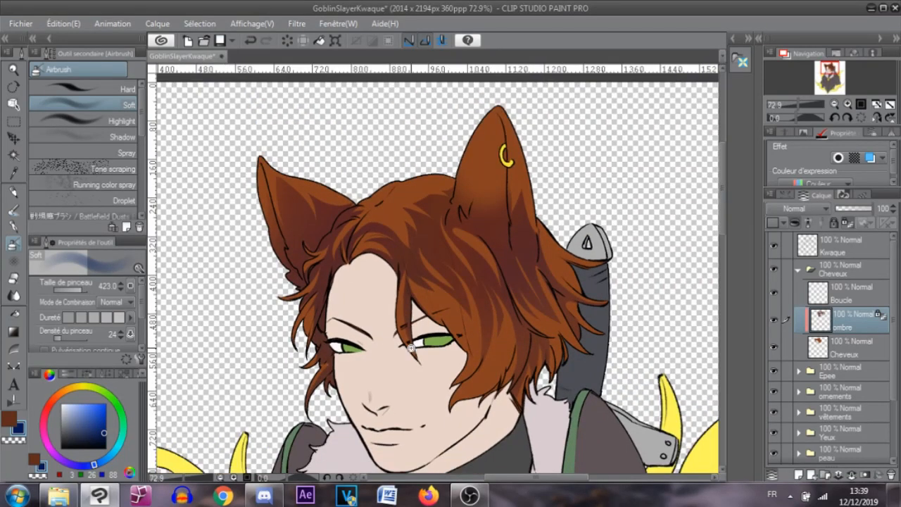
scroll(412, 346, "up", 2)
scroll(388, 349, "down", 1)
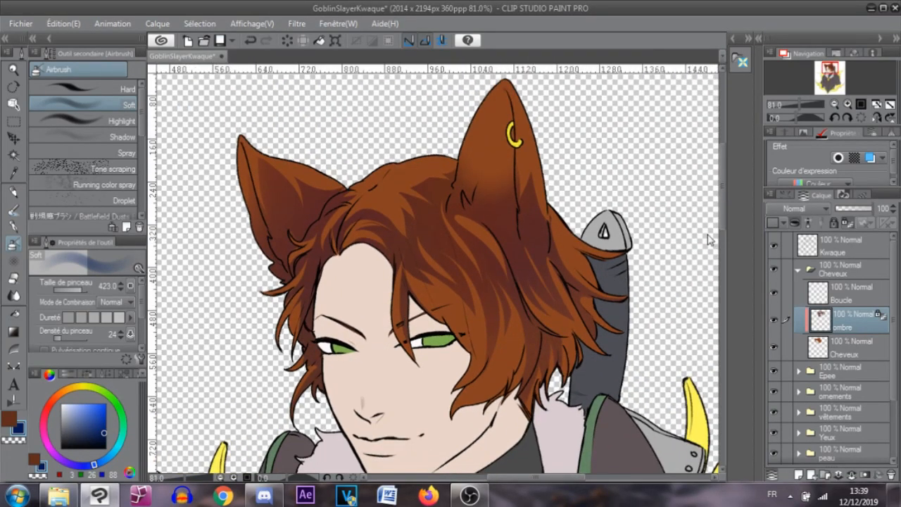
Select the Cheveux base layer and add a new clipped layer directly above it, beneath ombre
left_click(846, 348, "ctrl")
left_click(846, 348)
right_click(846, 348)
key("Escape")
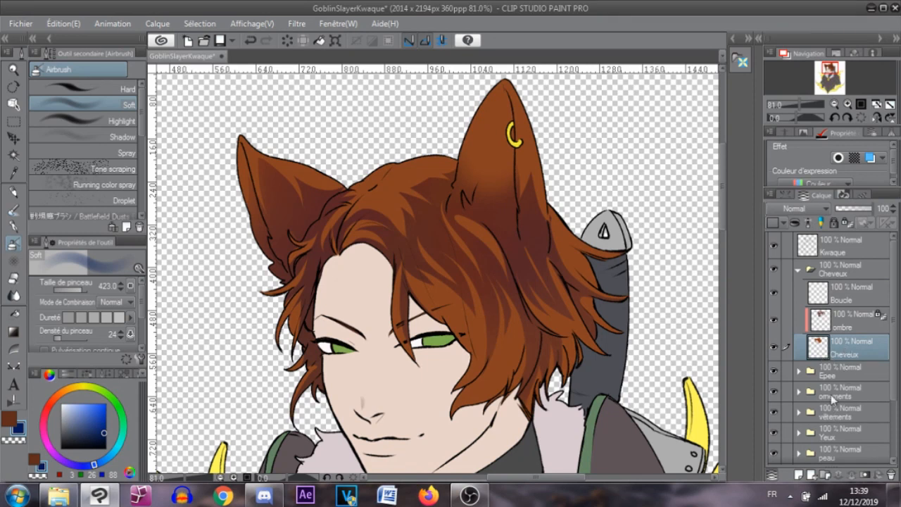
left_click(800, 477)
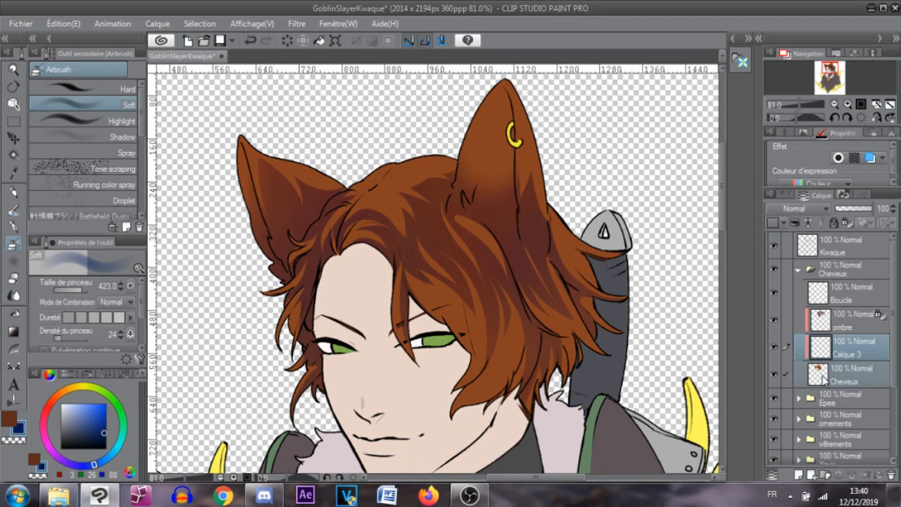
Try selecting the Calque 3 and Cheveux layers together, and open and close the layer options
right_click(837, 377)
left_click(845, 381)
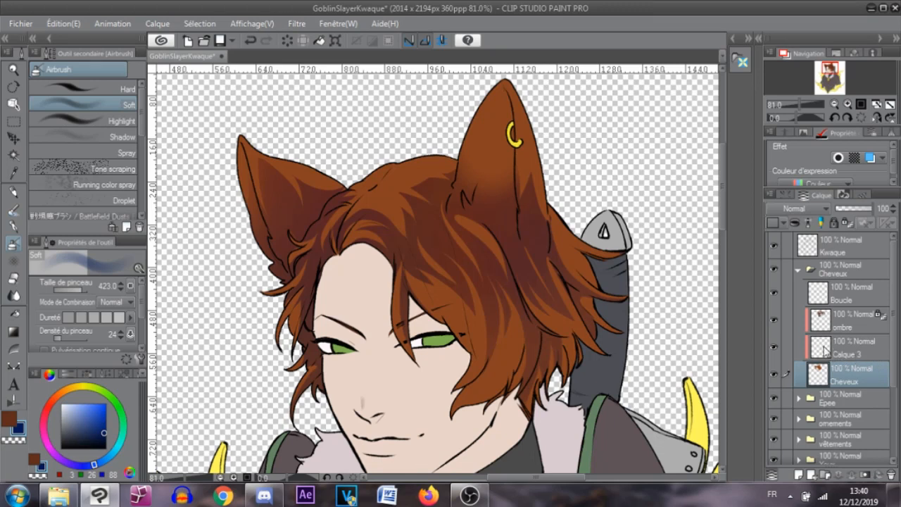
left_click(848, 355, "ctrl")
left_click(848, 355, "ctrl")
left_click(841, 345, "ctrl")
left_click(842, 344, "ctrl")
left_click(847, 355, "ctrl")
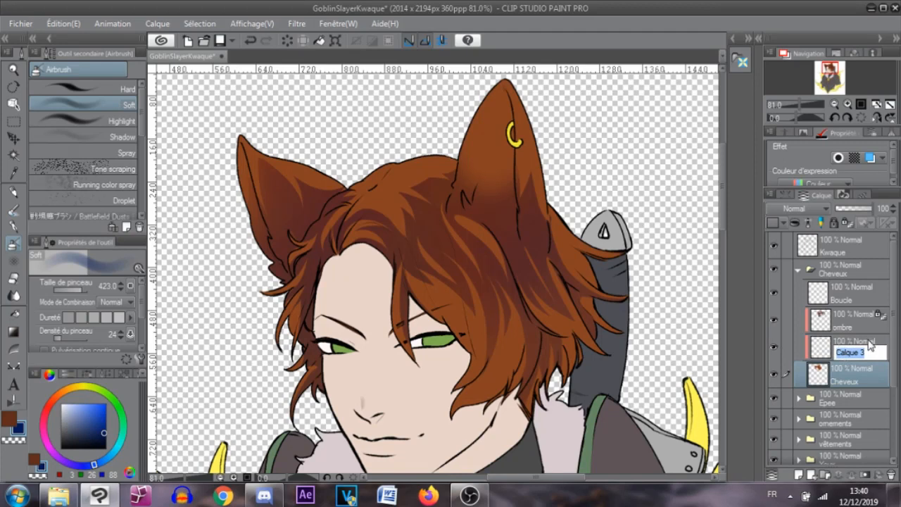
left_click(867, 346, "ctrl")
right_click(860, 352)
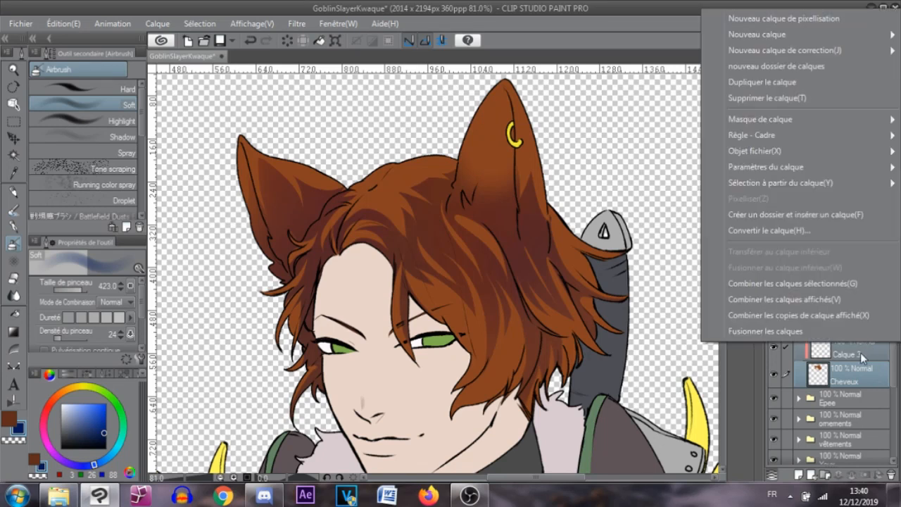
left_click(861, 353)
Try to load a selection from Calque 3's content, then load the hair outline from the Cheveux layer and deselect it
left_click(856, 354, "ctrl")
left_click(819, 352)
left_click(821, 355, "ctrl")
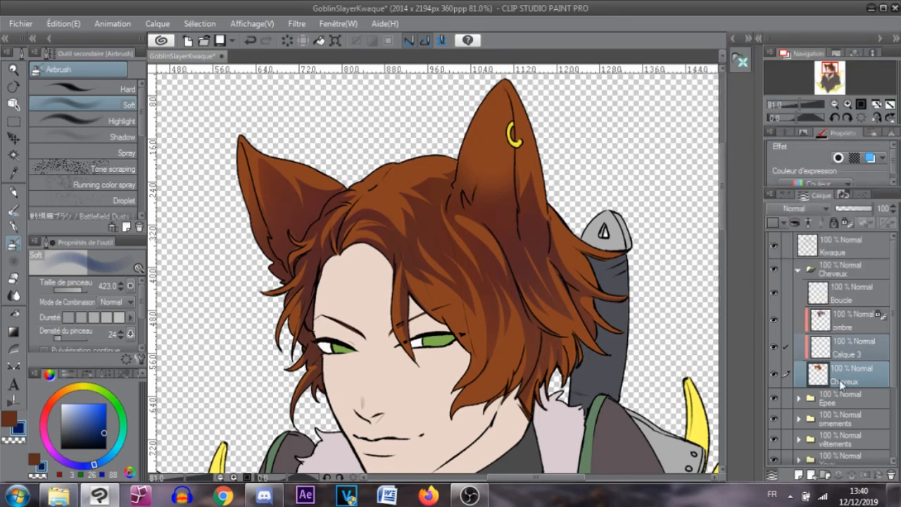
left_click(821, 349, "ctrl")
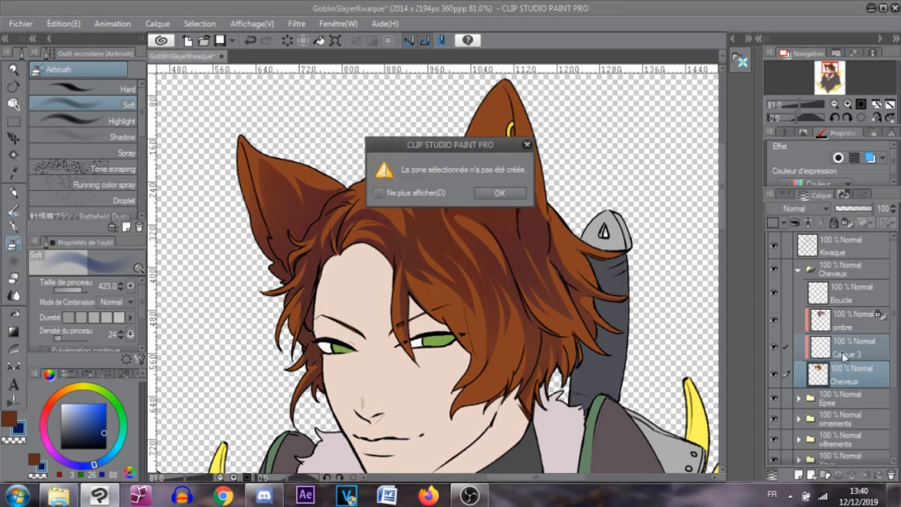
left_click(493, 200)
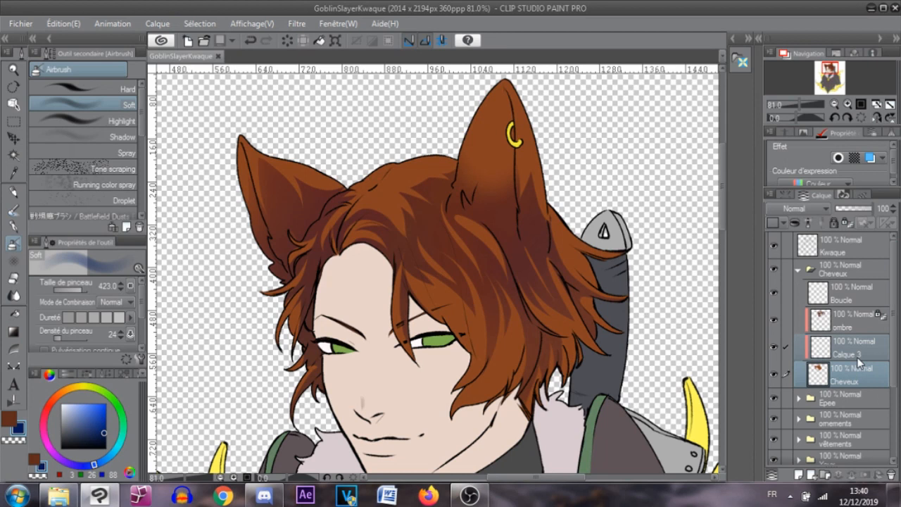
left_click(828, 378, "ctrl")
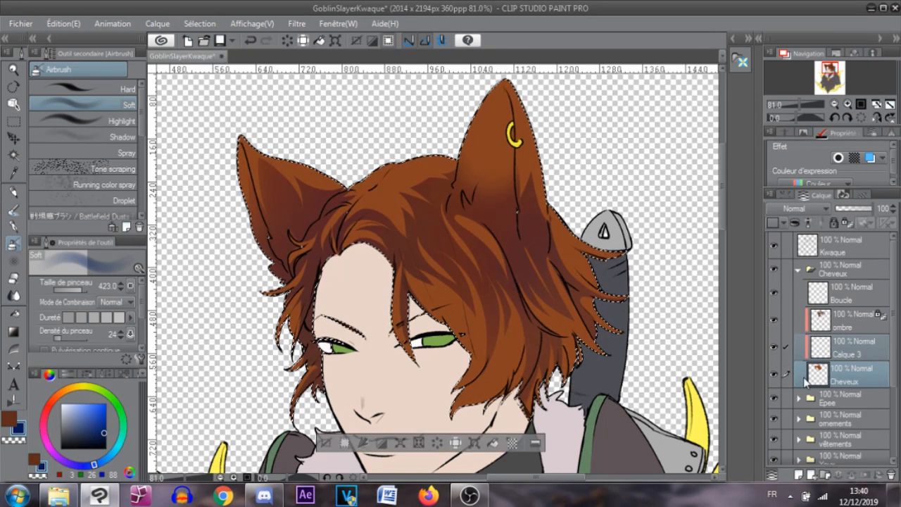
key("ctrl+d")
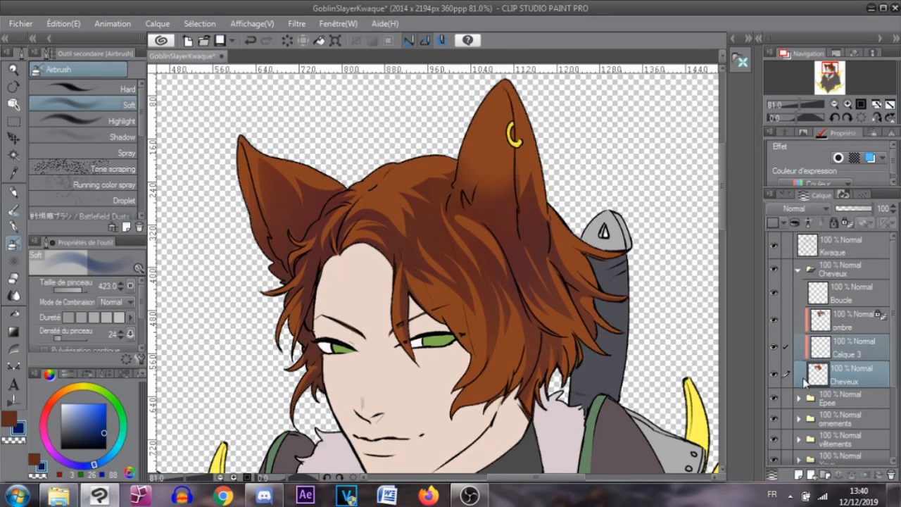
Select only the Calque 3 layer and rename it lumière
left_click(850, 353)
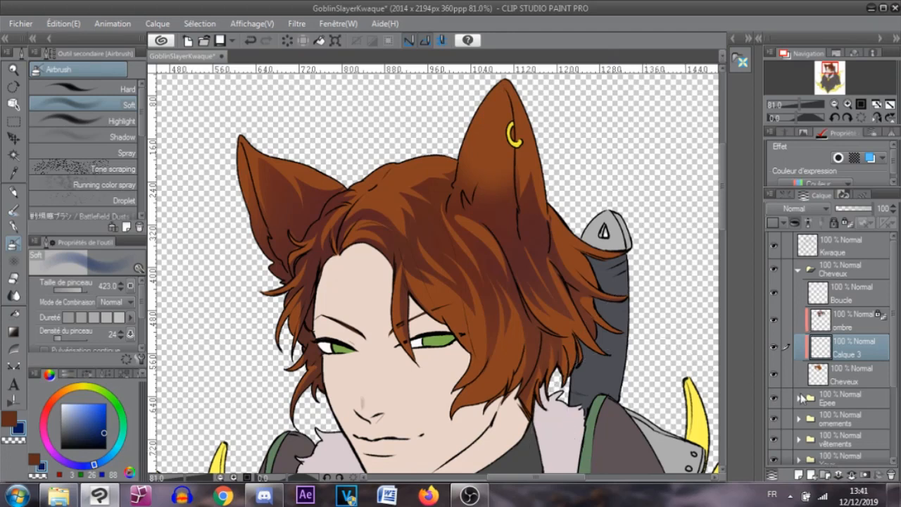
double_click(852, 357)
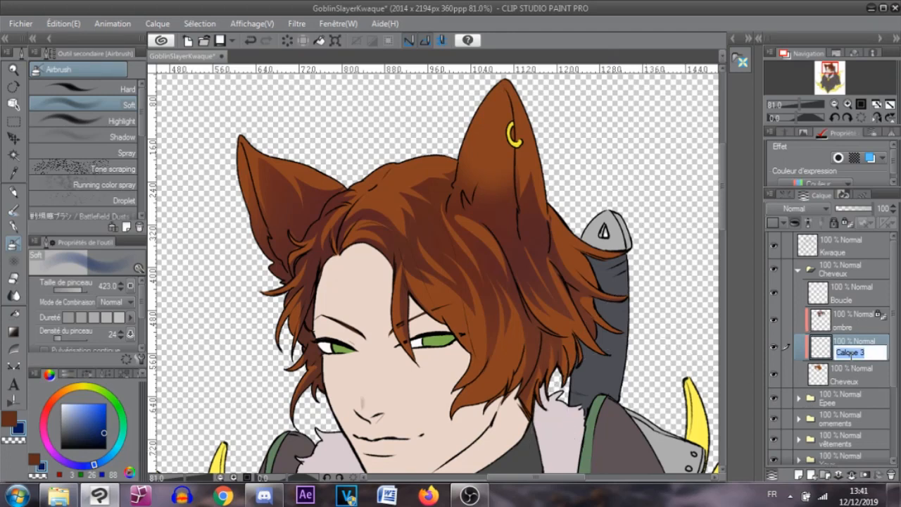
key("BackSpace")
key("Return")
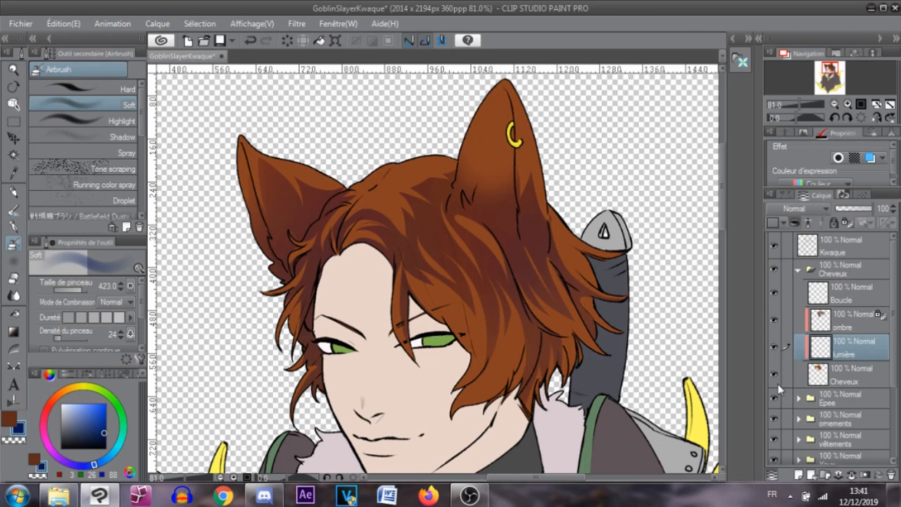
Airbrush soft pale yellow (RGB 255, 240, 137) light across the top of the hair and ears at brush size 513.7
left_click(79, 386)
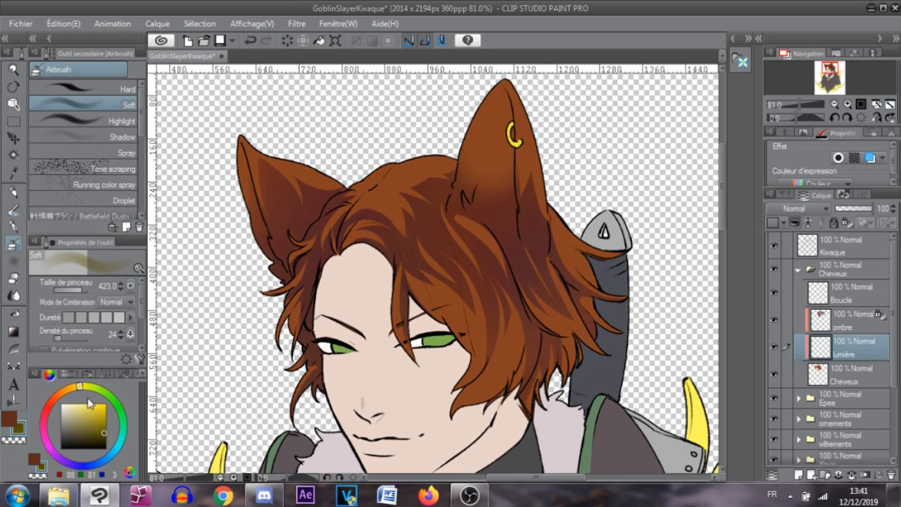
left_click(81, 405)
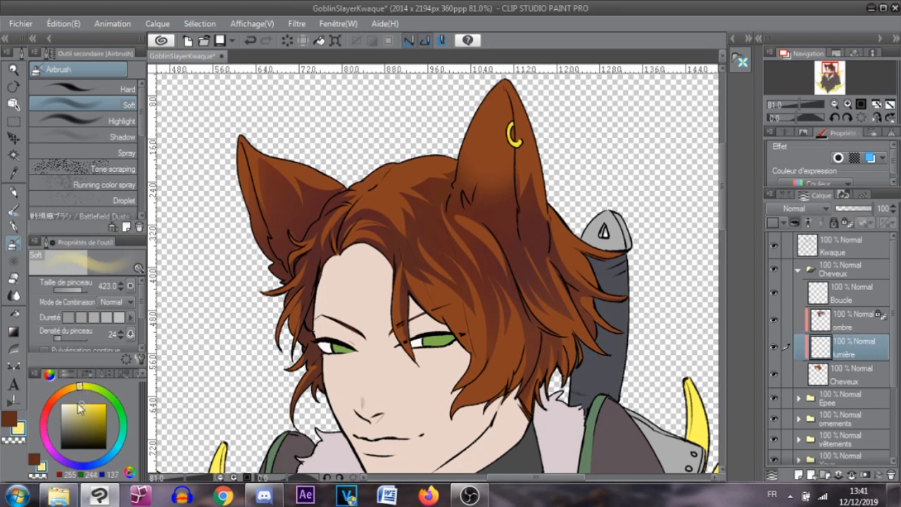
left_click(81, 384)
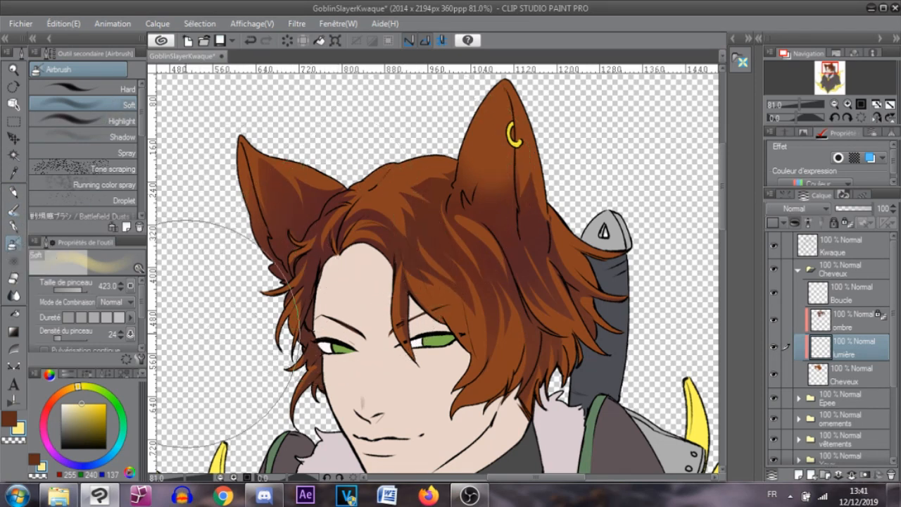
left_click_drag(82, 294, 88, 279)
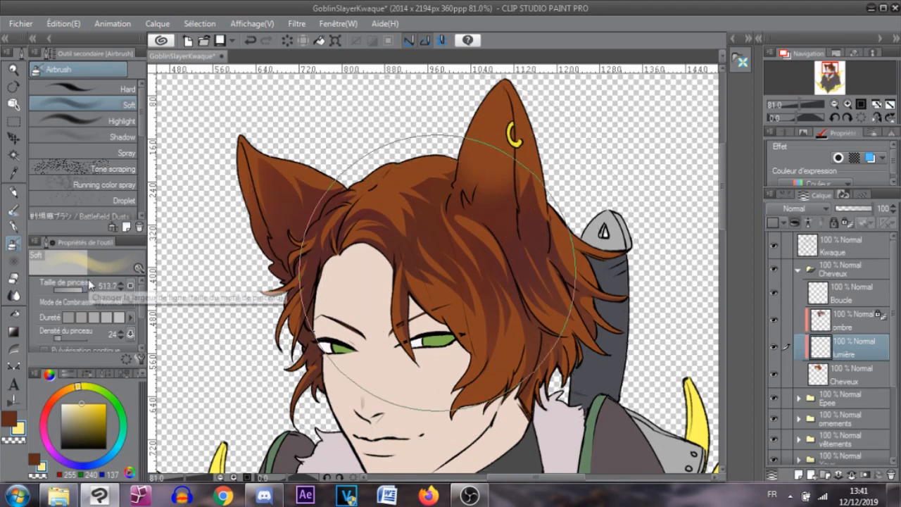
scroll(282, 222, "down", 2)
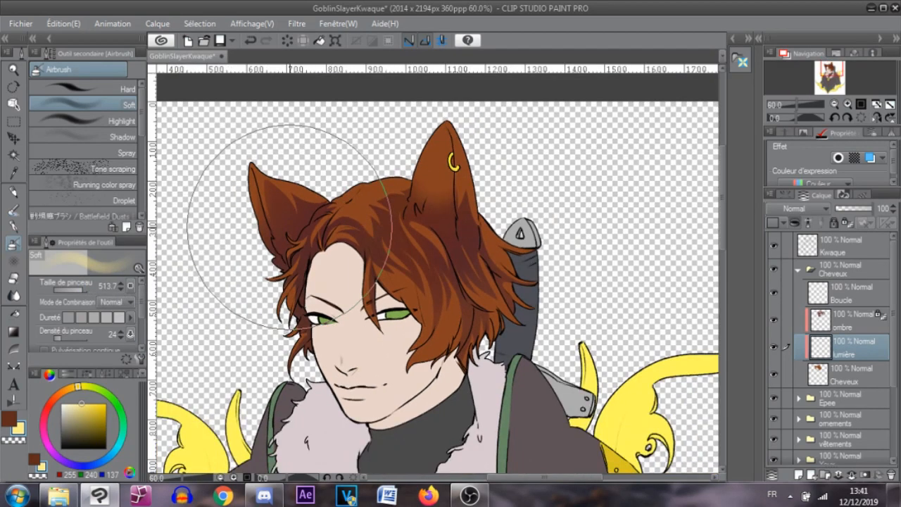
mouse_move(310, 220)
left_mouse_down()
mouse_move(330, 169)
mouse_move(423, 133)
mouse_move(461, 207)
left_mouse_up()
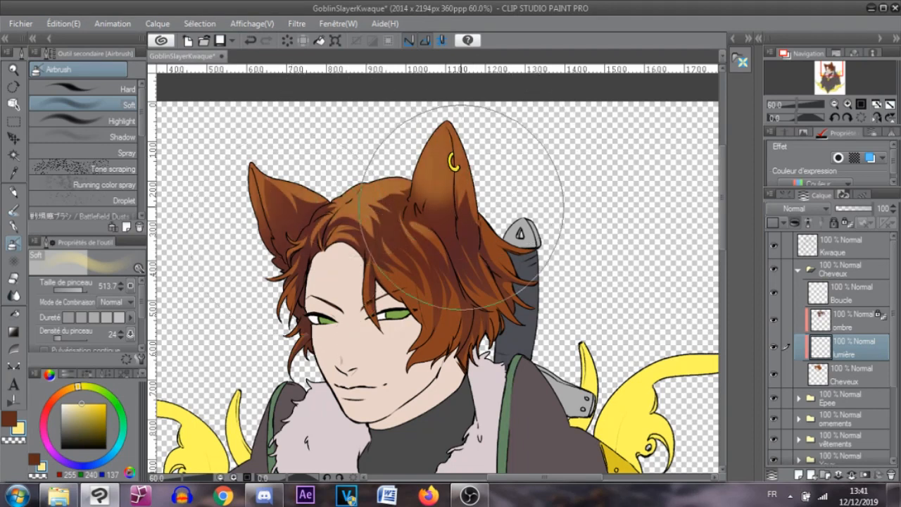
Undo the last airbrush stroke on the tall ear and lightly airbrush pale yellow light beside the smaller ear
key("ctrl+z")
left_click_drag(264, 253, 310, 176)
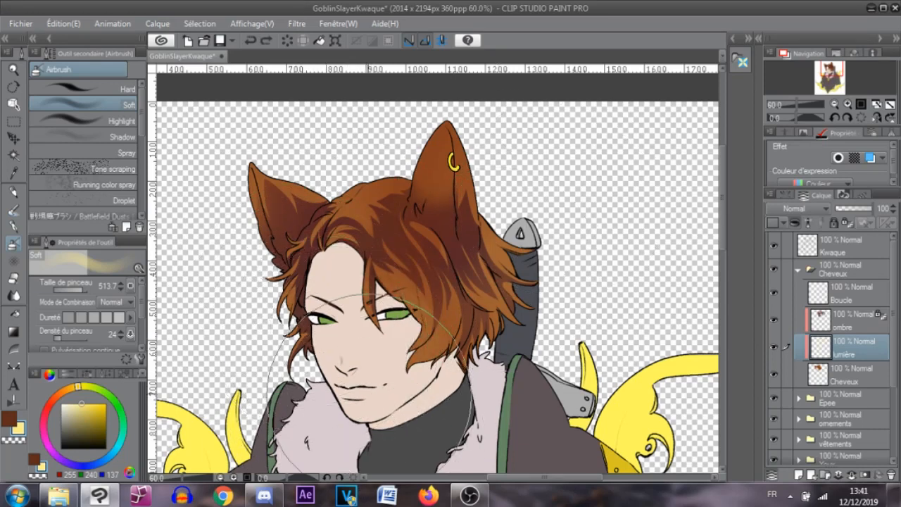
left_click_drag(640, 163, 693, 268)
left_click_drag(565, 218, 487, 171)
key("ctrl+z")
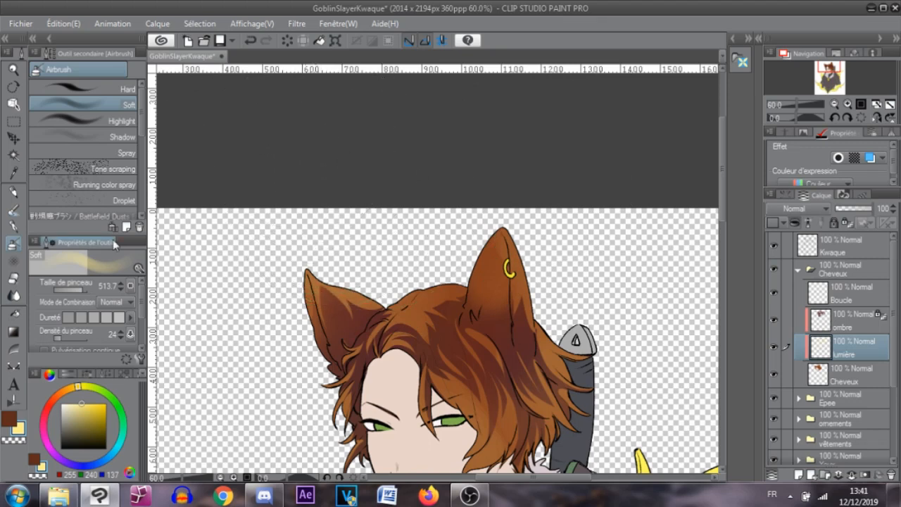
Try airbrushing pale yellow light along the crown of the hair at brush size 131.9
left_click(81, 291)
mouse_move(338, 289)
left_mouse_down()
mouse_move(415, 286)
mouse_move(486, 307)
left_mouse_up()
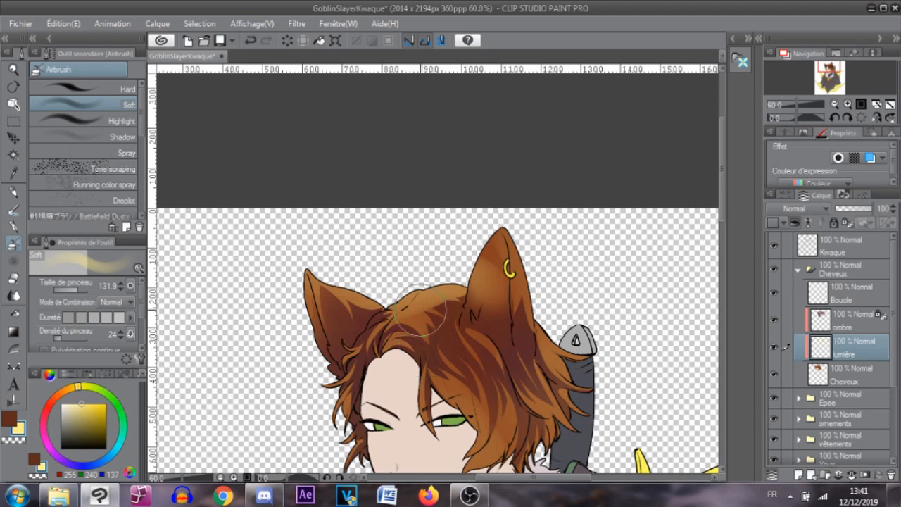
key("ctrl+z")
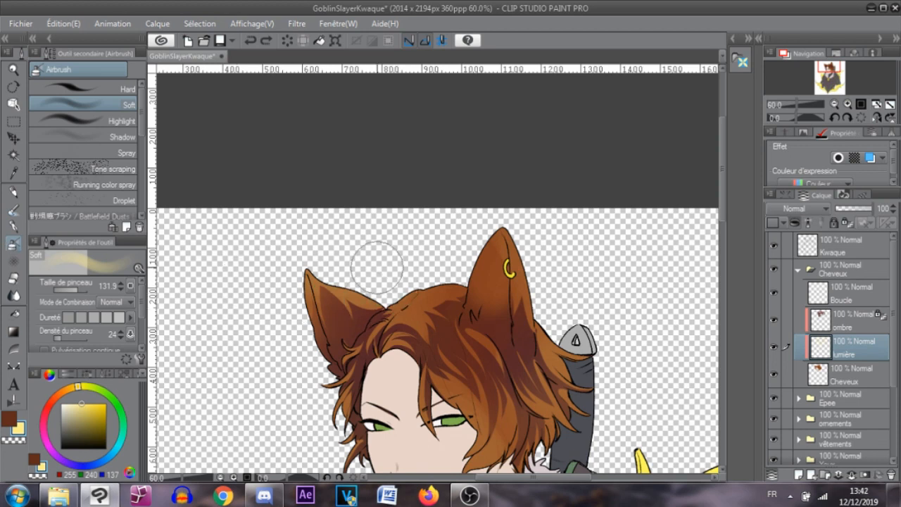
left_click_drag(399, 288, 460, 282)
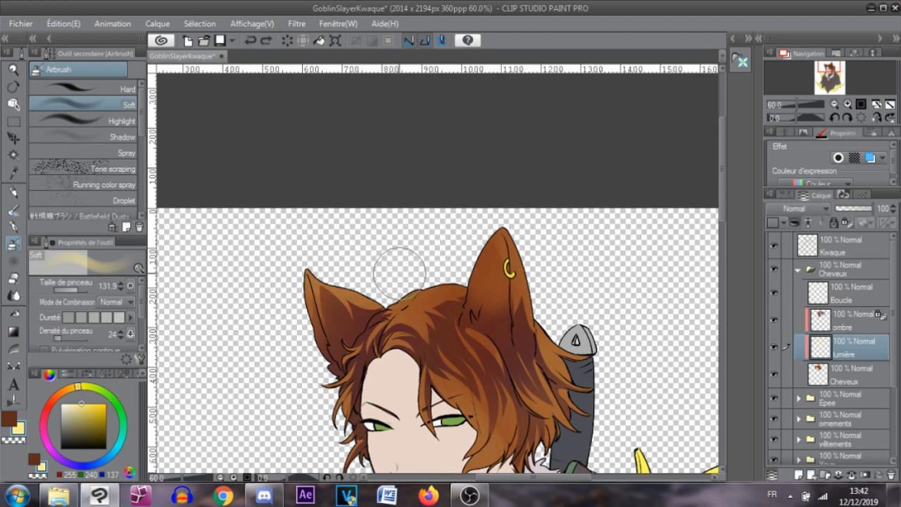
mouse_move(450, 388)
left_mouse_down()
mouse_move(436, 258)
mouse_move(483, 293)
left_mouse_up()
key("ctrl+z")
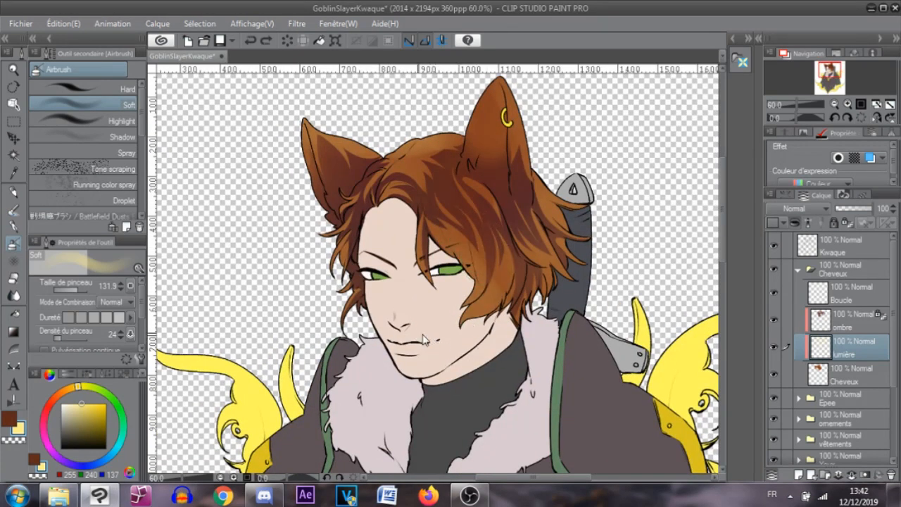
key("ctrl+z")
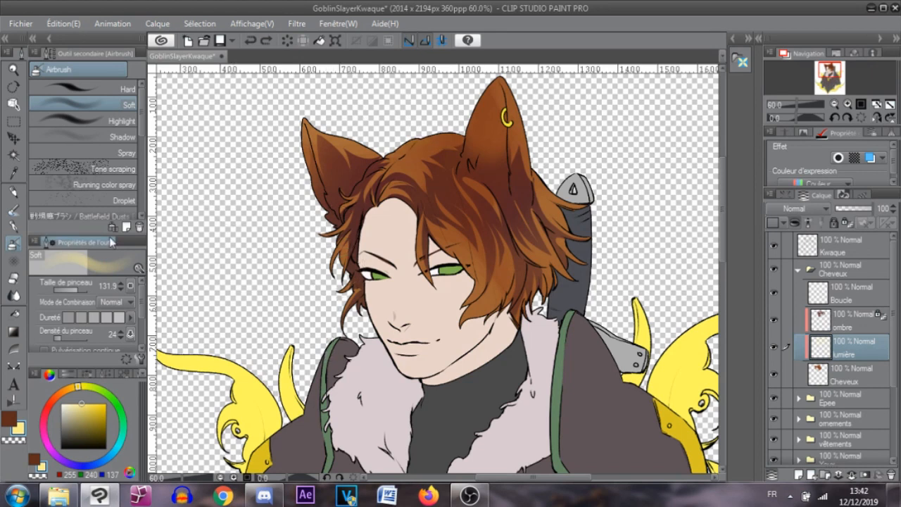
left_click_drag(345, 248, 330, 299)
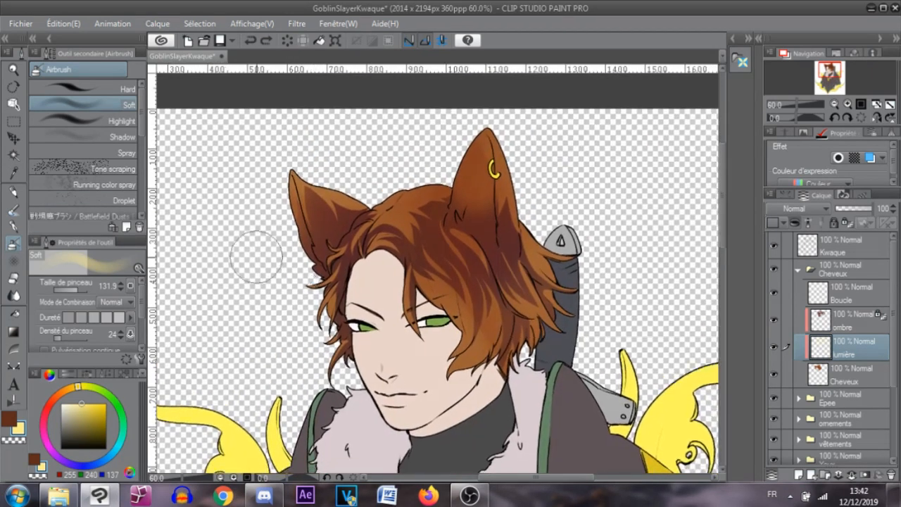
Brush a soft pale yellow highlight across the crown of the hair with Transparent watercolor at size 51.6
left_click(13, 211)
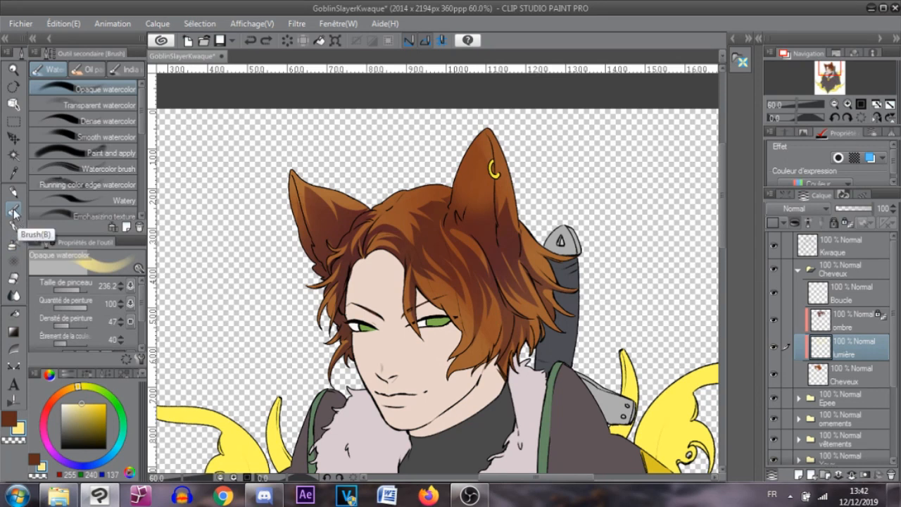
left_click(119, 106)
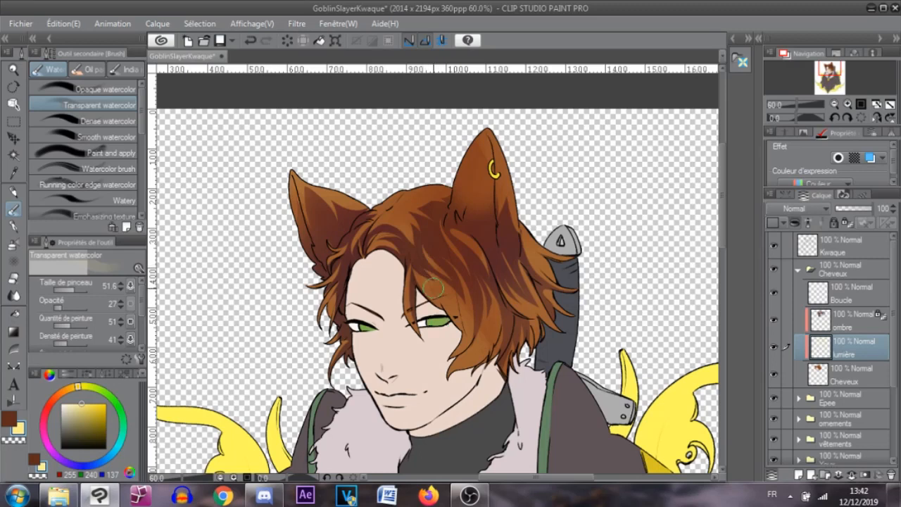
left_click_drag(436, 288, 461, 353)
key("ctrl+z")
key("ctrl+z")
left_click_drag(391, 208, 424, 194)
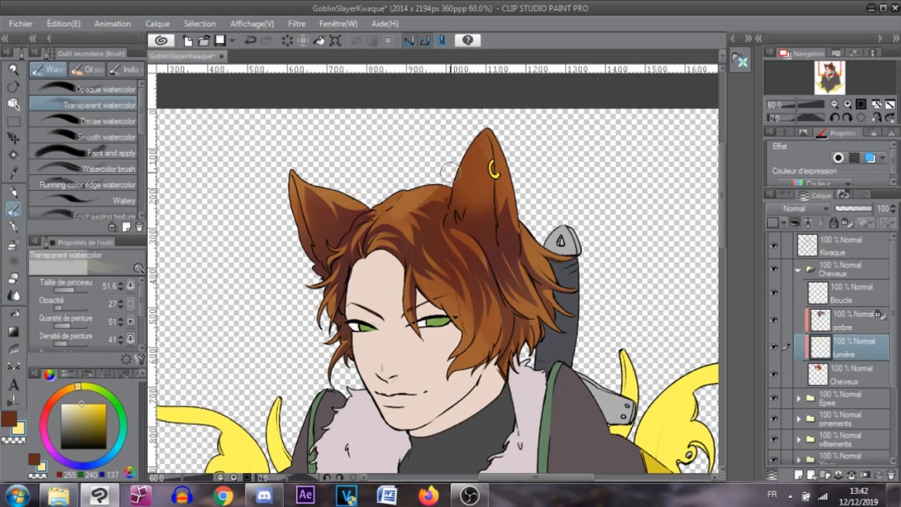
Undo and redo the last highlight stroke repeatedly to compare the crown with and without it
key("ctrl+z")
key("ctrl+y")
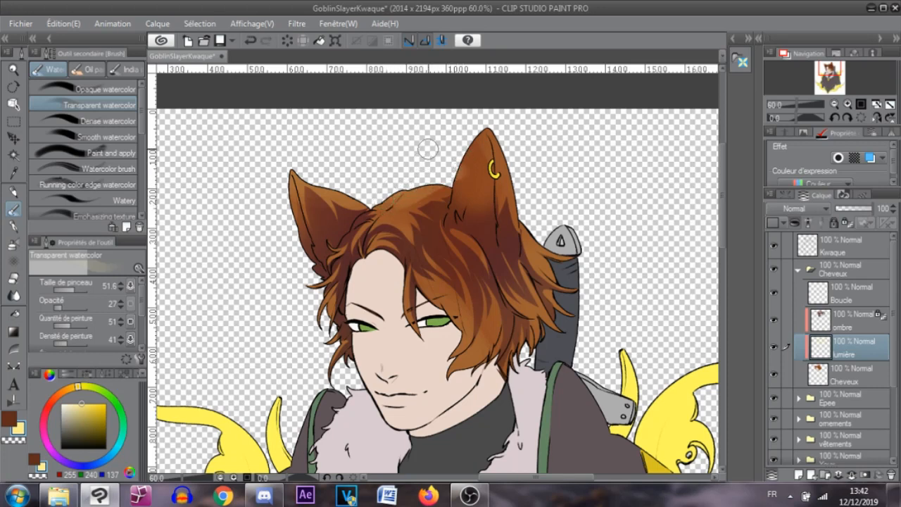
key("ctrl+z")
key("ctrl+y")
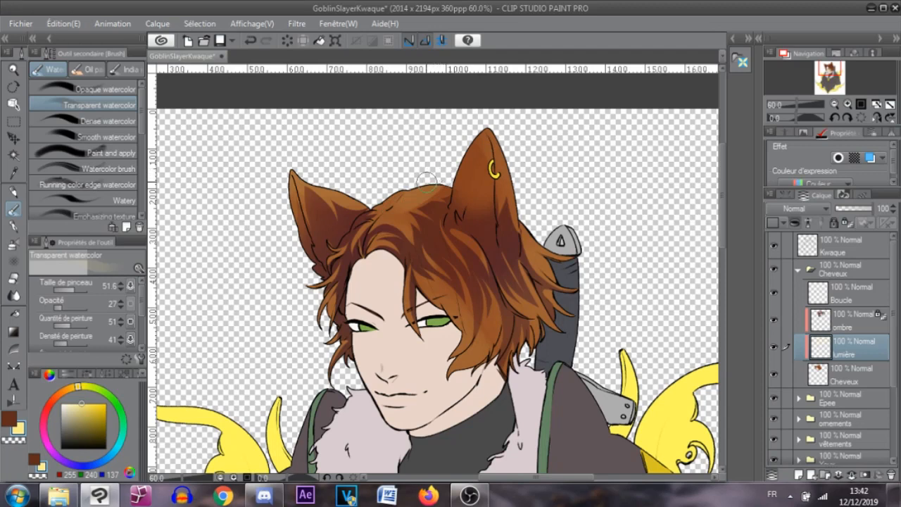
key("ctrl+z")
key("ctrl+y")
key("ctrl+y")
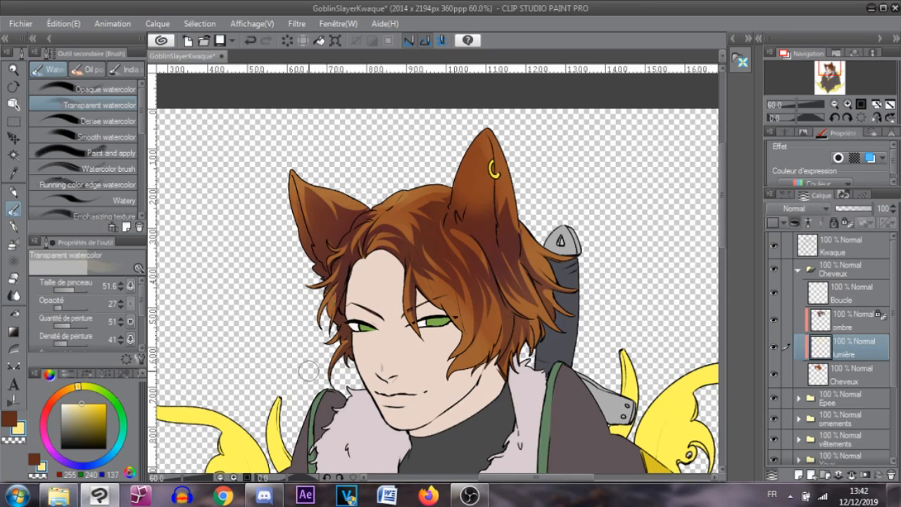
Replace the last stroke with soft light brushed along the upper edge of the smaller ear
scroll(248, 198, "up", 3)
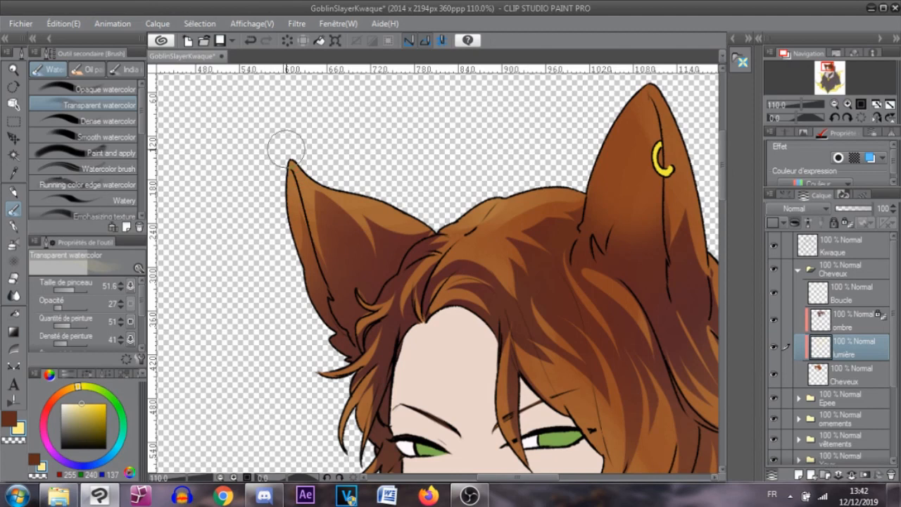
key("ctrl+z")
mouse_move(300, 158)
left_mouse_down()
mouse_move(420, 221)
mouse_move(425, 252)
left_mouse_up()
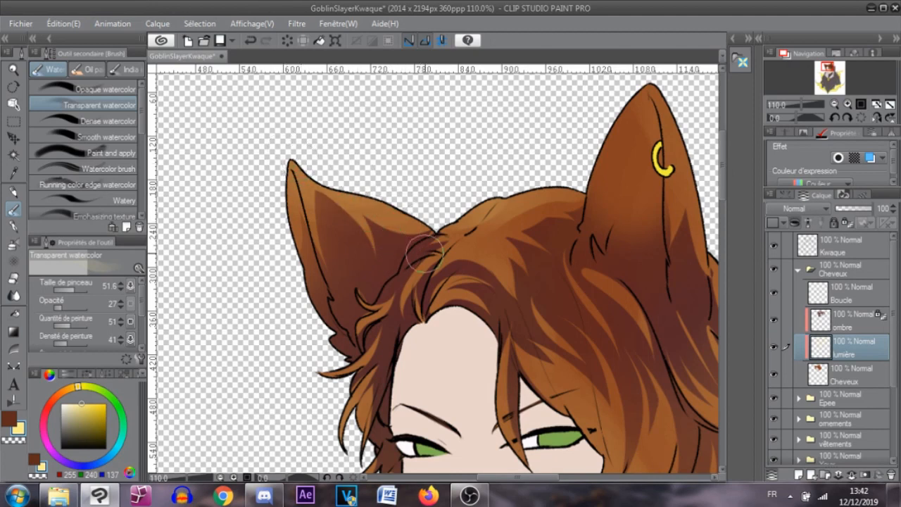
left_click_drag(299, 159, 428, 235)
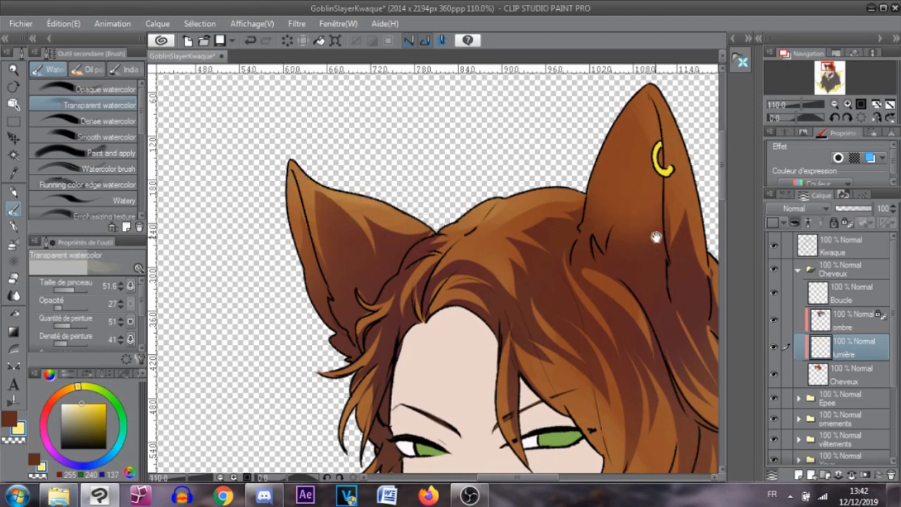
Brush soft light along the tall ear's outer edge and the hair strand over the sword hilt, undoing the last stroke
mouse_move(654, 235)
left_mouse_down()
mouse_move(420, 237)
mouse_move(382, 235)
left_mouse_up()
mouse_move(402, 91)
left_mouse_down()
mouse_move(419, 159)
mouse_move(433, 271)
left_mouse_up()
left_click_drag(470, 294, 543, 310)
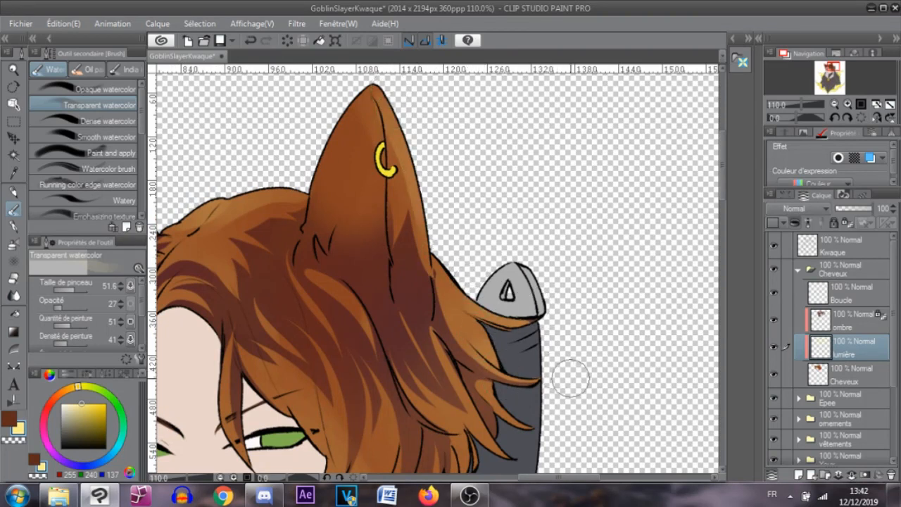
scroll(561, 445, "down", 5)
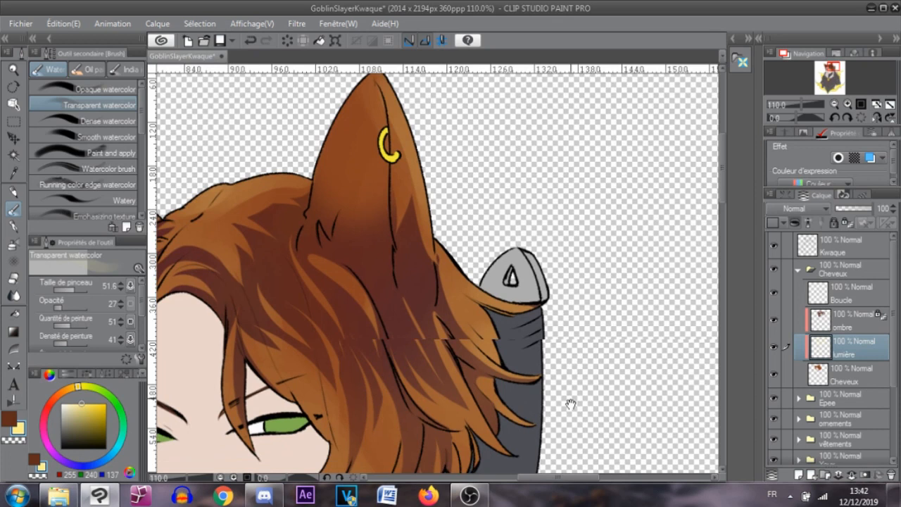
key("ctrl+z")
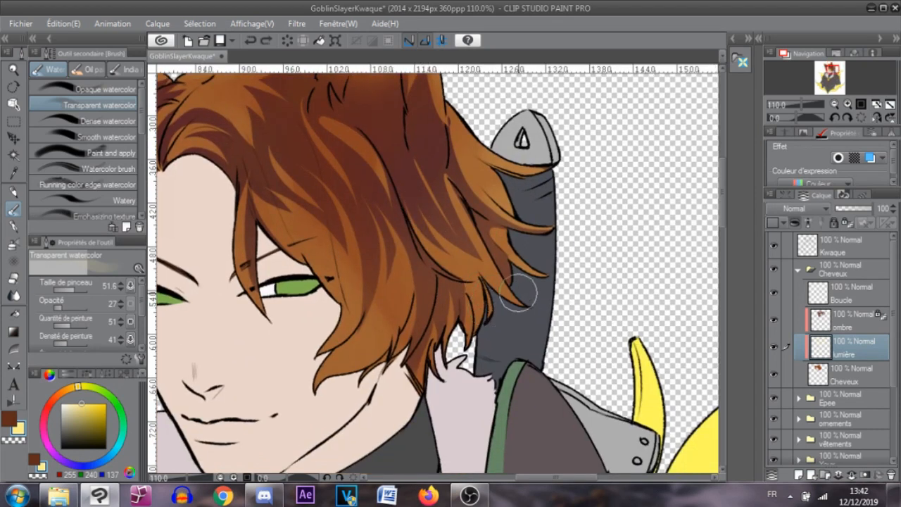
Try to brush light onto the hair lock beside the cheek, reselecting the lumière layer between attempts
left_click(345, 360, "ctrl+shift")
left_click_drag(345, 356, 392, 325)
key("ctrl+z")
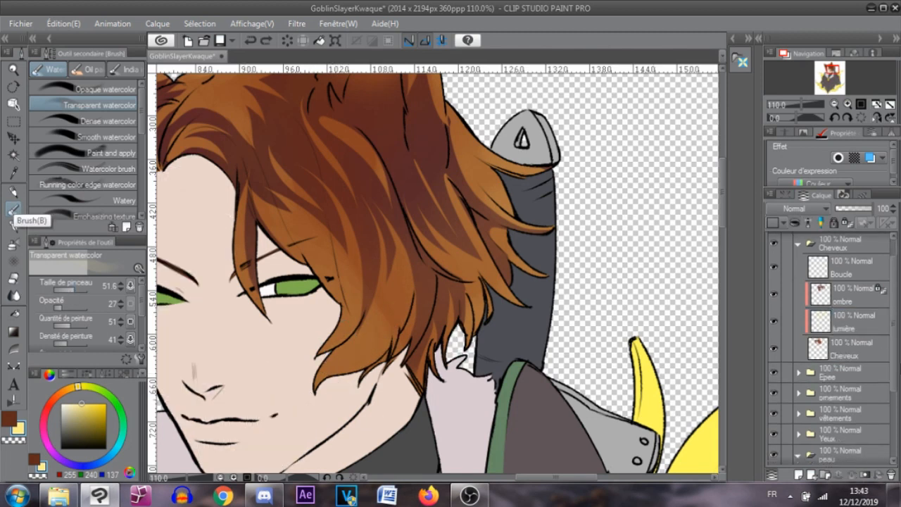
left_click(843, 325)
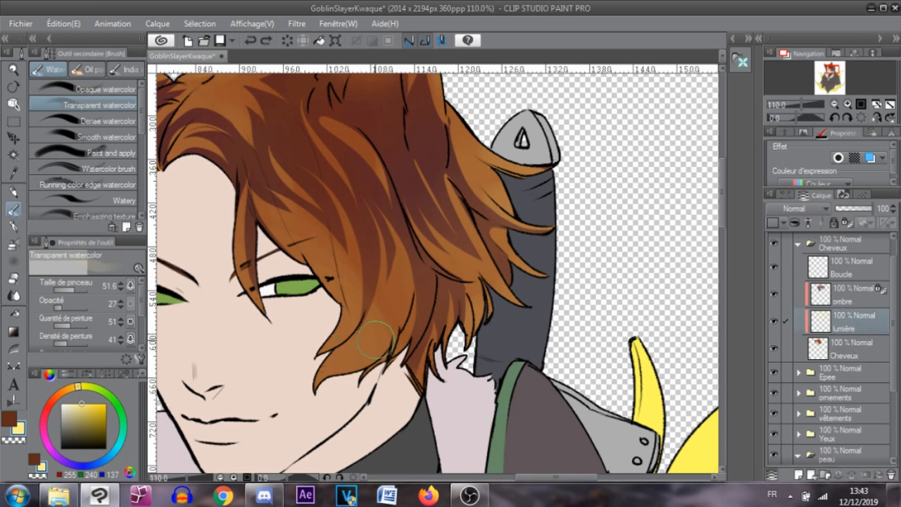
key("ctrl+z")
left_click(356, 361, "ctrl+shift")
left_click_drag(356, 360, 333, 402)
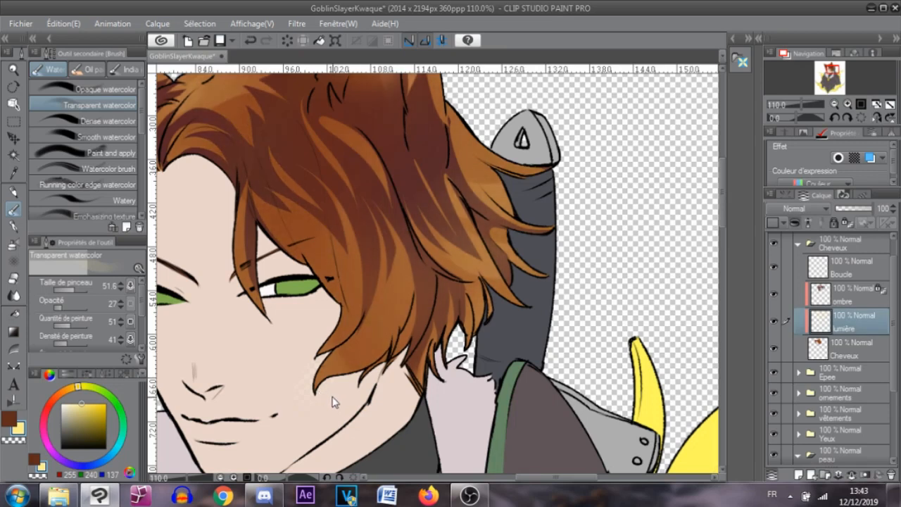
key("ctrl+z")
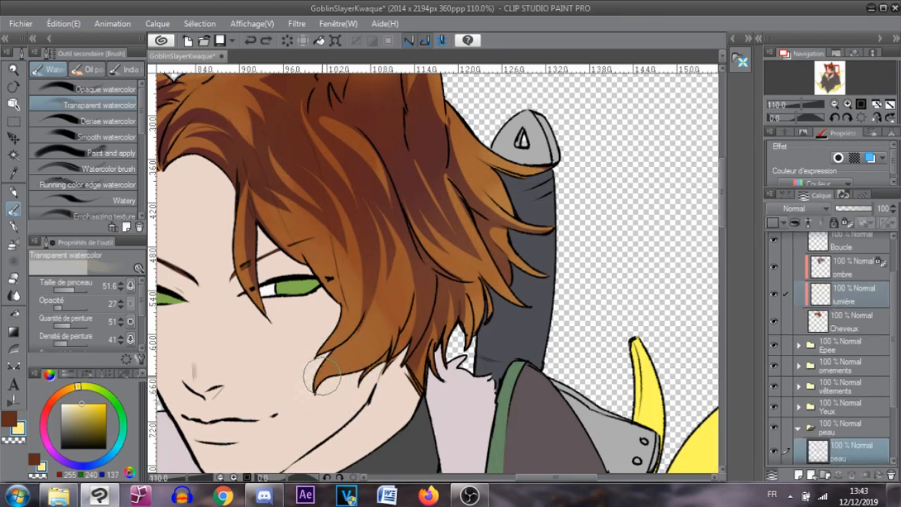
Return to the watercolor brush and make lumière the only selected layer
left_click(14, 224)
left_click(14, 208)
mouse_move(338, 359)
left_mouse_down()
mouse_move(400, 300)
mouse_move(391, 267)
mouse_move(348, 360)
mouse_move(369, 350)
mouse_move(392, 255)
mouse_move(354, 378)
mouse_move(371, 290)
left_mouse_up()
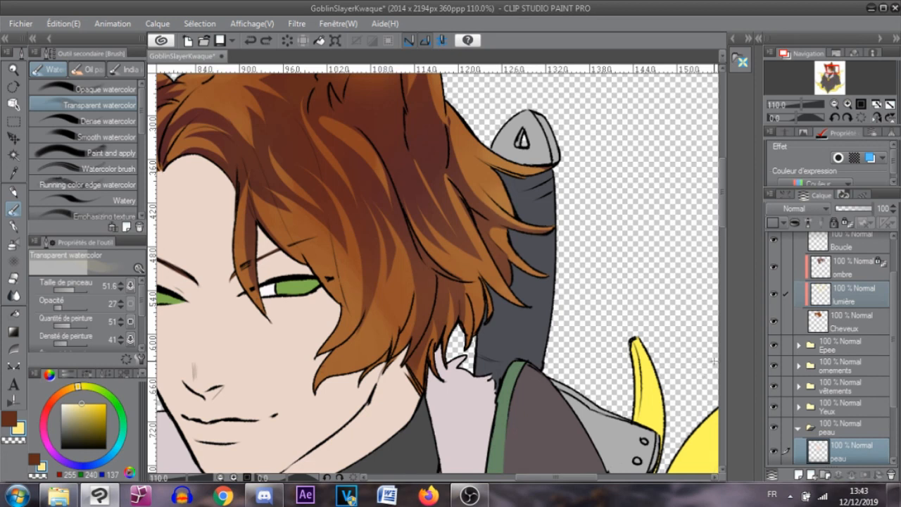
left_click(856, 299)
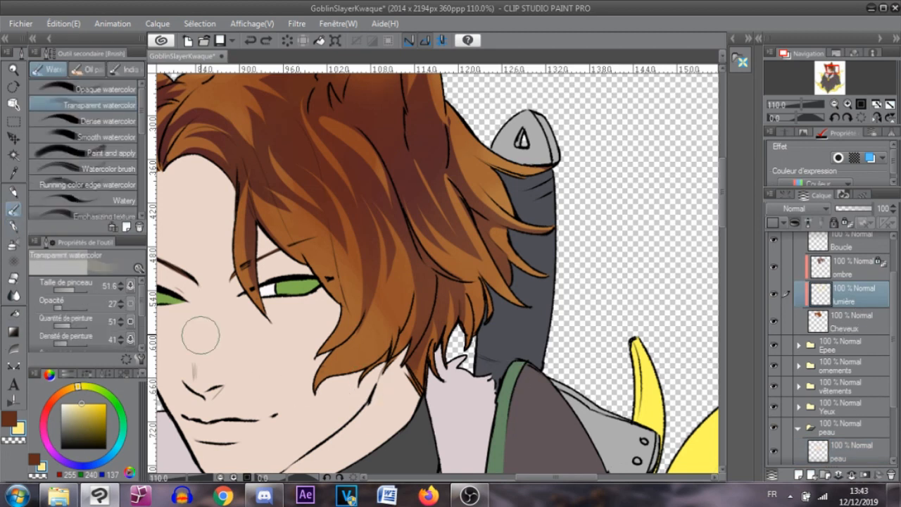
Try thin highlights on the lock beside the cheek with Transparent watercolor at brush size 15.6, undoing each stroke
left_click_drag(73, 292, 71, 291)
left_click_drag(319, 386, 388, 305)
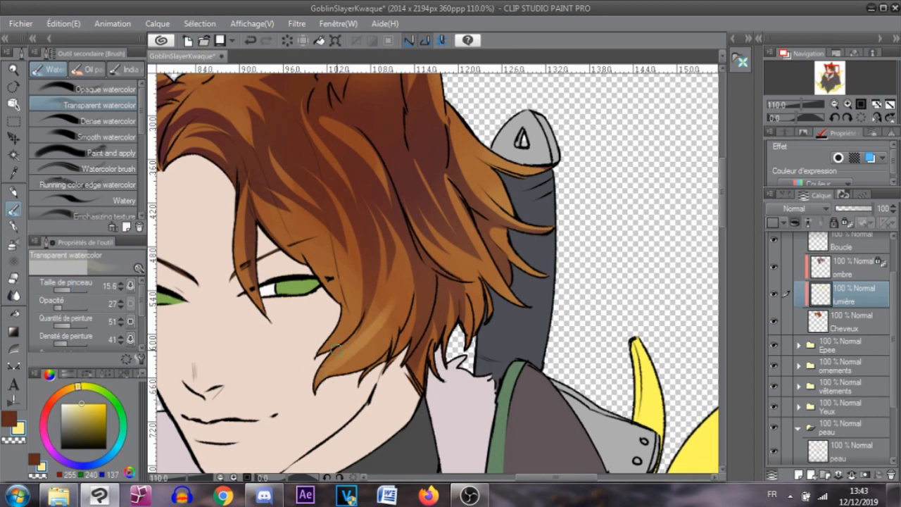
key("ctrl+z")
left_click_drag(317, 380, 369, 321)
key("ctrl+z")
left_click_drag(317, 384, 381, 311)
left_click_drag(322, 382, 398, 314)
key("ctrl+z")
key("ctrl+z")
key("ctrl+z")
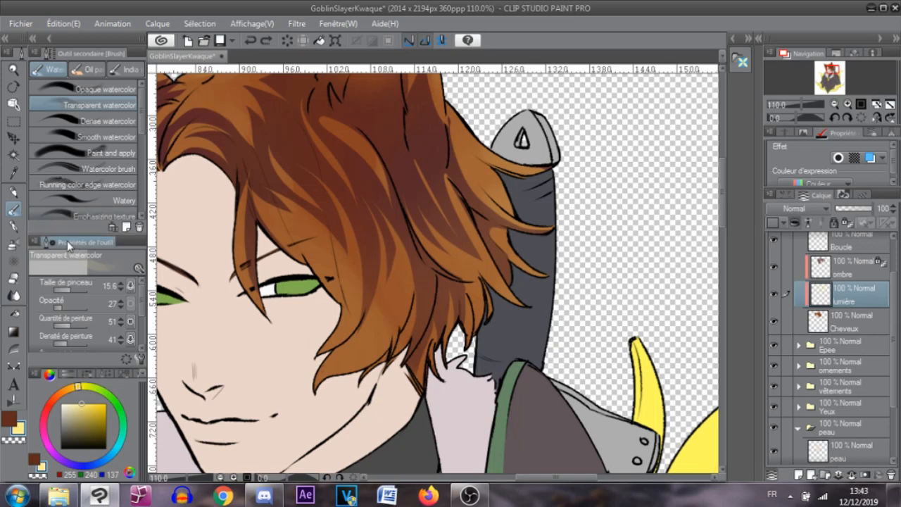
Switch to the Opaque watercolor brush at size 18.9 and try a highlight stroke on the lock beside the cheek
left_click(85, 89)
left_click_drag(77, 290, 72, 291)
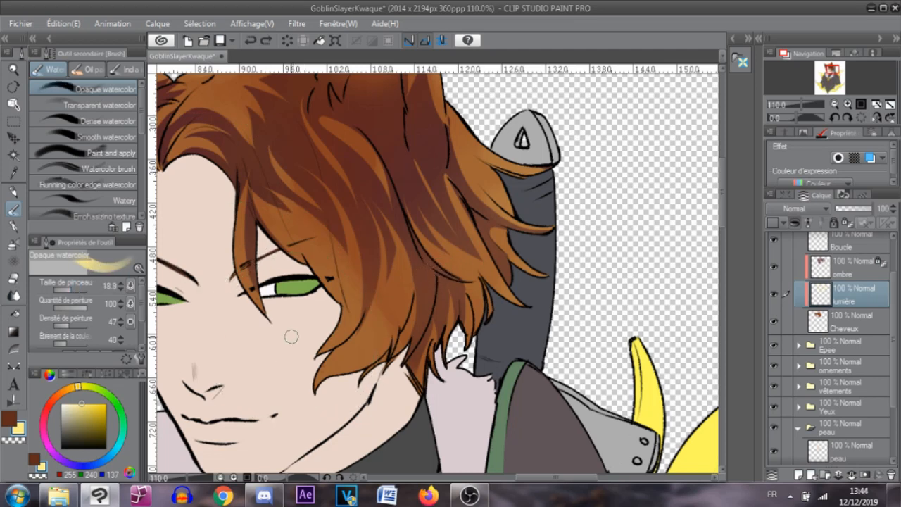
left_click_drag(314, 376, 386, 317)
key("ctrl+z")
key("p")
left_click_drag(288, 328, 407, 310)
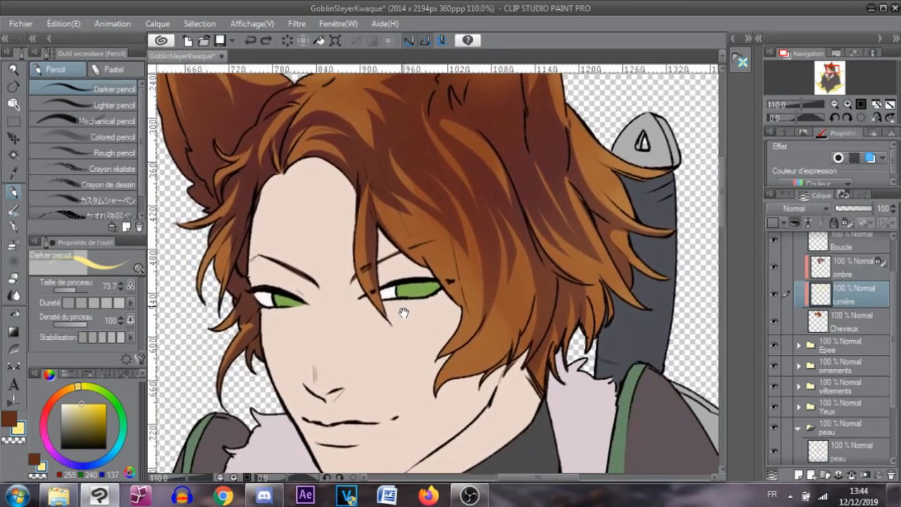
left_click(12, 243)
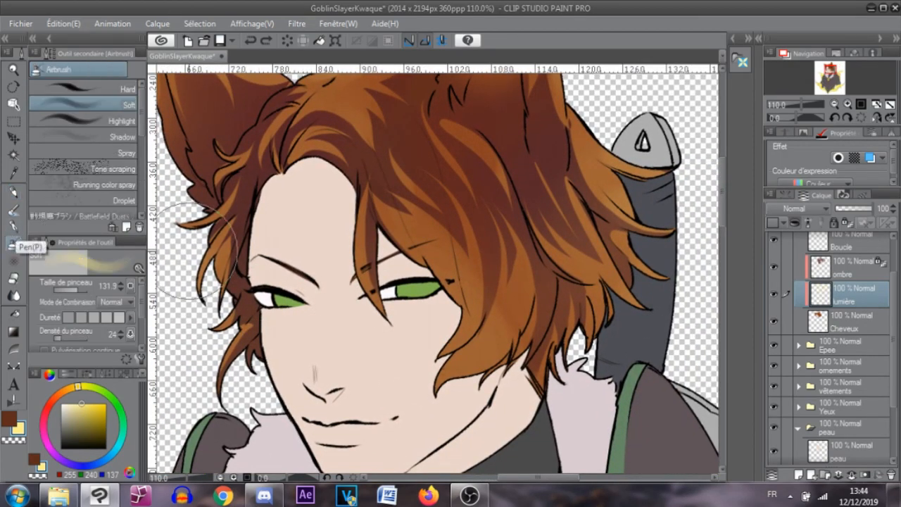
left_click(16, 210)
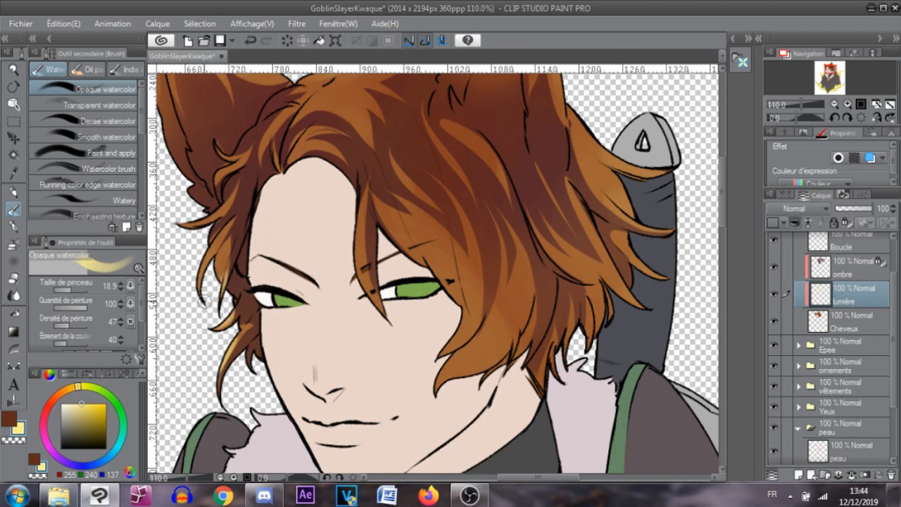
Paint thin pale yellow highlights along the loose strands beside the temple with Opaque watercolor at size 18.9, redoing unsatisfactory strokes
left_click_drag(215, 246, 202, 270)
key("ctrl+z")
mouse_move(222, 233)
left_mouse_down()
mouse_move(197, 325)
mouse_move(226, 266)
mouse_move(205, 328)
left_mouse_up()
left_click_drag(227, 249, 212, 296)
key("ctrl+z")
left_click_drag(215, 257, 208, 313)
key("ctrl+z")
left_click_drag(214, 254, 204, 308)
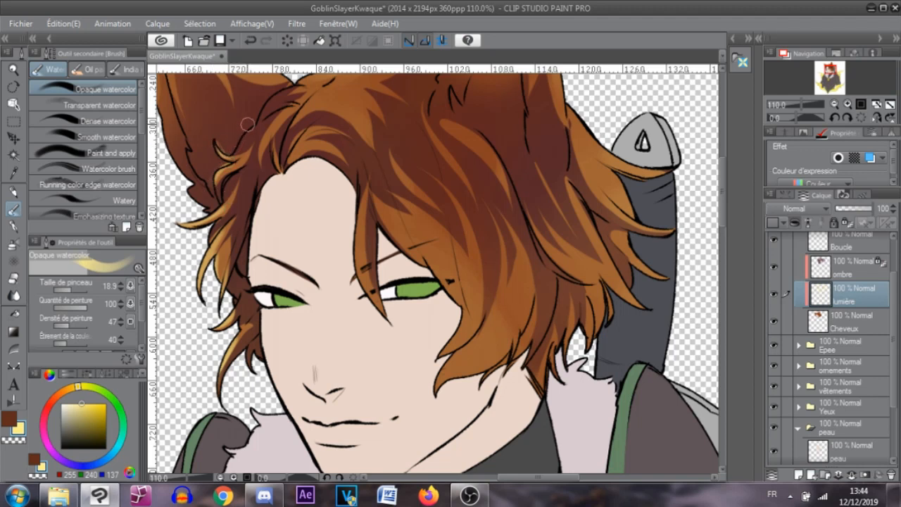
Paint a thin pale yellow highlight down the edge of the front lock hanging between the eyes
left_click_drag(389, 222, 442, 287)
key("ctrl+z")
left_click_drag(359, 196, 384, 319)
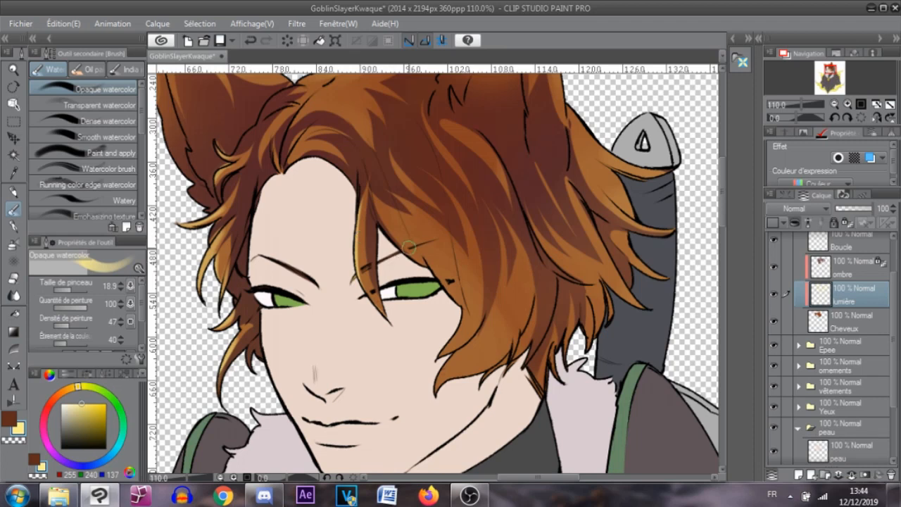
Work a thin highlight along the fringe edge above the eye, undoing unsatisfactory strokes
left_click_drag(385, 217, 448, 279)
key("ctrl+z")
left_click_drag(414, 228, 462, 312)
key("ctrl+z")
key("ctrl+z")
left_click_drag(424, 264, 461, 318)
key("ctrl+z")
Work thin highlights along the face-side edge and tips of the lock beside the cheek, undoing unsatisfactory strokes
mouse_move(423, 260)
left_mouse_down()
mouse_move(470, 312)
mouse_move(461, 303)
mouse_move(419, 362)
left_mouse_up()
key("ctrl+z")
left_click_drag(464, 303, 430, 374)
key("ctrl+z")
mouse_move(462, 308)
left_mouse_down()
mouse_move(425, 363)
mouse_move(455, 356)
mouse_move(436, 391)
mouse_move(452, 360)
mouse_move(479, 343)
left_mouse_up()
key("ctrl+z")
left_click_drag(434, 393, 509, 339)
key("ctrl+z")
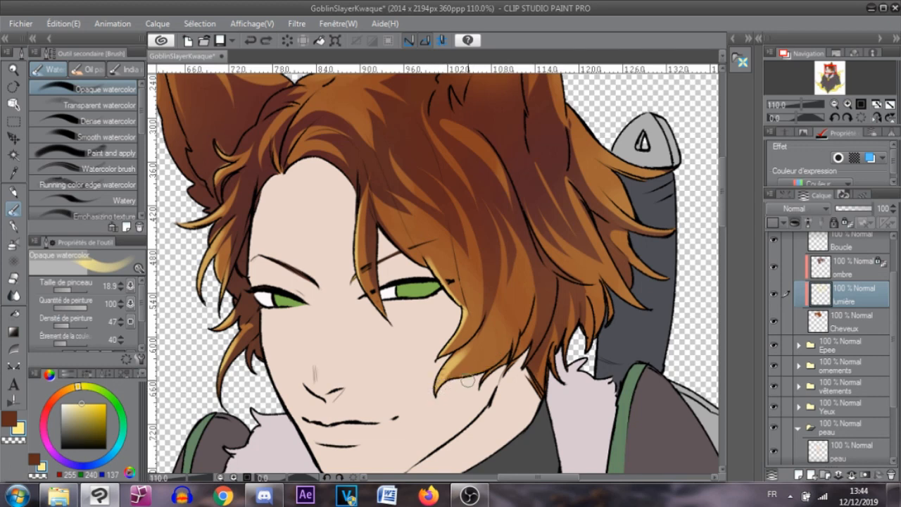
Paint thin pale yellow highlights along the fringe tip beside the cheek, redoing unsatisfactory strokes
left_click_drag(434, 391, 502, 353)
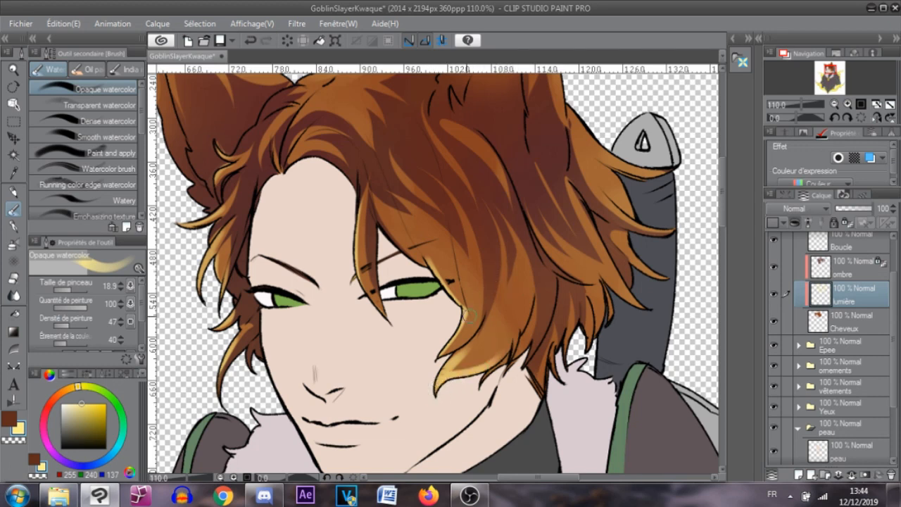
key("ctrl+z")
left_click_drag(435, 394, 488, 344)
left_click_drag(455, 369, 510, 280)
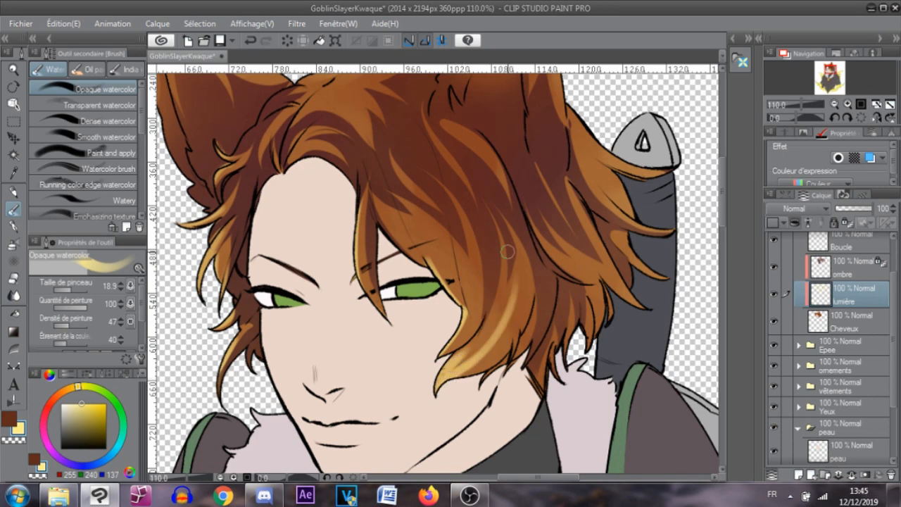
key("ctrl+z")
key("ctrl+z")
left_click_drag(430, 388, 517, 313)
left_click_drag(444, 381, 504, 362)
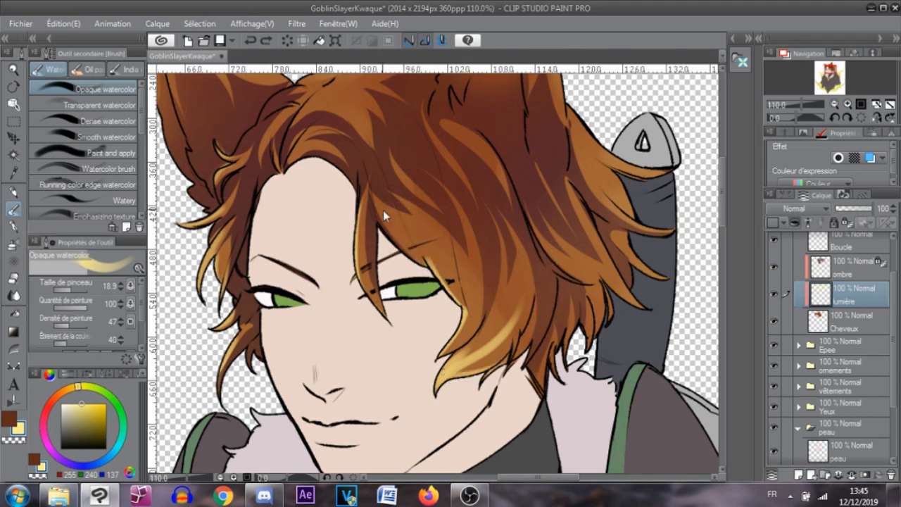
Try thin highlights on the hair below the tall ear and along the long side lock, undoing unsatisfactory strokes
left_click_drag(454, 131, 509, 189)
left_click_drag(543, 233, 608, 267)
key("ctrl+z")
left_click_drag(538, 210, 607, 260)
key("ctrl+z")
mouse_move(541, 213)
left_mouse_down()
mouse_move(587, 264)
mouse_move(620, 281)
left_mouse_up()
key("ctrl+z")
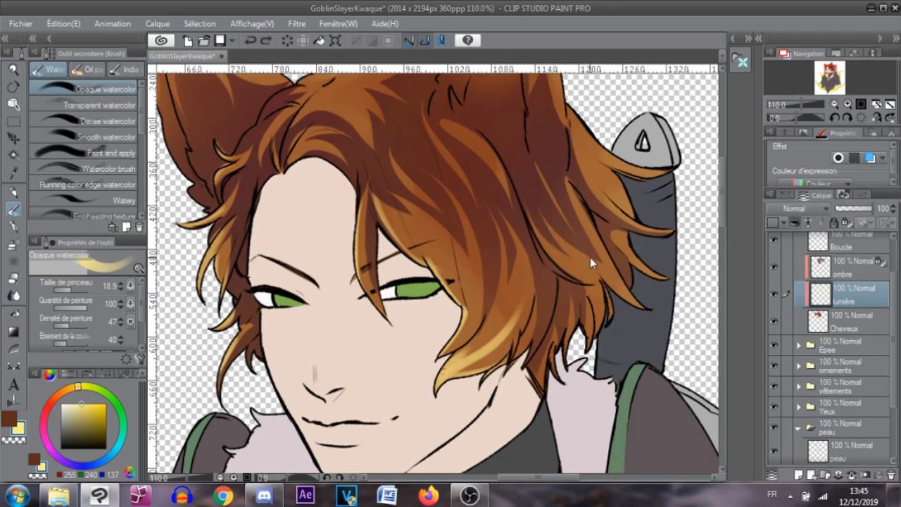
left_click(19, 229)
left_click(14, 211)
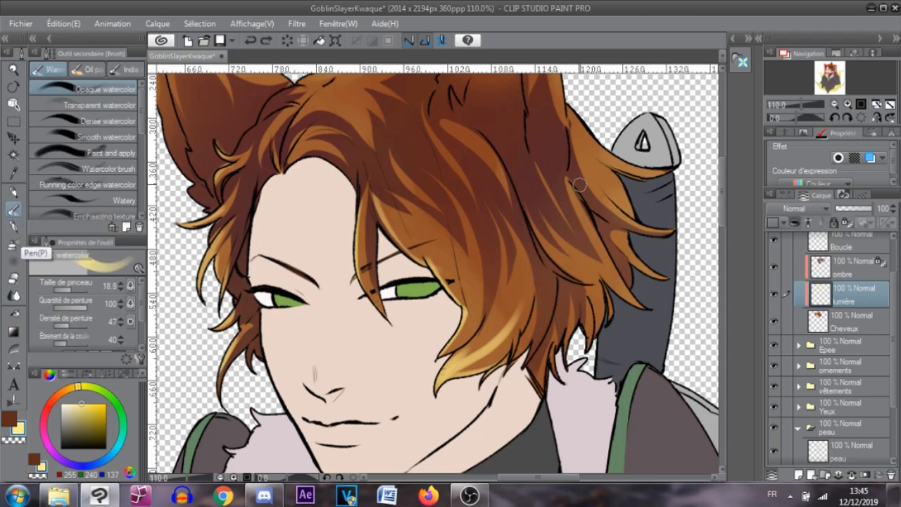
Paint thin pale yellow highlights down the edges of the outer side locks near the sword hilt, redoing unsatisfactory strokes
left_click_drag(577, 193, 629, 301)
key("ctrl+z")
left_click_drag(579, 199, 637, 304)
key("ctrl+z")
left_click_drag(572, 189, 637, 304)
key("ctrl+z")
left_click_drag(576, 205, 630, 285)
key("ctrl+z")
left_click_drag(583, 207, 645, 308)
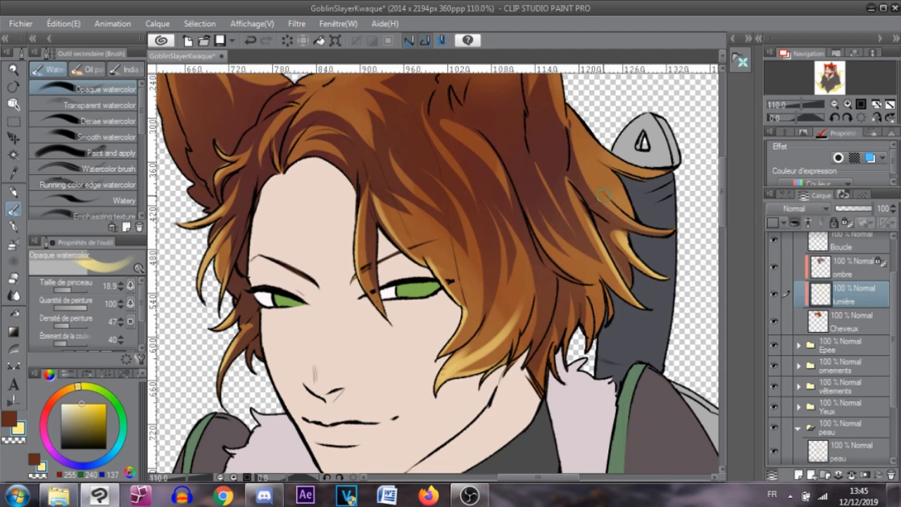
left_click_drag(618, 179, 631, 215)
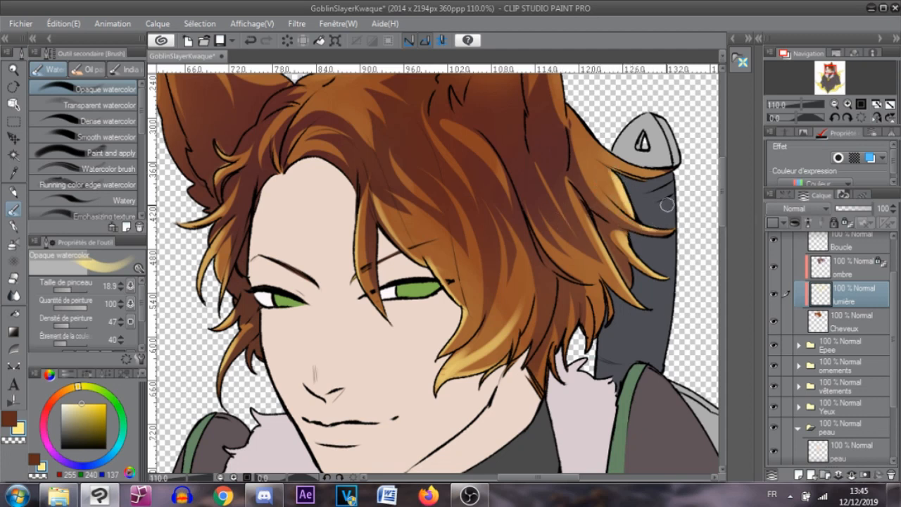
key("ctrl+z")
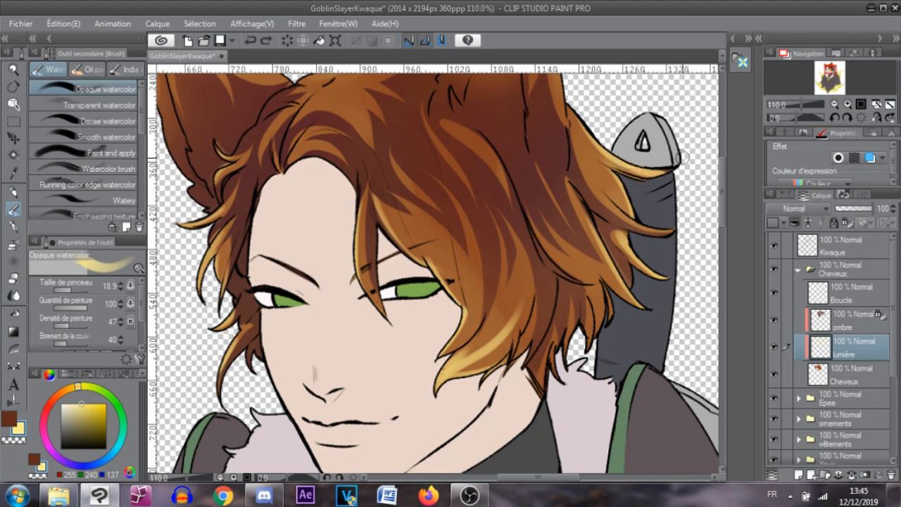
Paint a thin pale yellow highlight along the outer edge of the ear with the earring, up to its tip
scroll(613, 119, "up", 5)
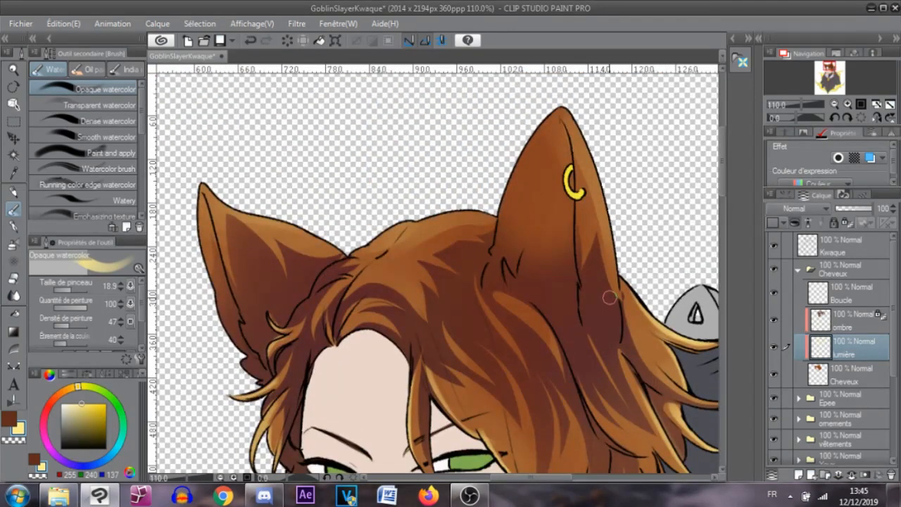
left_click_drag(616, 274, 569, 107)
key("ctrl+z")
mouse_move(619, 286)
left_mouse_down()
mouse_move(605, 188)
mouse_move(571, 122)
mouse_move(582, 166)
mouse_move(564, 112)
left_mouse_up()
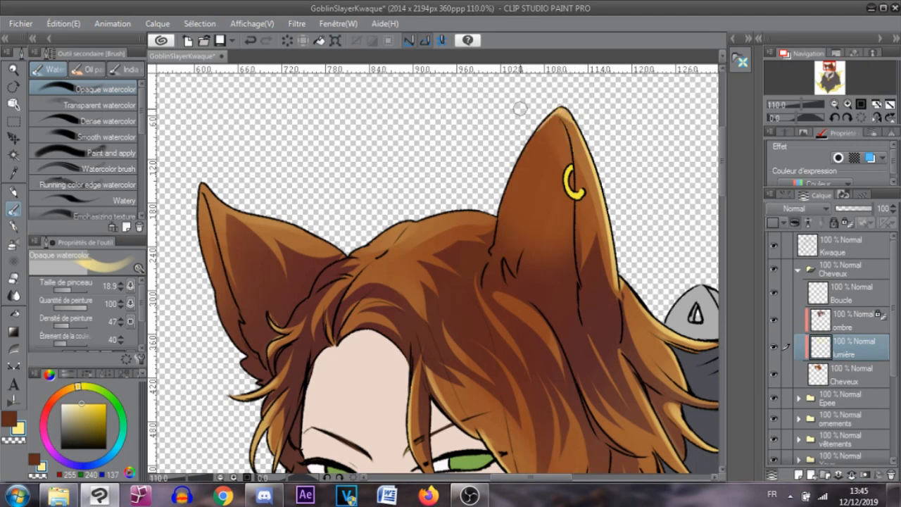
Paint thin highlights at the tip and along the upper edge of the ear without the earring, redoing unsatisfactory strokes
mouse_move(196, 191)
left_mouse_down()
mouse_move(216, 207)
mouse_move(225, 232)
left_mouse_up()
left_click_drag(204, 189, 221, 246)
key("ctrl+z")
left_click_drag(206, 187, 221, 246)
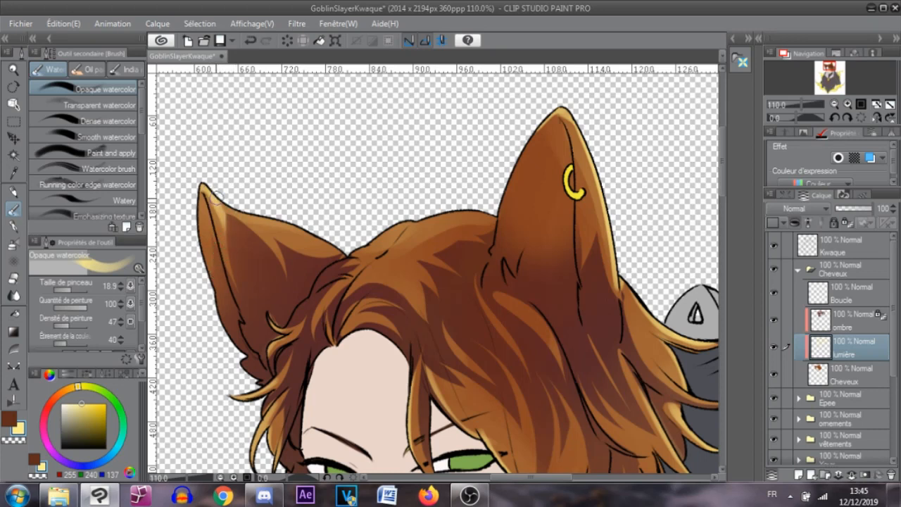
left_click_drag(215, 197, 275, 251)
key("ctrl+z")
left_click_drag(223, 205, 283, 222)
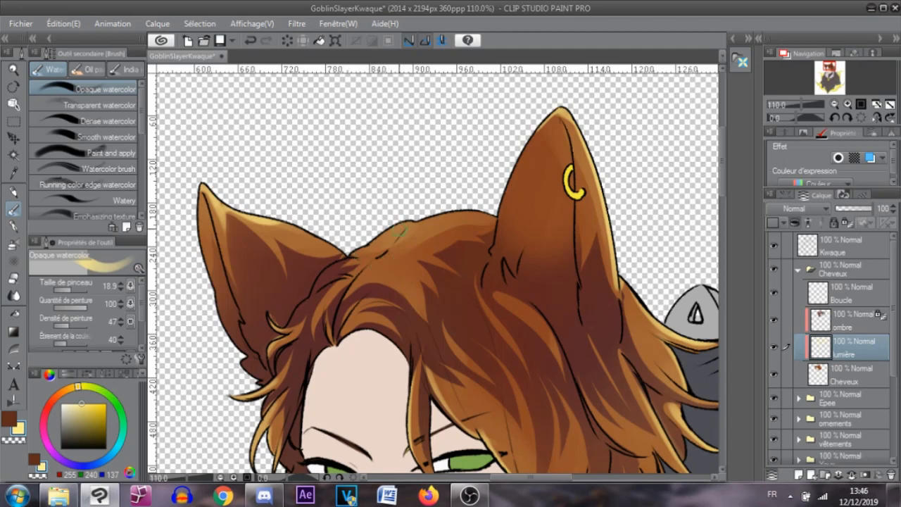
Paint thin pale yellow highlights along the top outline of the hair between the two ears
left_click_drag(411, 222, 487, 225)
left_click_drag(410, 221, 354, 255)
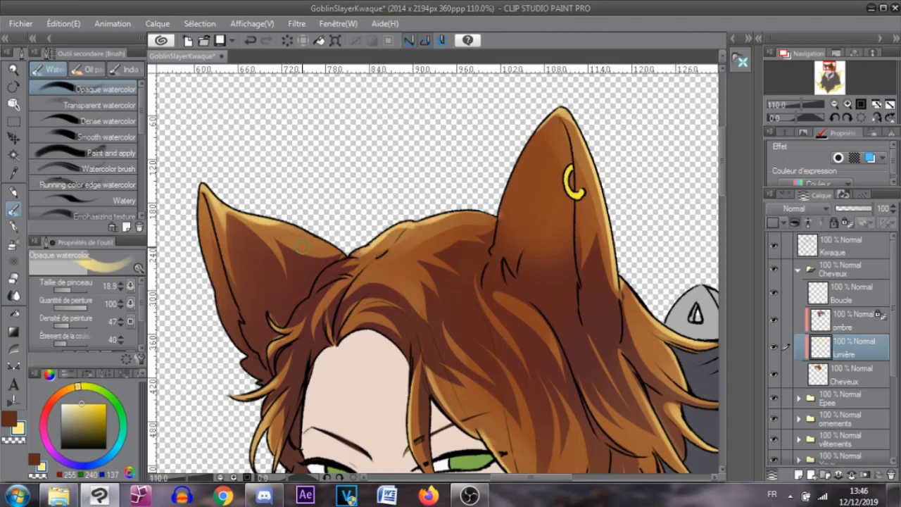
scroll(395, 248, "down", 8)
scroll(425, 348, "up", 1)
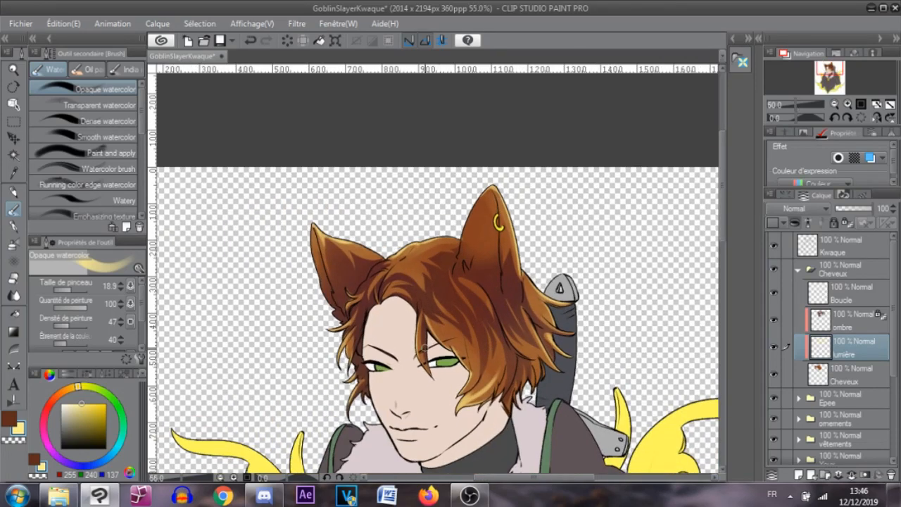
scroll(425, 348, "up", 4)
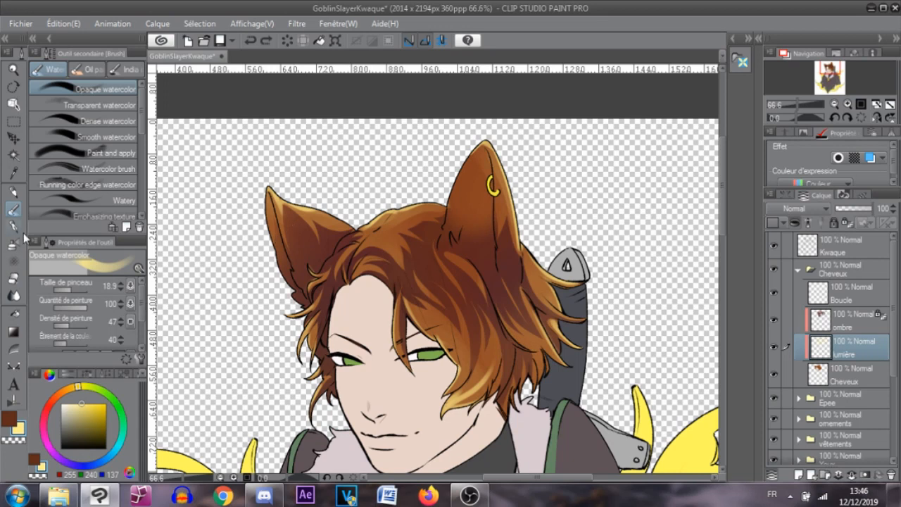
Set the Opaque watercolor size to 160.2 and sample an orange-tan colour (201, 150, 89) from the fringe
left_click(73, 288)
left_click(79, 290)
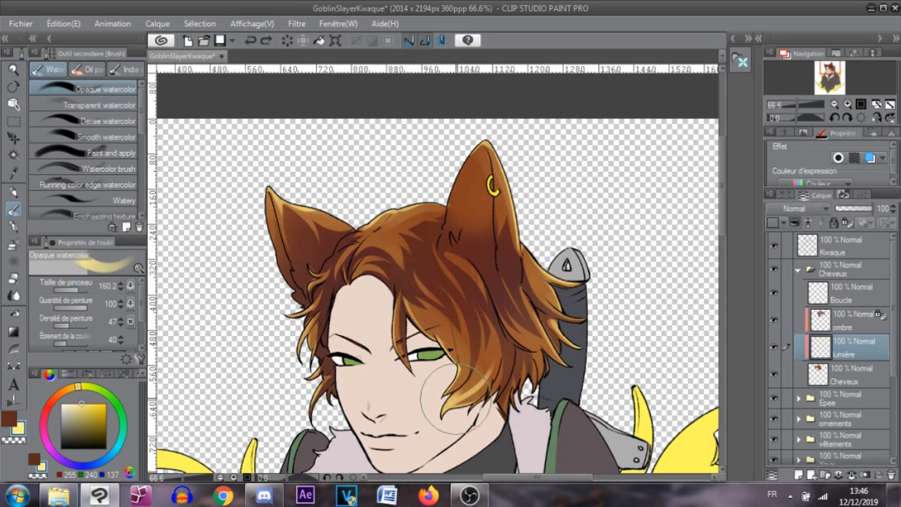
key("i")
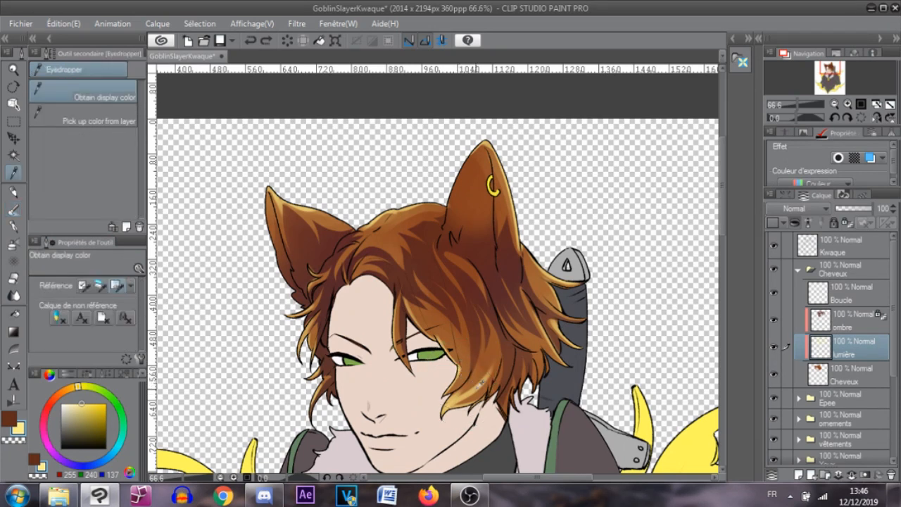
left_click(461, 388)
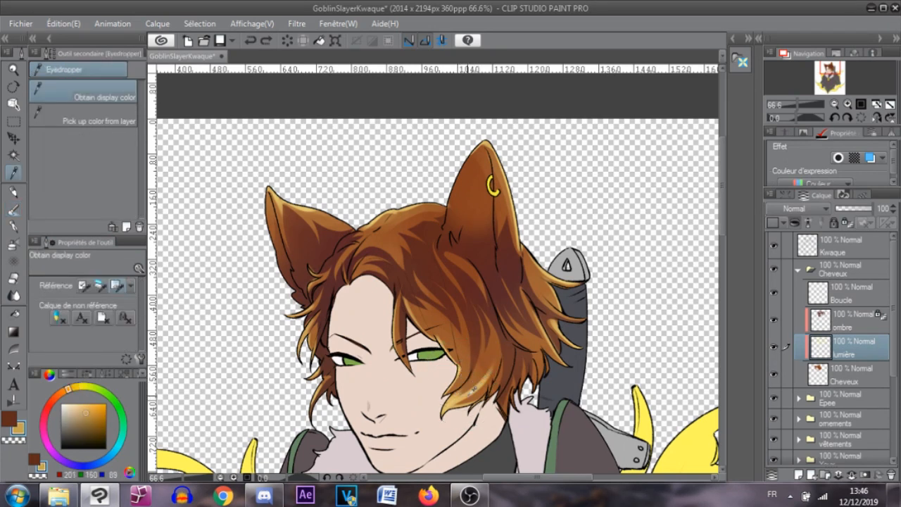
key("p")
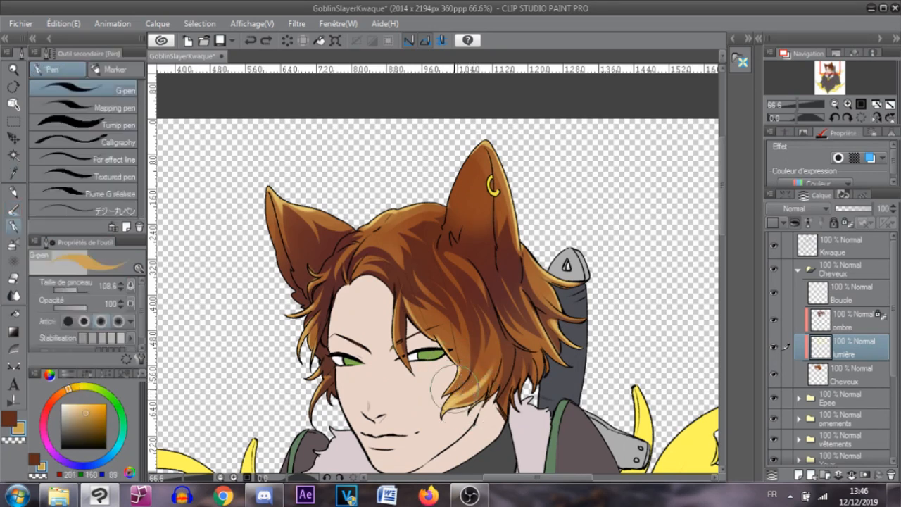
left_click(13, 209)
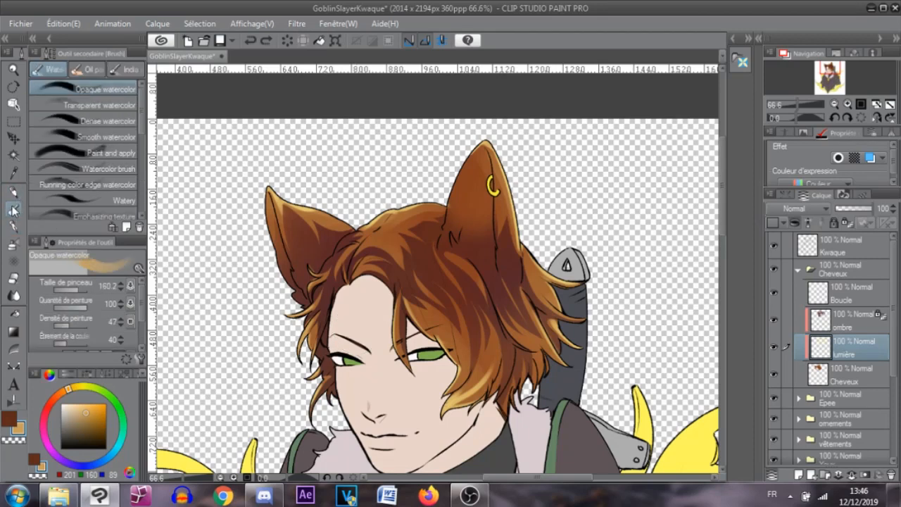
Try broad orange-tan highlight strokes across the crown and fringe with Opaque watercolor, undoing them
left_click_drag(434, 288, 492, 248)
mouse_move(412, 261)
left_mouse_down()
mouse_move(338, 298)
mouse_move(348, 319)
mouse_move(377, 304)
mouse_move(338, 281)
mouse_move(504, 293)
mouse_move(445, 251)
mouse_move(413, 274)
mouse_move(382, 269)
mouse_move(443, 313)
mouse_move(398, 299)
mouse_move(389, 308)
mouse_move(358, 278)
mouse_move(383, 283)
mouse_move(343, 392)
mouse_move(416, 329)
mouse_move(413, 274)
mouse_move(514, 312)
mouse_move(549, 274)
mouse_move(420, 261)
mouse_move(469, 293)
left_mouse_up()
mouse_move(404, 322)
left_mouse_down()
mouse_move(436, 286)
mouse_move(407, 266)
mouse_move(479, 296)
mouse_move(466, 362)
mouse_move(429, 255)
mouse_move(482, 306)
mouse_move(462, 393)
mouse_move(445, 373)
mouse_move(433, 271)
mouse_move(478, 296)
left_mouse_up()
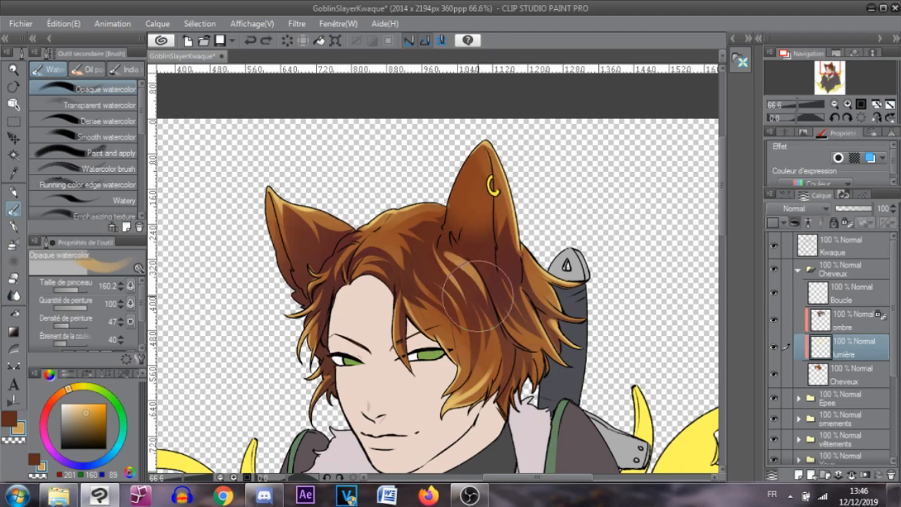
key("ctrl+z")
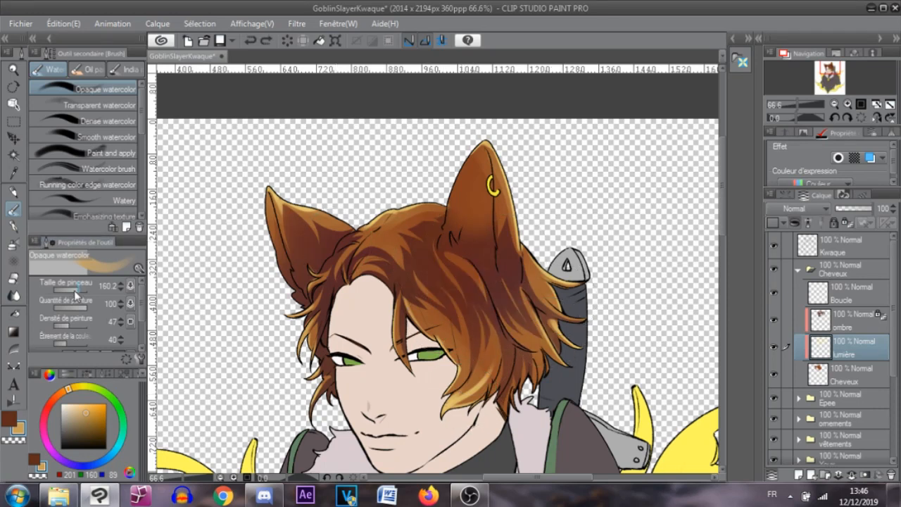
left_click(99, 105)
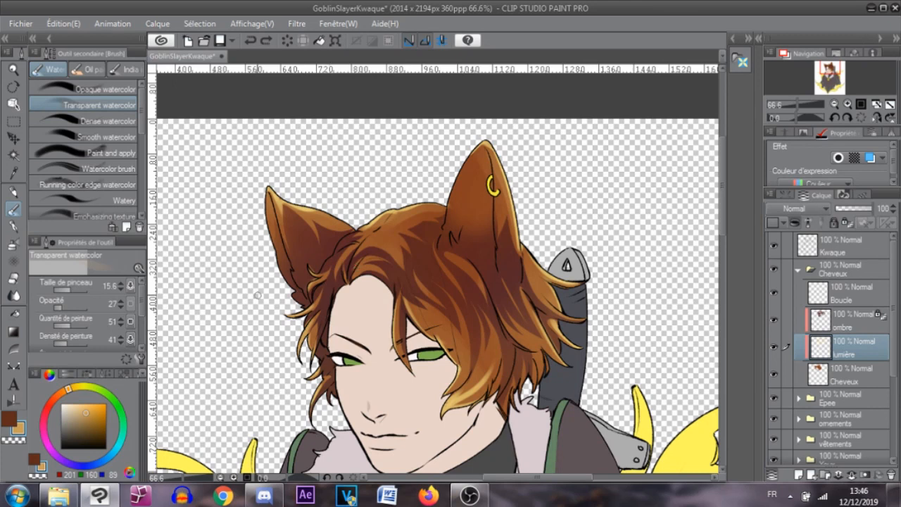
left_click_drag(74, 290, 76, 290)
left_click(12, 247)
left_click(124, 123)
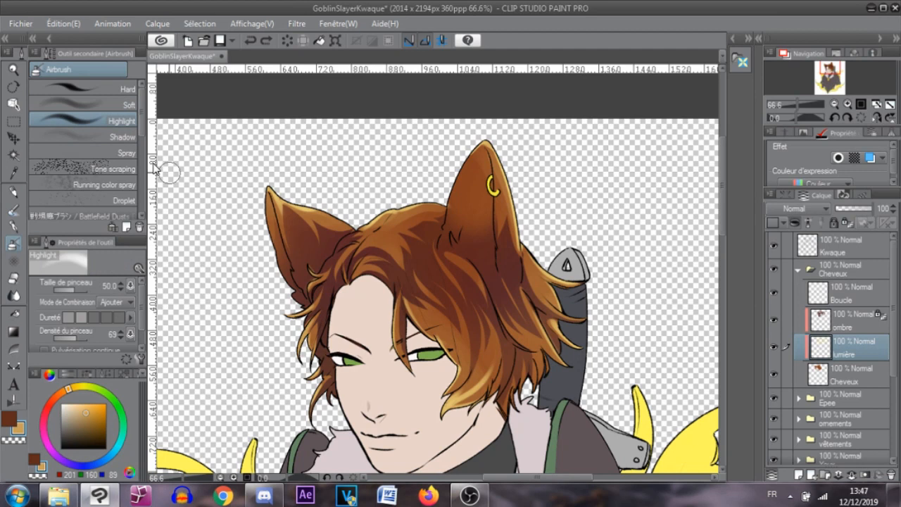
left_click_drag(71, 292, 76, 291)
left_click(14, 224)
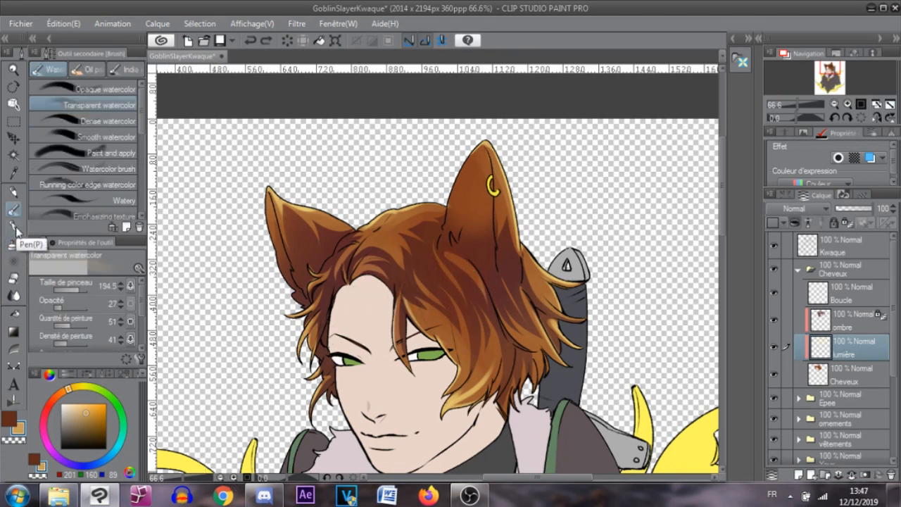
Try broad strokes over the hair with the Darker pencil at size 423.0, undoing them
left_click(15, 197)
mouse_move(445, 255)
left_mouse_down()
mouse_move(460, 285)
mouse_move(482, 288)
left_mouse_up()
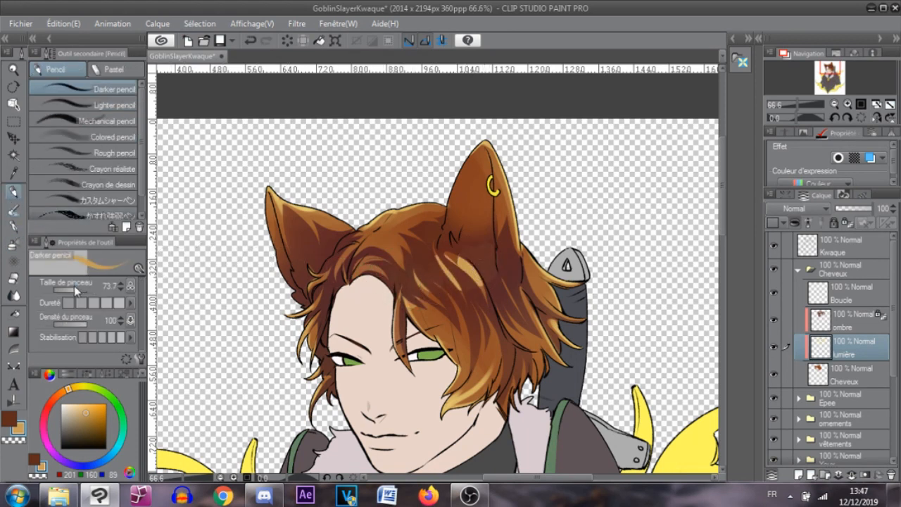
left_click_drag(78, 289, 95, 288)
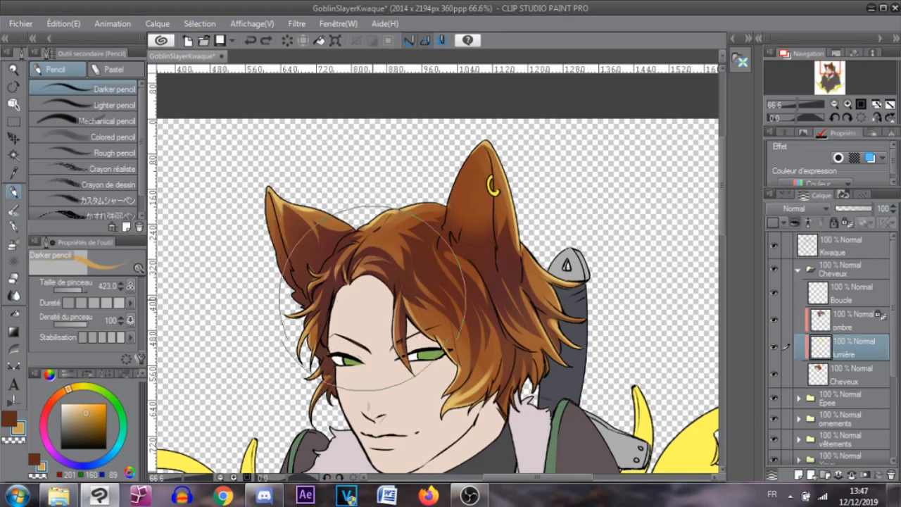
left_click_drag(420, 271, 310, 254)
left_click_drag(521, 279, 401, 281)
left_click_drag(290, 290, 430, 316)
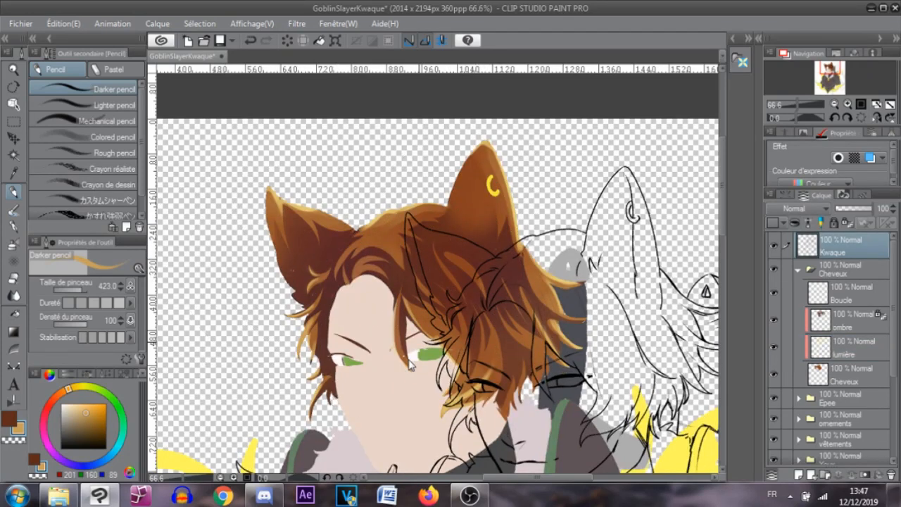
key("ctrl+z")
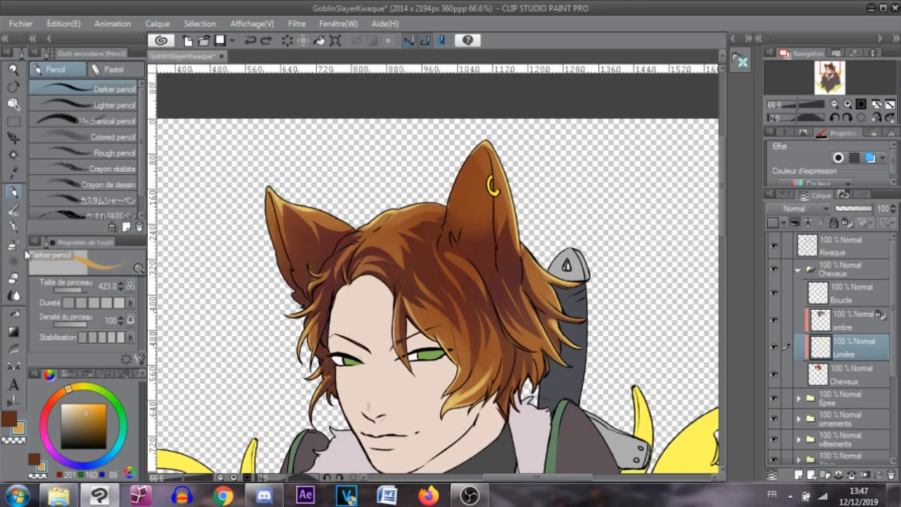
Set Opaque watercolor to size 108.6 and test highlight strokes on the hair above the forehead, undoing them
key("b")
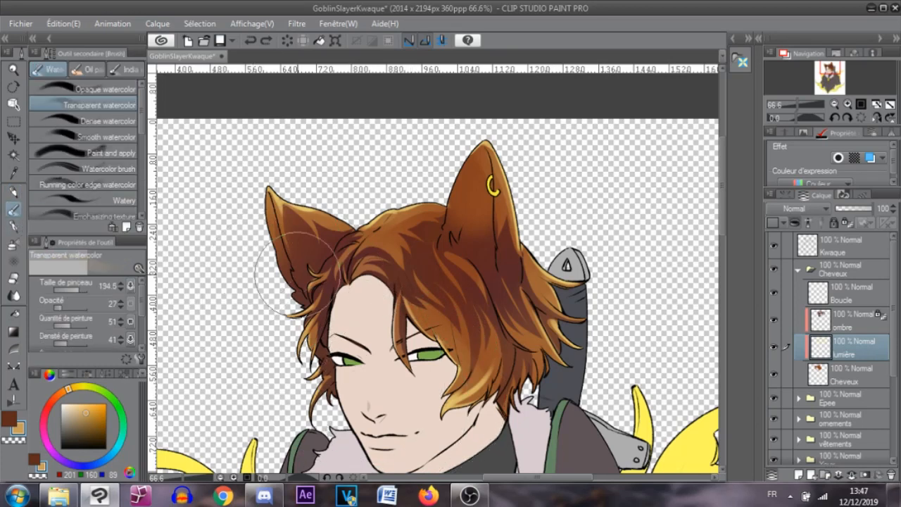
left_click(88, 91)
left_click_drag(73, 291, 77, 291)
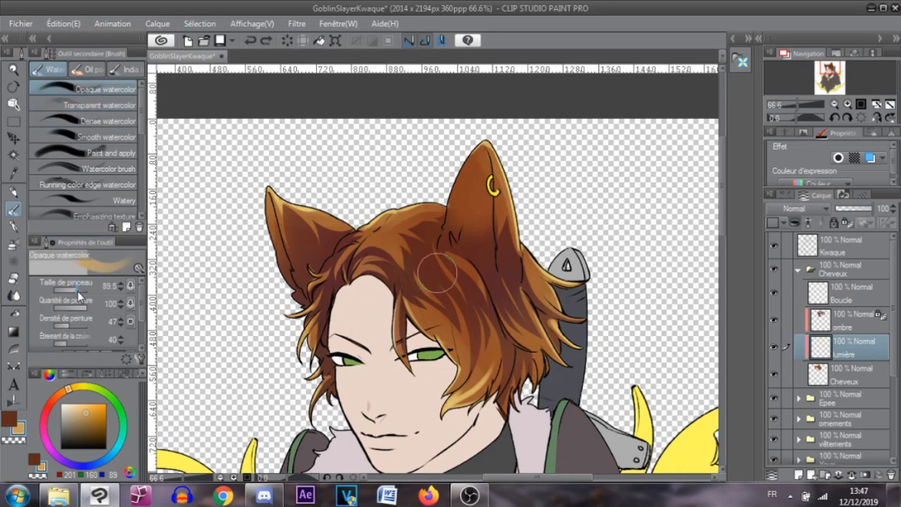
key("ctrl+z")
mouse_move(350, 285)
left_mouse_down()
mouse_move(381, 273)
mouse_move(387, 294)
left_mouse_up()
key("ctrl+z")
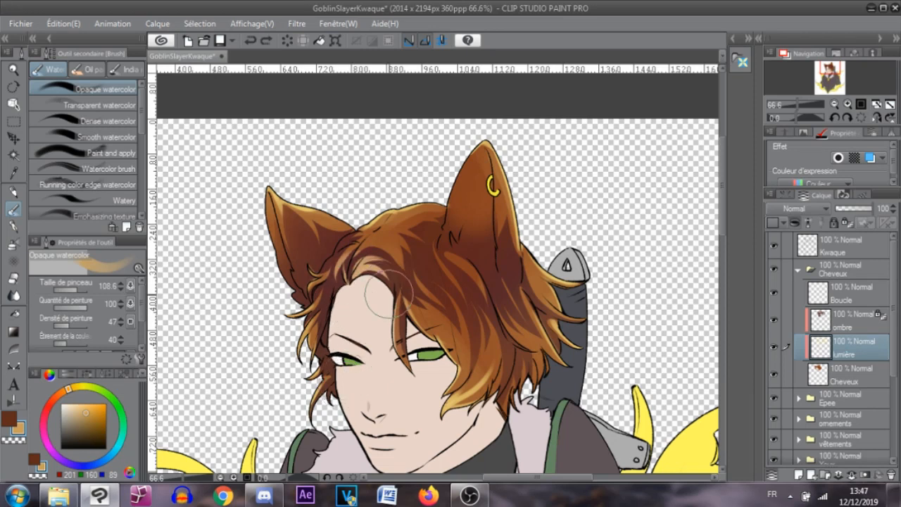
key("ctrl+z")
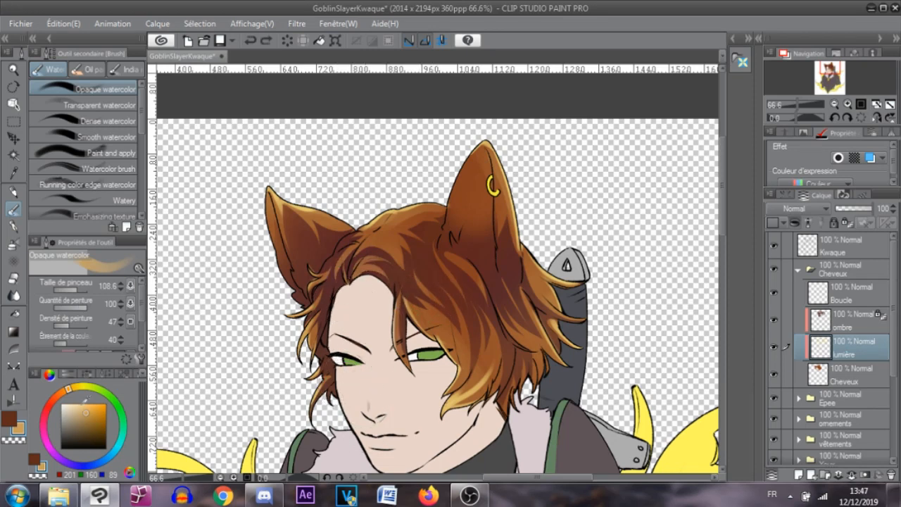
Change the colour to pale yellow (255, 249, 118) and test a highlight stroke at the forehead hairline, undoing it
left_click(85, 404)
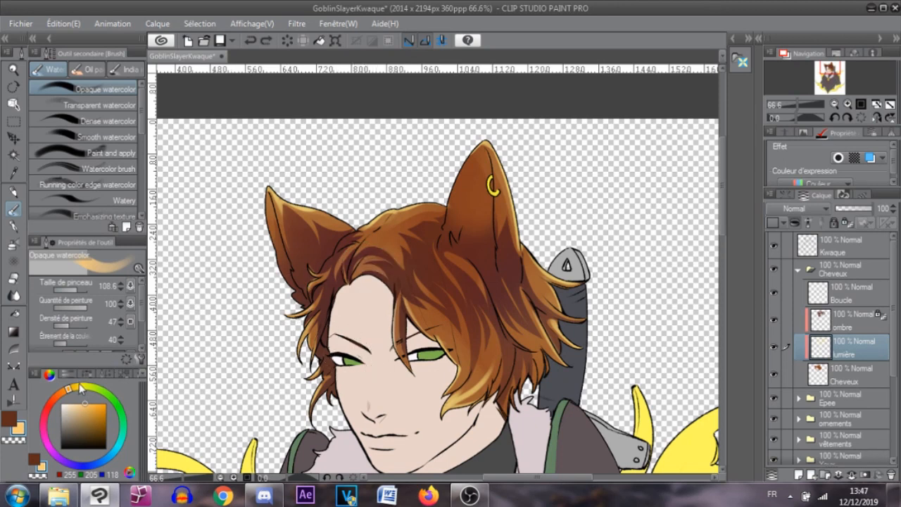
left_click(81, 387)
mouse_move(360, 295)
left_mouse_down()
mouse_move(366, 274)
mouse_move(383, 320)
left_mouse_up()
key("ctrl+z")
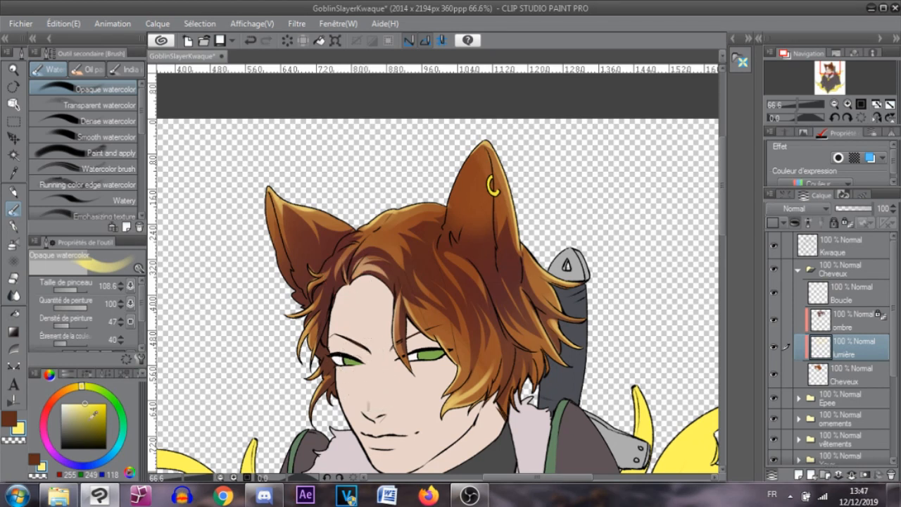
Set Opaque watercolor to size 160.2 and test broad pale orange (255, 220, 103) highlight strokes over the forehead and side hair, undoing them
key("ctrl+z")
left_click_drag(343, 274, 372, 304)
key("ctrl+z")
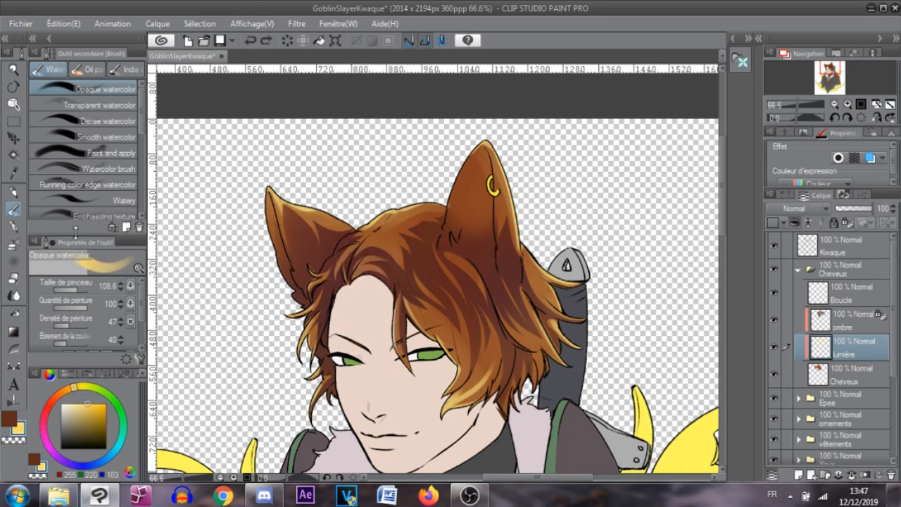
mouse_move(77, 290)
left_mouse_down()
mouse_move(87, 291)
mouse_move(76, 303)
left_mouse_up()
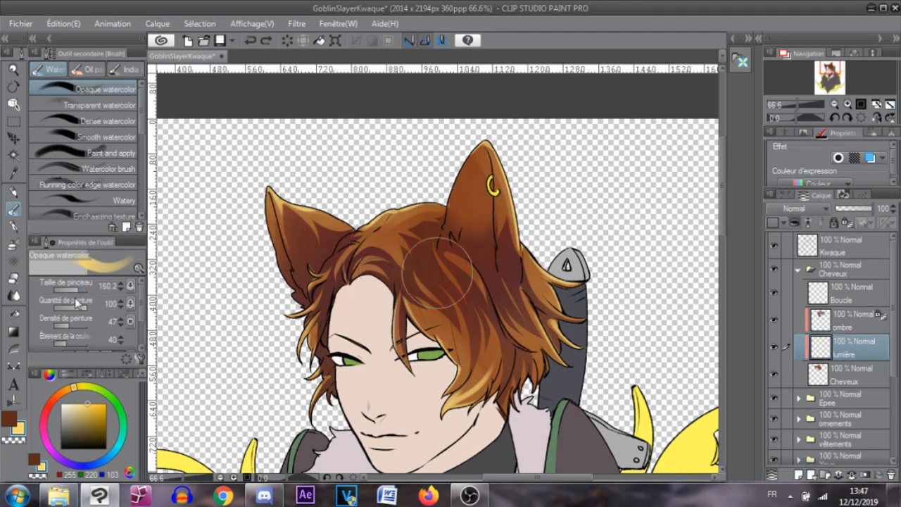
mouse_move(389, 292)
left_mouse_down()
mouse_move(449, 310)
mouse_move(501, 353)
left_mouse_up()
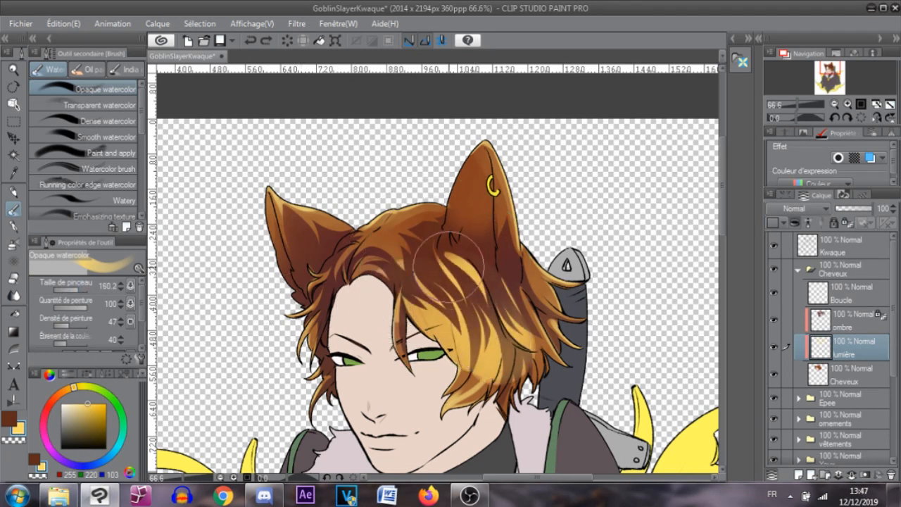
key("ctrl+z")
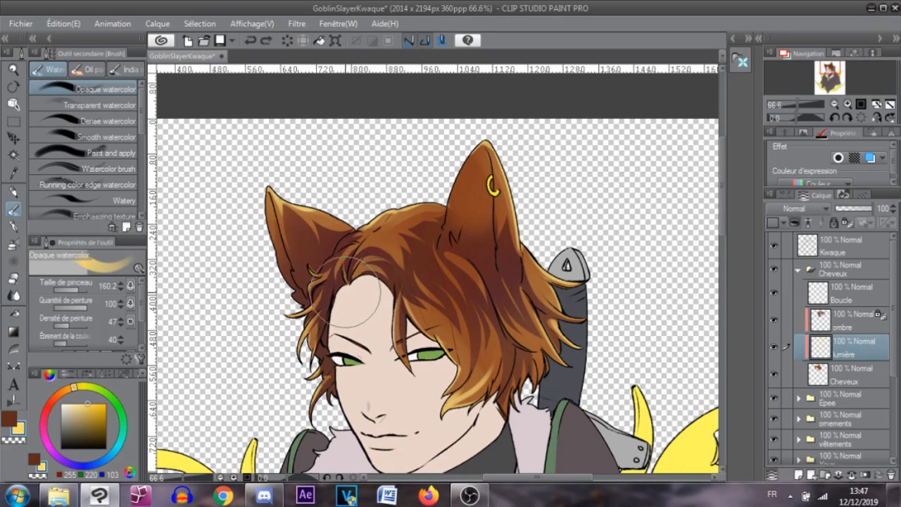
left_click_drag(445, 254, 485, 293)
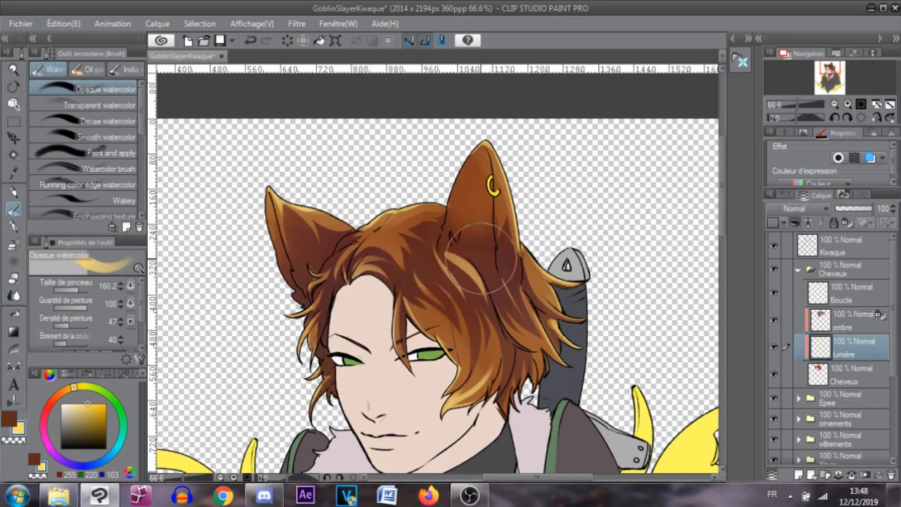
key("ctrl+z")
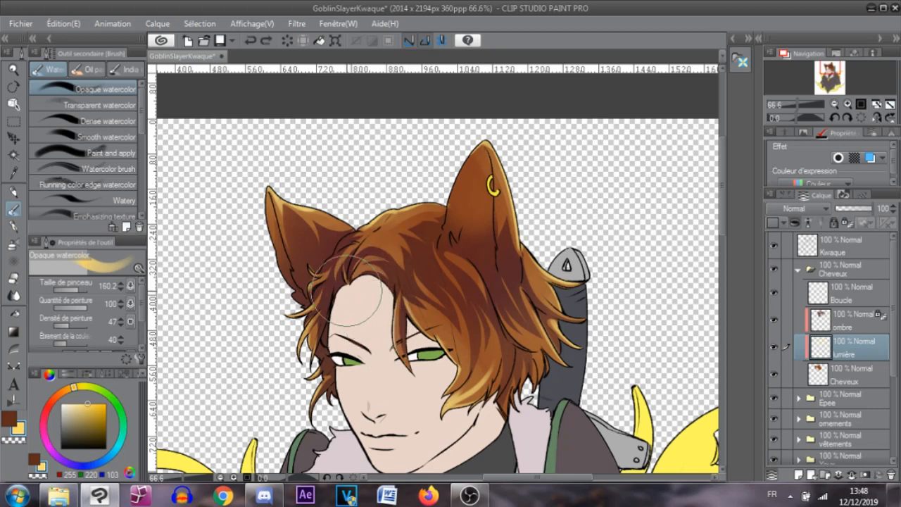
left_click_drag(417, 318, 433, 300)
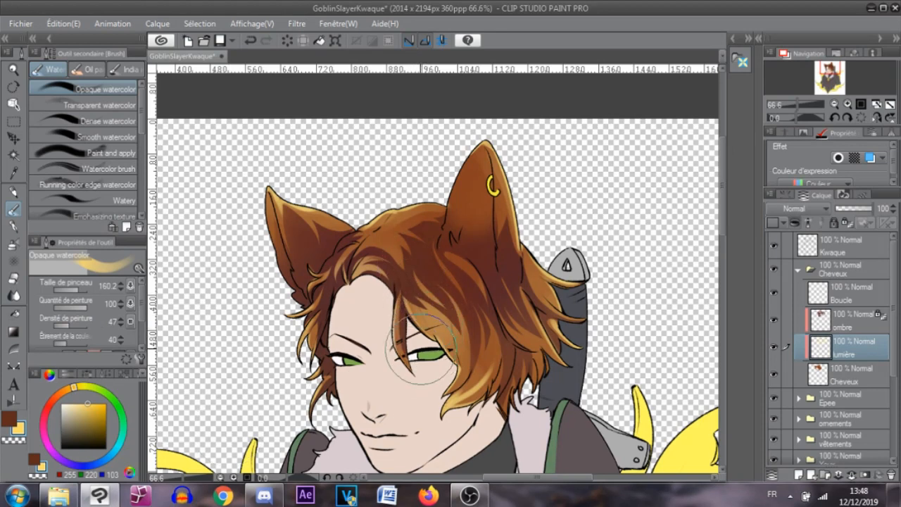
key("ctrl+z")
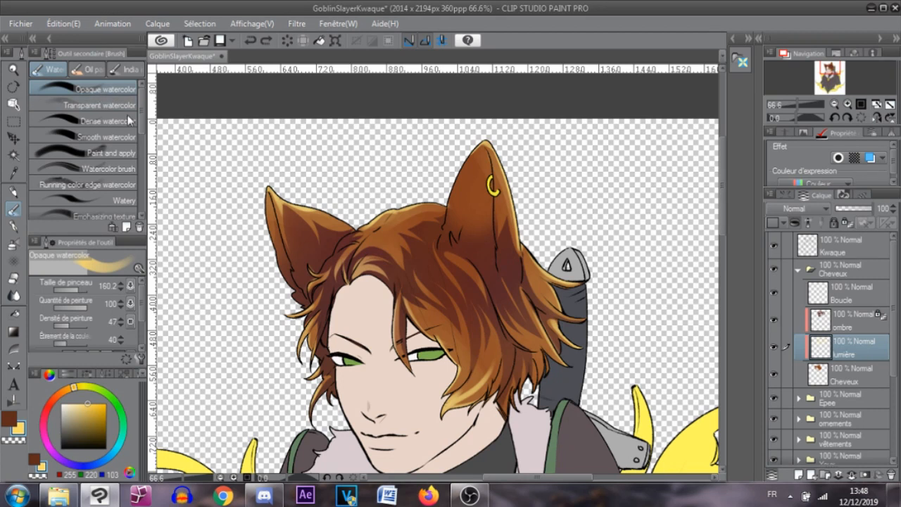
Paint a broad, soft pale orange highlight down the fringe beside the eye with Opaque watercolor, undoing the trial strokes
left_click_drag(427, 290, 437, 327)
left_click_drag(399, 264, 465, 329)
key("ctrl+z")
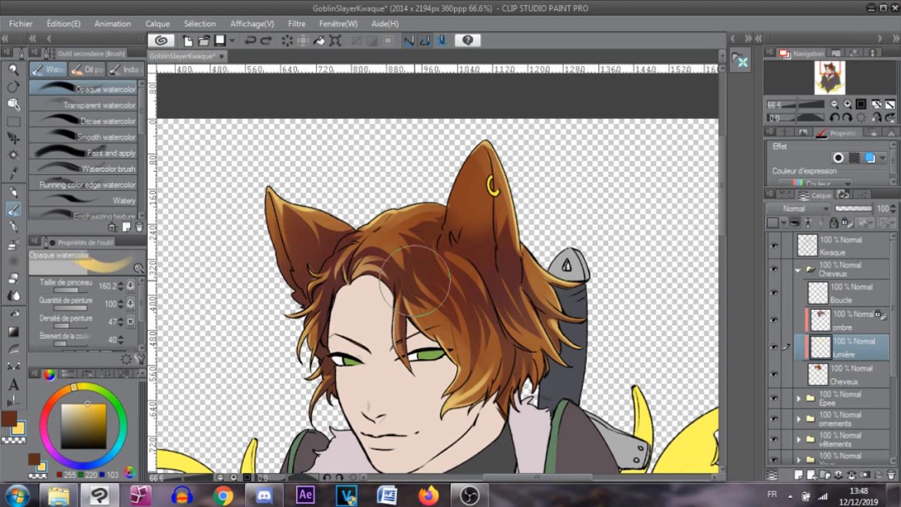
left_click_drag(413, 274, 472, 359)
key("ctrl+z")
left_click_drag(404, 287, 457, 358)
key("ctrl+z")
left_click_drag(423, 300, 451, 359)
key("ctrl+z")
left_click_drag(427, 298, 440, 333)
key("ctrl+z")
left_click_drag(414, 273, 457, 342)
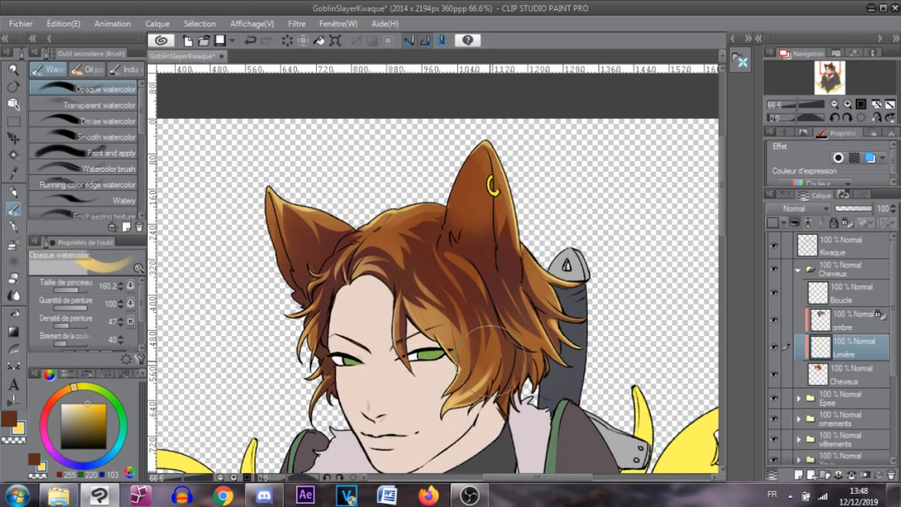
Try pale orange highlight strokes across the crown between the ears, undoing them
left_click_drag(392, 206, 433, 236)
key("ctrl+z")
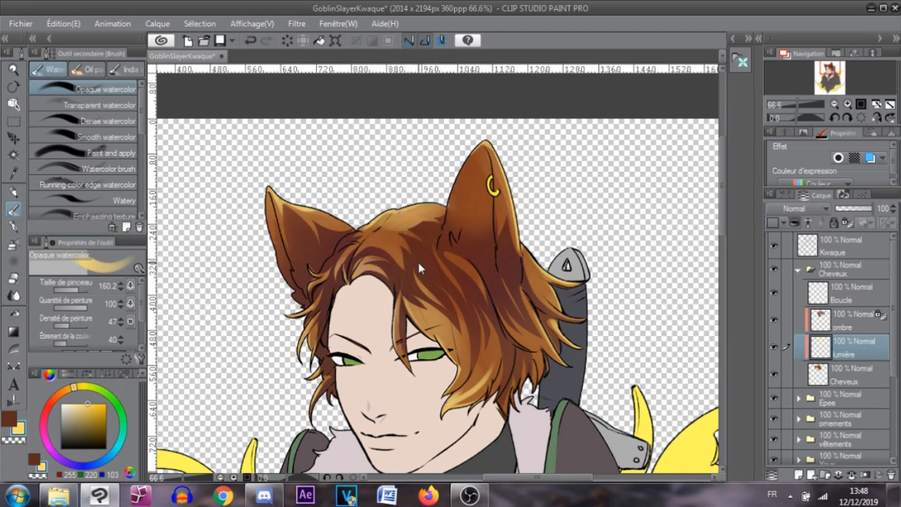
left_click(424, 212, "ctrl")
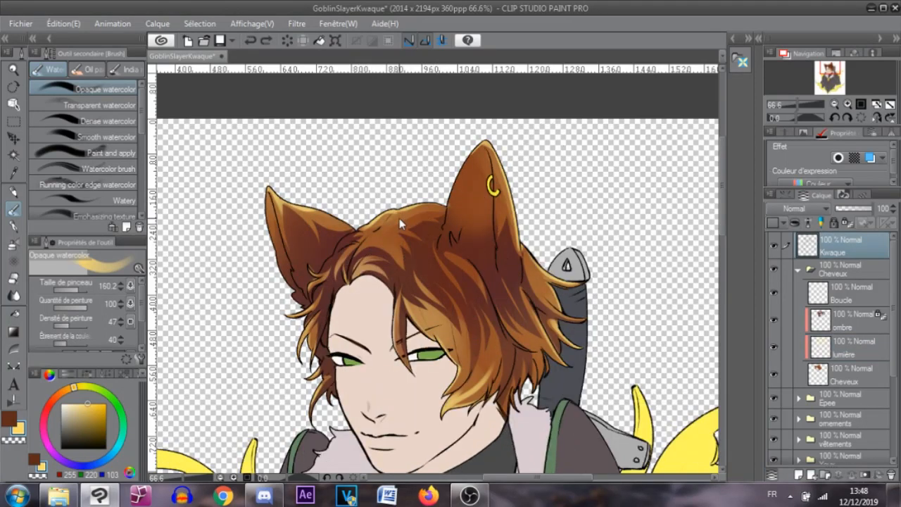
left_click_drag(314, 215, 437, 209)
key("ctrl+z")
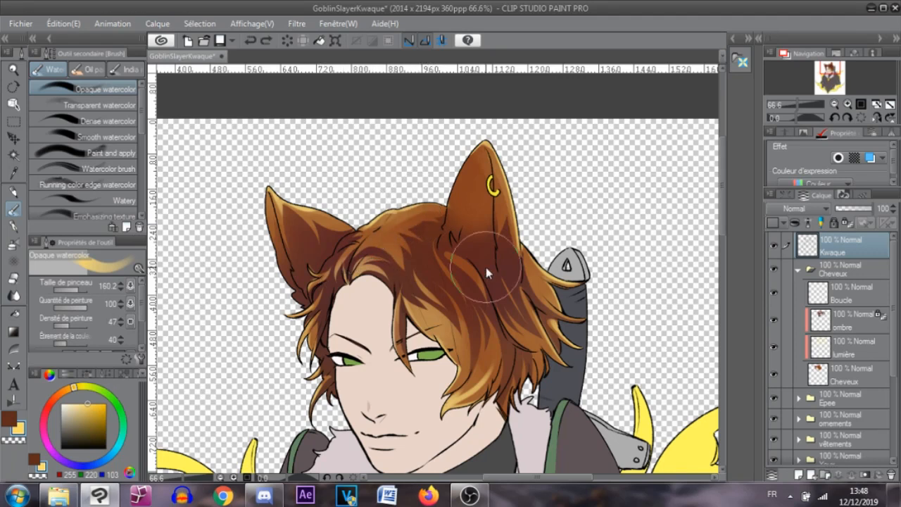
Lock the transparent pixels of the lumière layer and pick a dark blue (0, 64, 85) for the Highlight airbrush
left_click(850, 349)
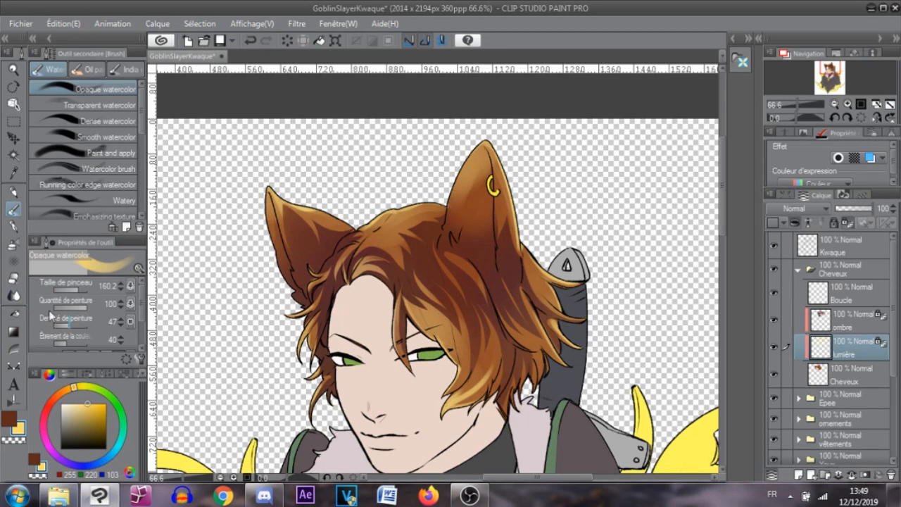
left_click(14, 245)
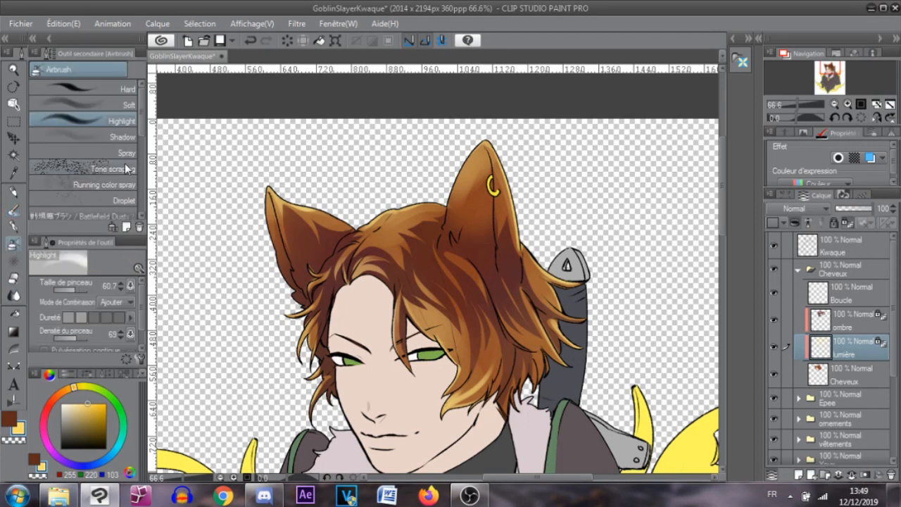
left_click(112, 454)
left_click(96, 432)
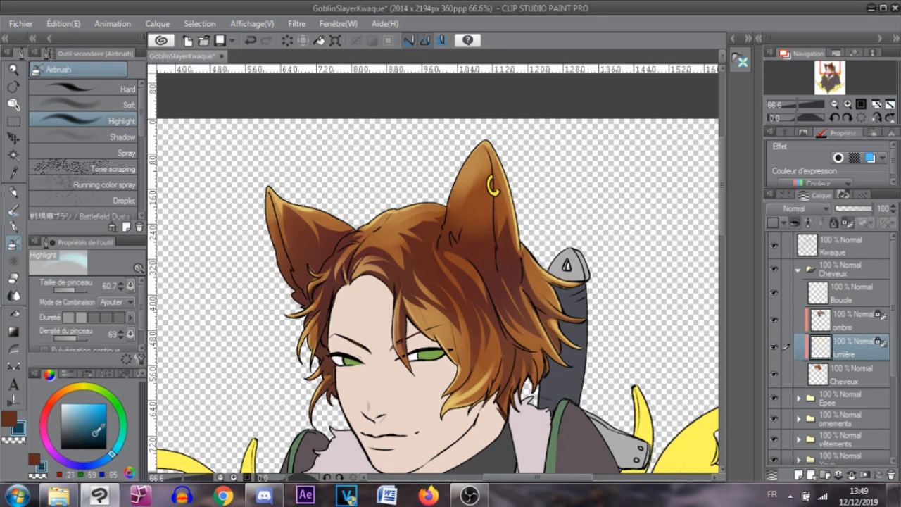
Test a dark blue G-pen stroke on the fringe highlights, undoing it
left_click(13, 226)
mouse_move(435, 295)
left_mouse_down()
mouse_move(467, 324)
mouse_move(436, 294)
mouse_move(431, 324)
left_mouse_up()
key("ctrl+z")
key("ctrl+z")
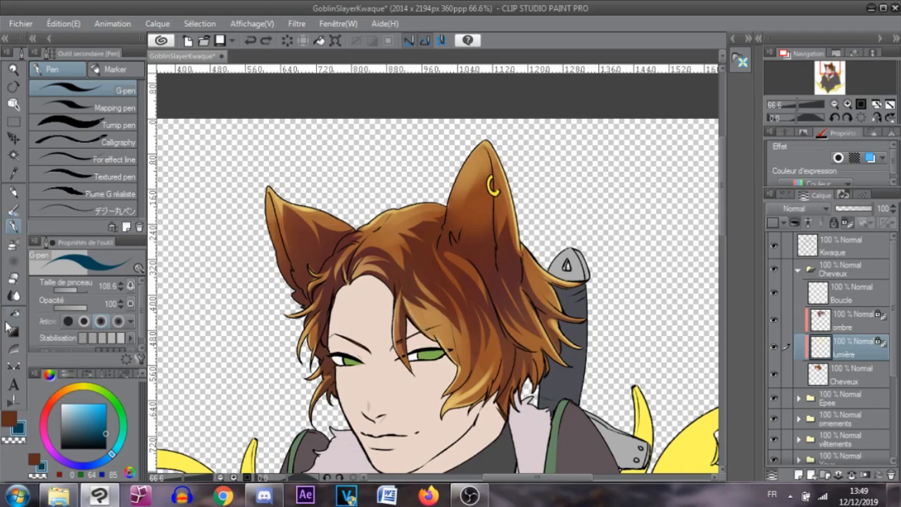
Set the Highlight airbrush to size 194.5 and dark blue (0, 47, 88), and brush over the fringe highlights down to the tips
left_click(12, 243)
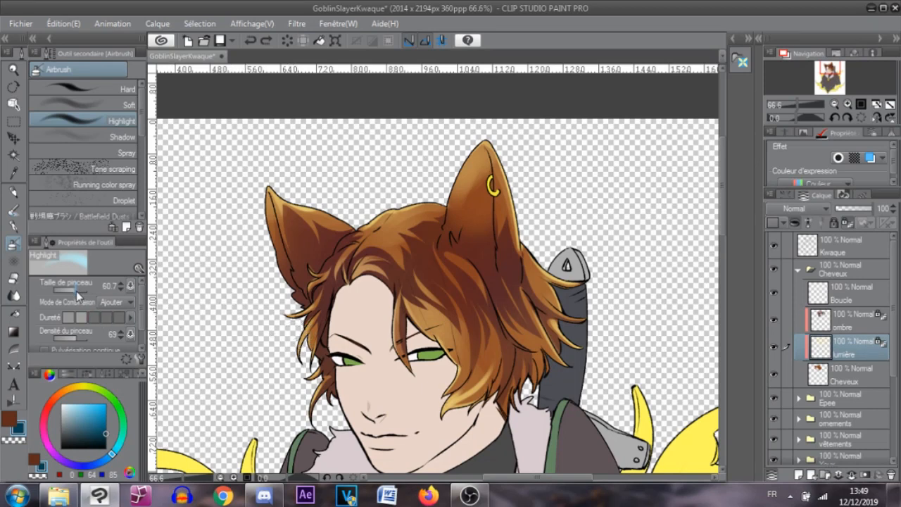
left_click_drag(79, 291, 81, 291)
left_click_drag(103, 467, 107, 432)
mouse_move(429, 311)
left_mouse_down()
mouse_move(439, 405)
mouse_move(458, 400)
left_mouse_up()
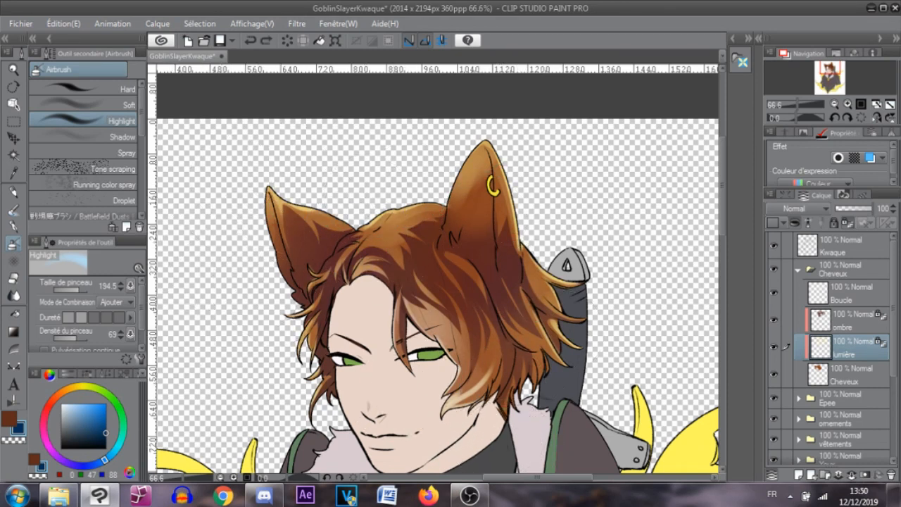
Set the Soft airbrush to size 286.9 and try tinting the crown and ear highlights bright green (87, 255, 0)
left_click_drag(76, 389, 50, 406)
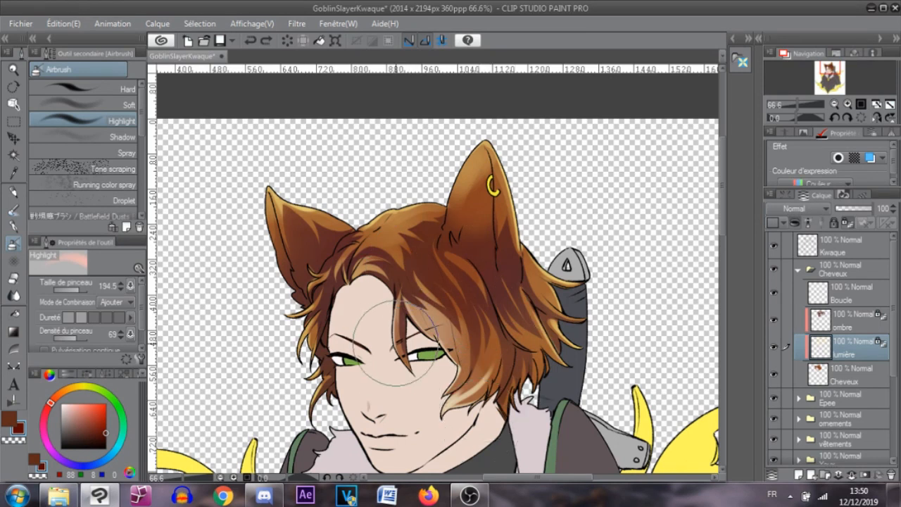
left_click(114, 103)
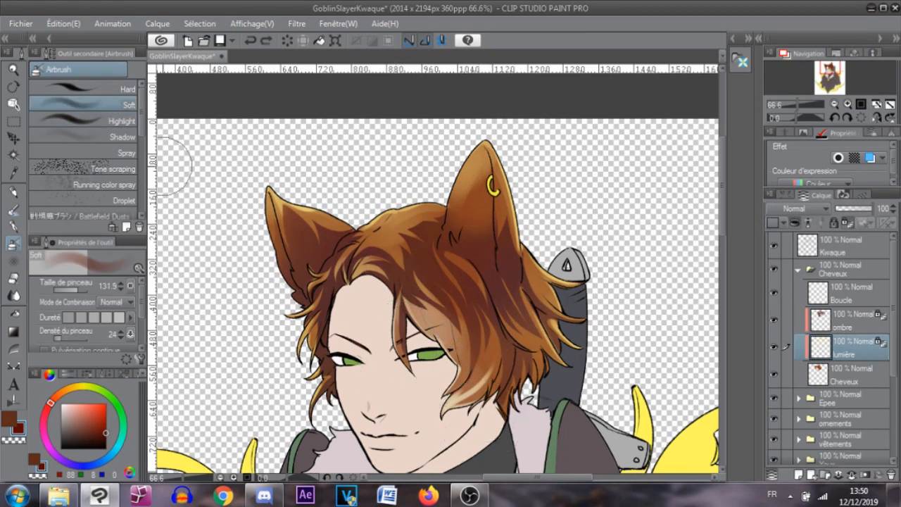
left_click_drag(83, 290, 81, 291)
left_click(105, 404)
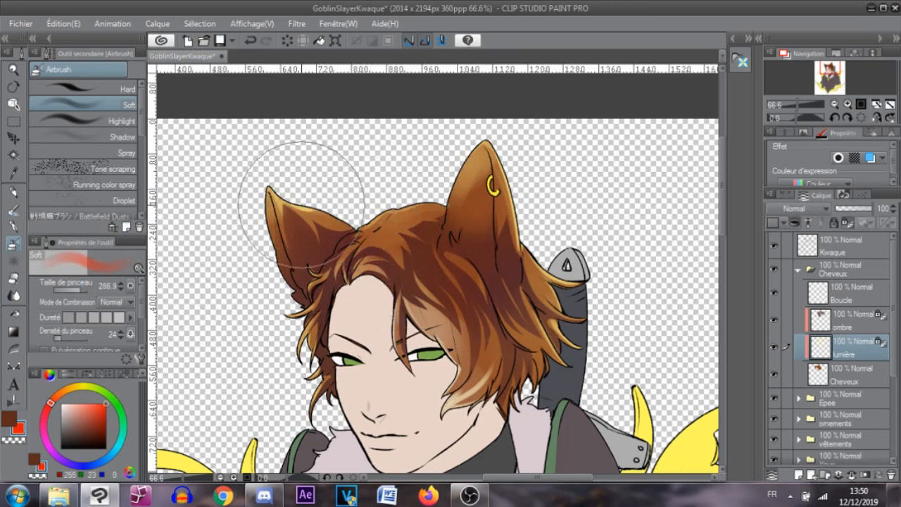
left_click_drag(84, 388, 109, 388)
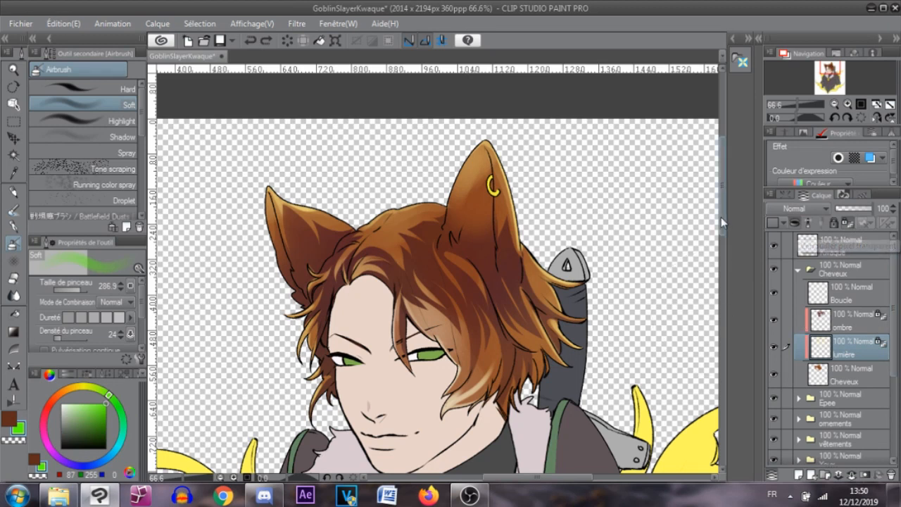
scroll(724, 205, "up", 1)
scroll(722, 210, "down", 2)
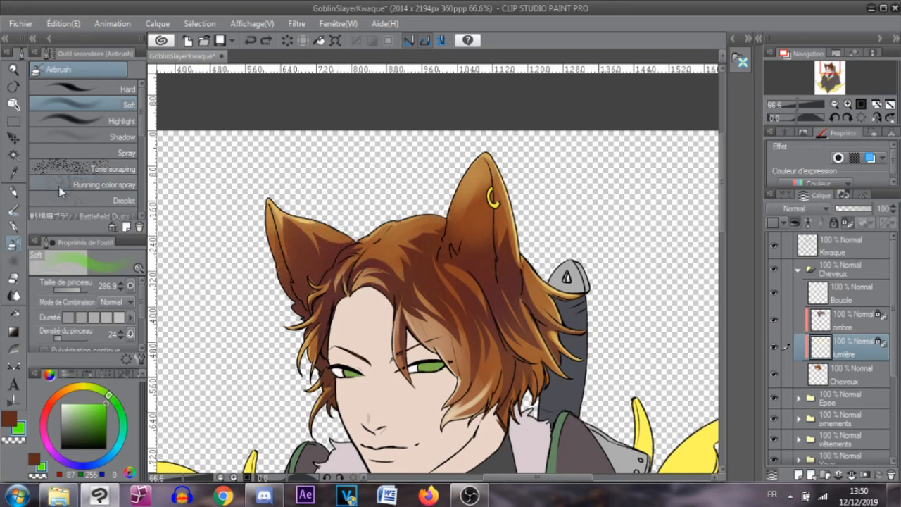
mouse_move(447, 196)
left_mouse_down()
mouse_move(280, 181)
mouse_move(490, 162)
mouse_move(335, 208)
left_mouse_up()
Change the colour to bright pink (255, 0, 165) and test Soft airbrush strokes across the crown, ear and side hair, undoing them
left_click_drag(57, 400, 43, 433)
left_click_drag(357, 205, 421, 204)
key("ctrl+z")
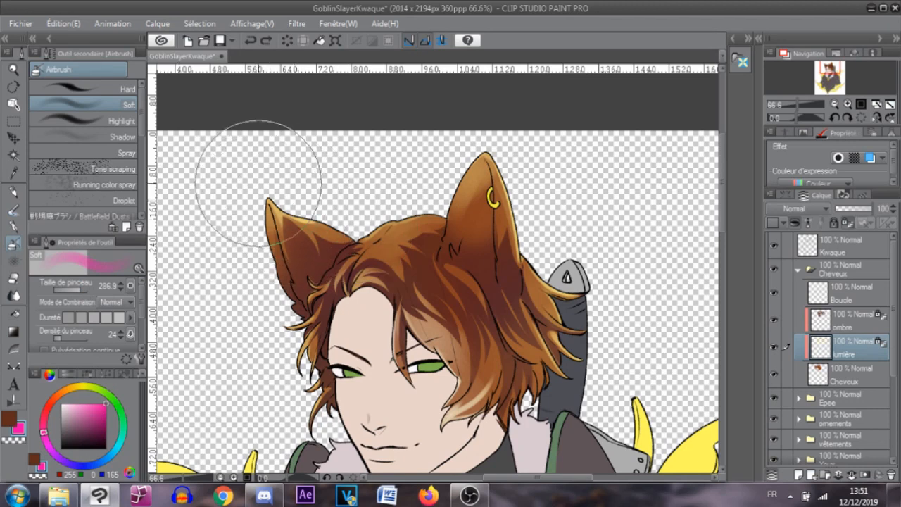
mouse_move(450, 162)
left_mouse_down()
mouse_move(594, 251)
mouse_move(613, 301)
left_mouse_up()
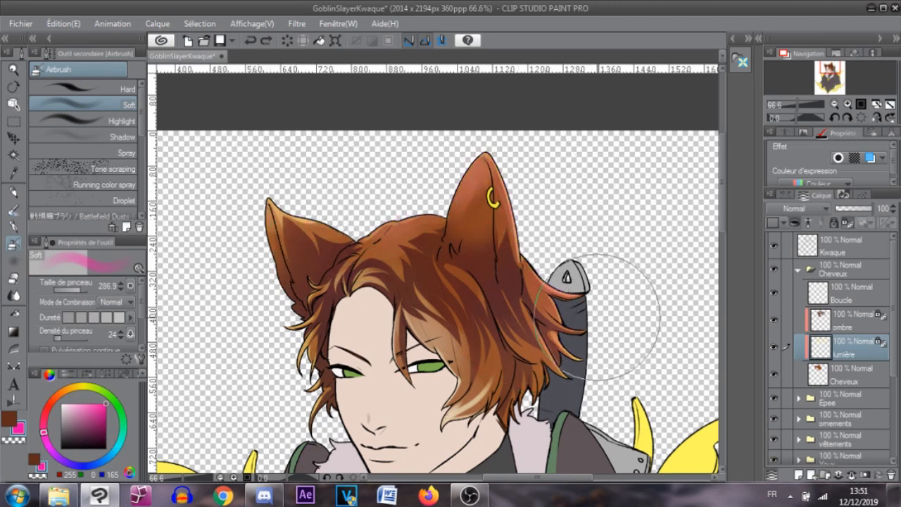
key("ctrl+z")
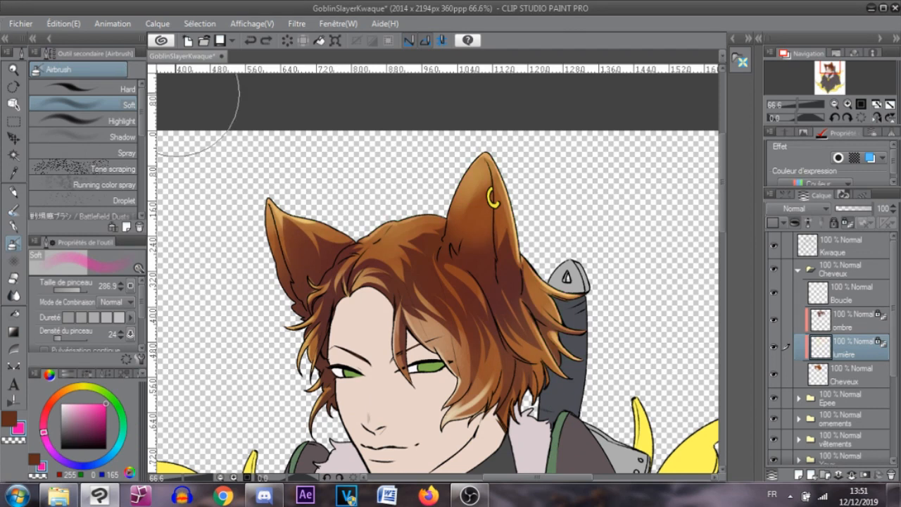
Try tinting the hair-tip highlights with cyan (0, 216, 255) and bright yellow (255, 248, 44) using the Soft airbrush, undoing the strokes
left_click(114, 454)
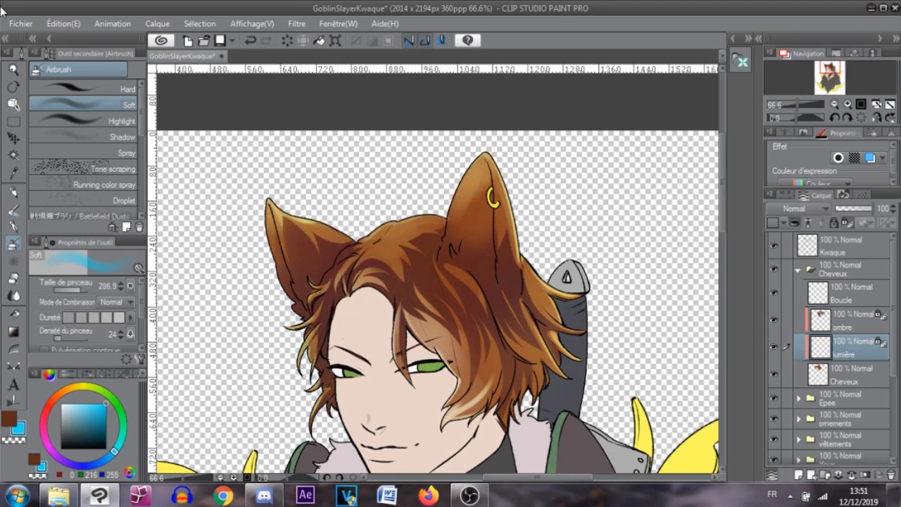
mouse_move(256, 327)
left_mouse_down()
mouse_move(266, 223)
mouse_move(326, 127)
mouse_move(291, 193)
left_mouse_up()
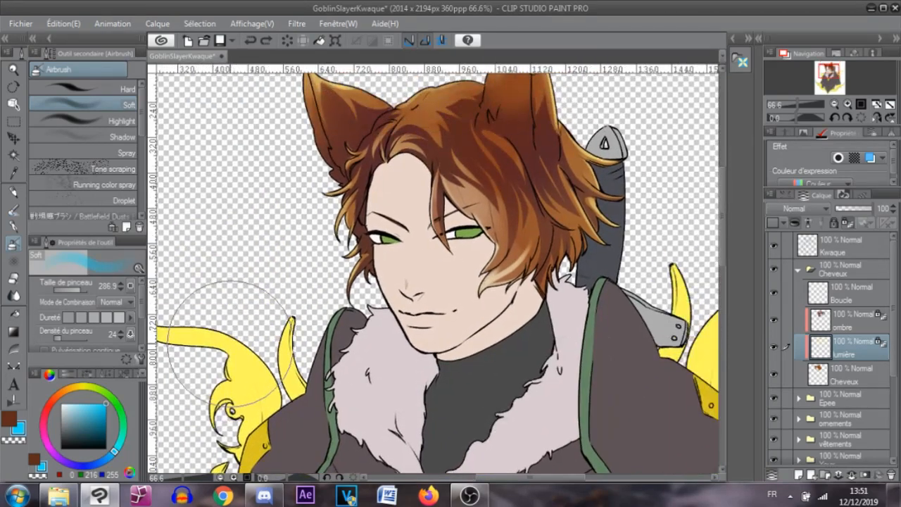
mouse_move(595, 245)
left_mouse_down()
mouse_move(501, 251)
mouse_move(597, 221)
left_mouse_up()
left_click_drag(428, 246, 414, 274)
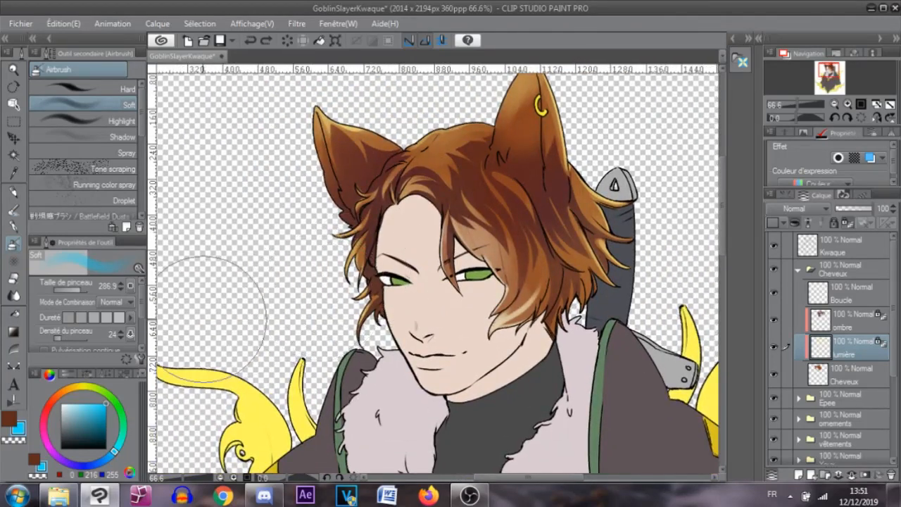
left_click(81, 386)
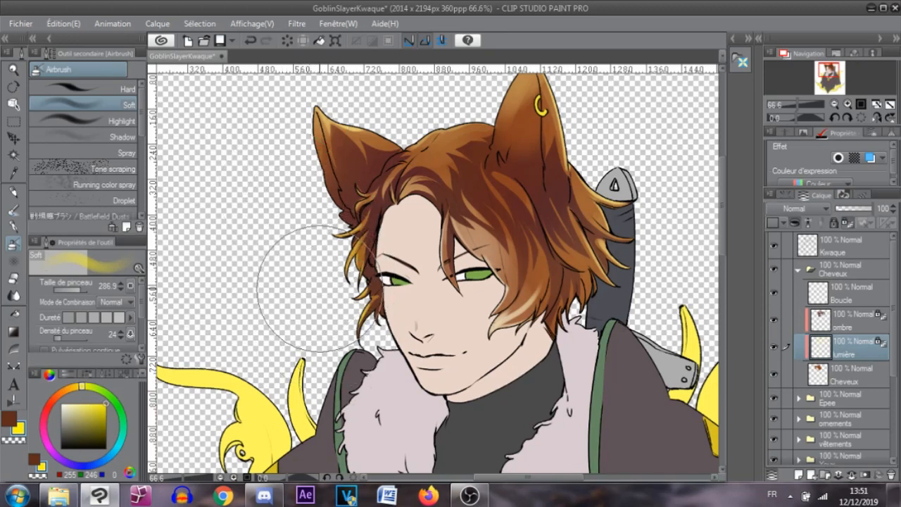
left_click_drag(275, 255, 302, 292)
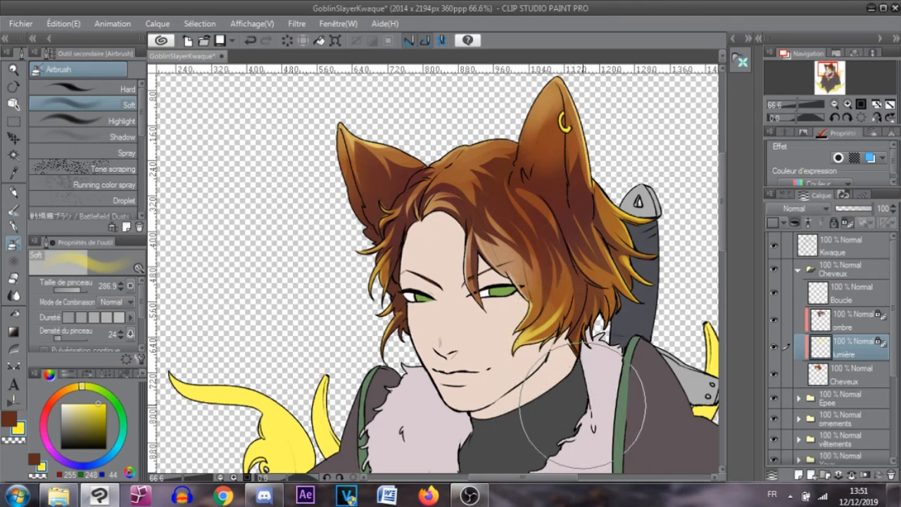
left_click(558, 357, "ctrl+shift")
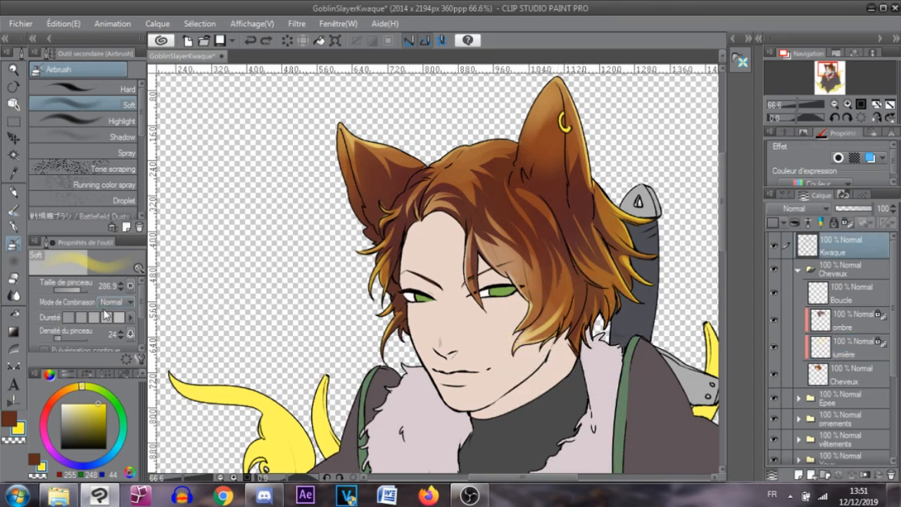
Change the Soft airbrush colour to orange-yellow (255, 202, 44) and test a stroke beside the hair, undoing it
left_click(10, 243)
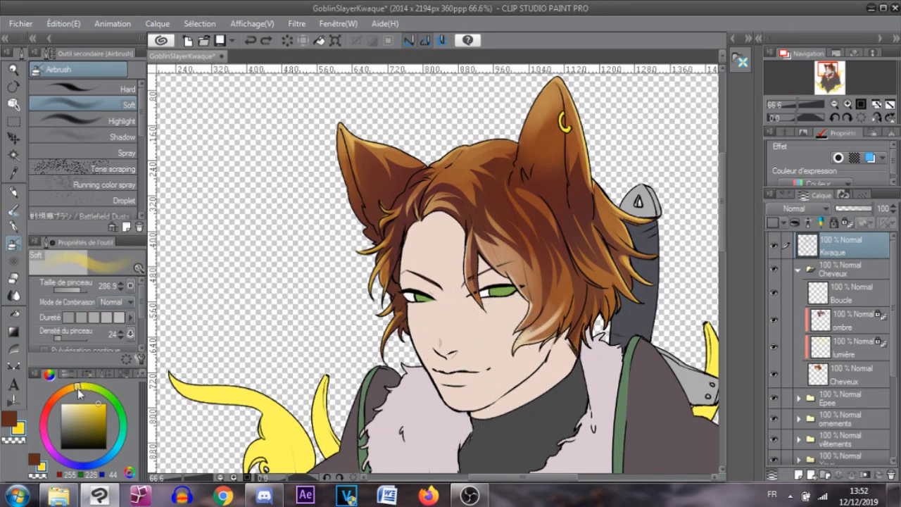
mouse_move(282, 291)
left_mouse_down()
mouse_move(302, 322)
mouse_move(321, 282)
mouse_move(319, 250)
left_mouse_up()
key("ctrl+z")
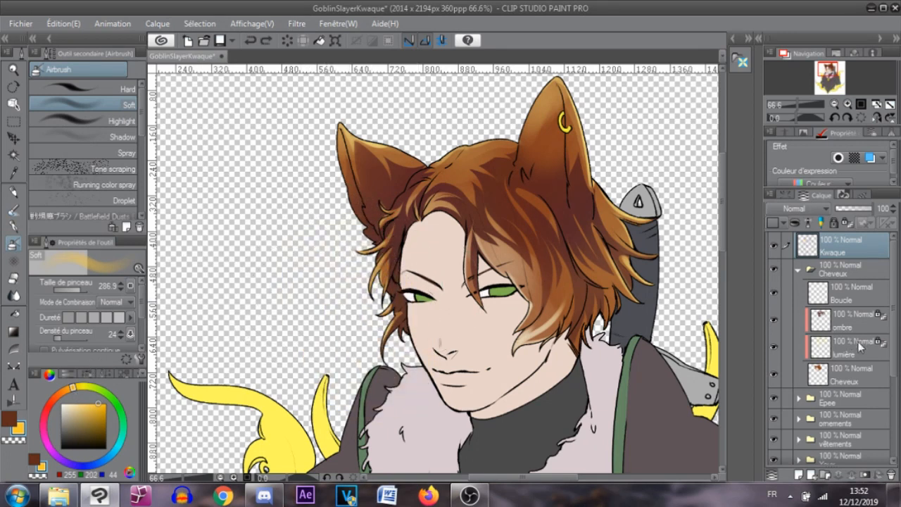
Select the lumière layer and tint the hair highlights yellow (255, 230, 44) with the Soft airbrush
left_click(856, 347)
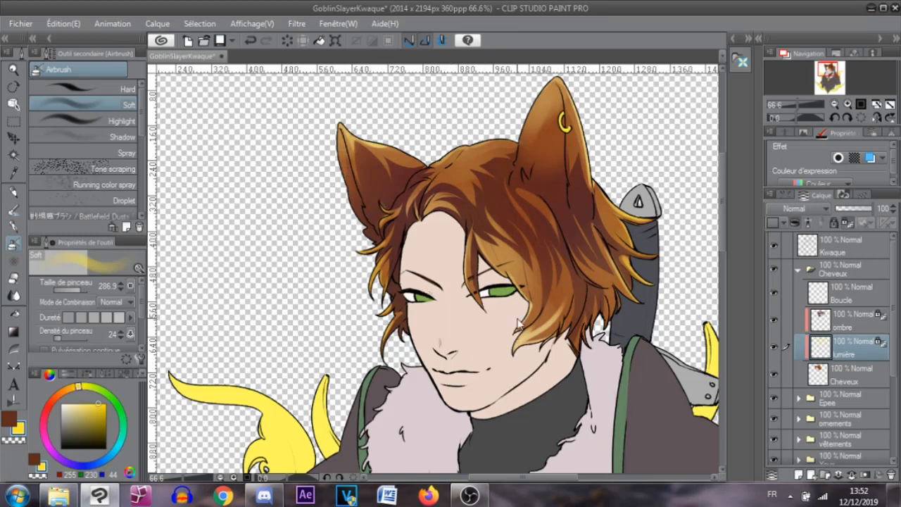
scroll(518, 322, "down", 4)
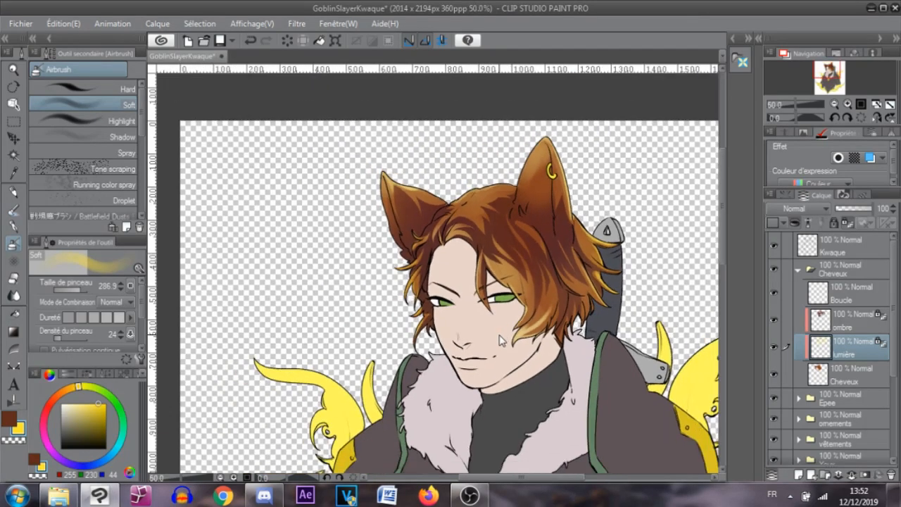
scroll(498, 340, "up", 2)
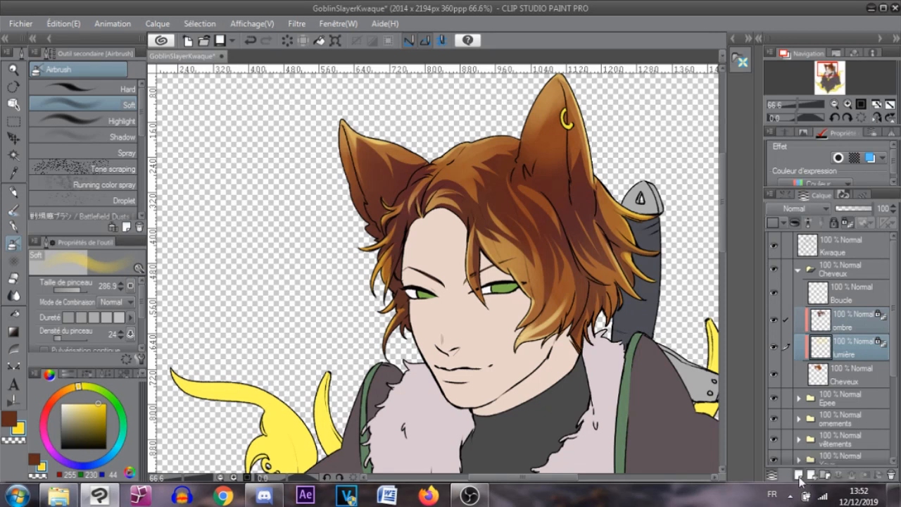
Add a new clipped layer directly above the ombre layer in the Cheveux folder
left_click(824, 475)
left_click_drag(835, 340, 834, 308)
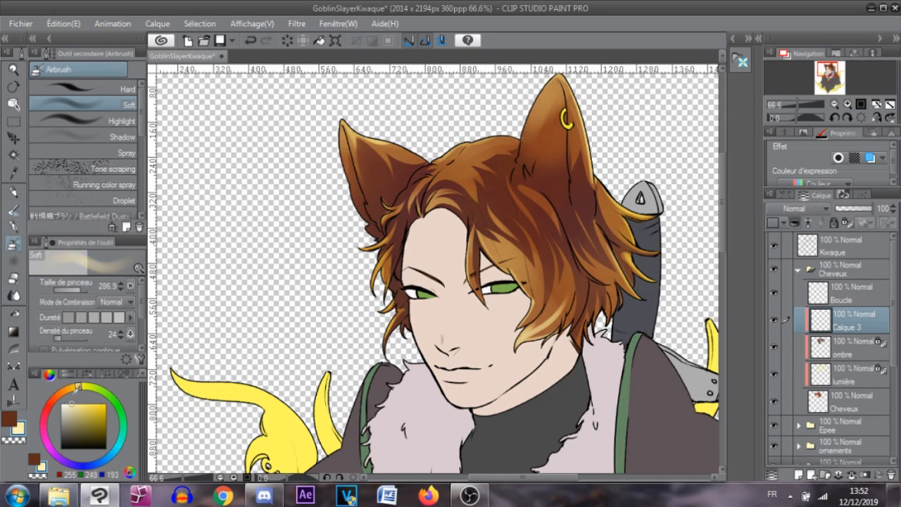
Try cream (255, 247, 189) highlight strands in the hair beside the eye with the Darker pencil at size 33.9
left_click(14, 191)
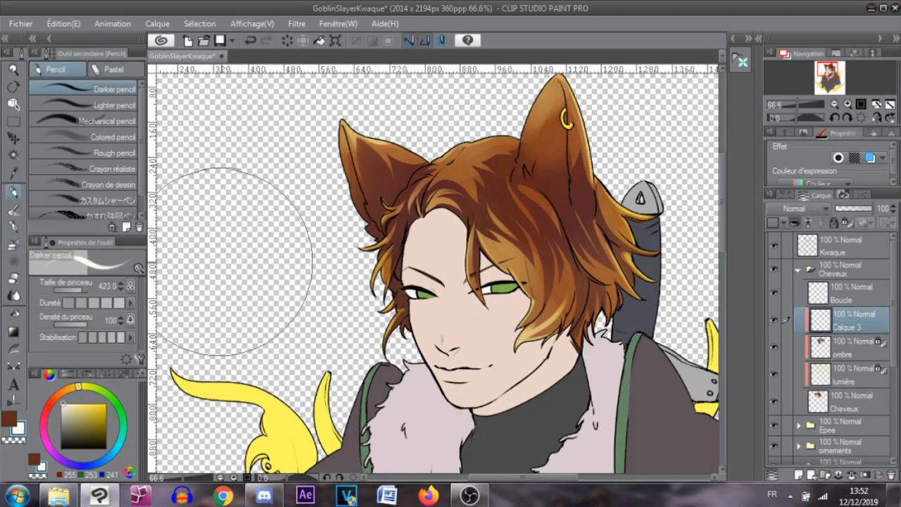
left_click_drag(82, 290, 76, 289)
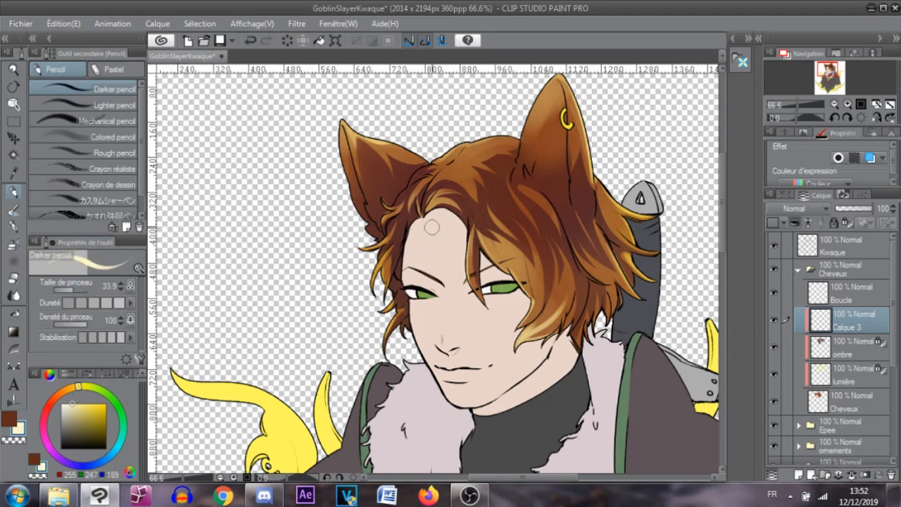
key("ctrl+z")
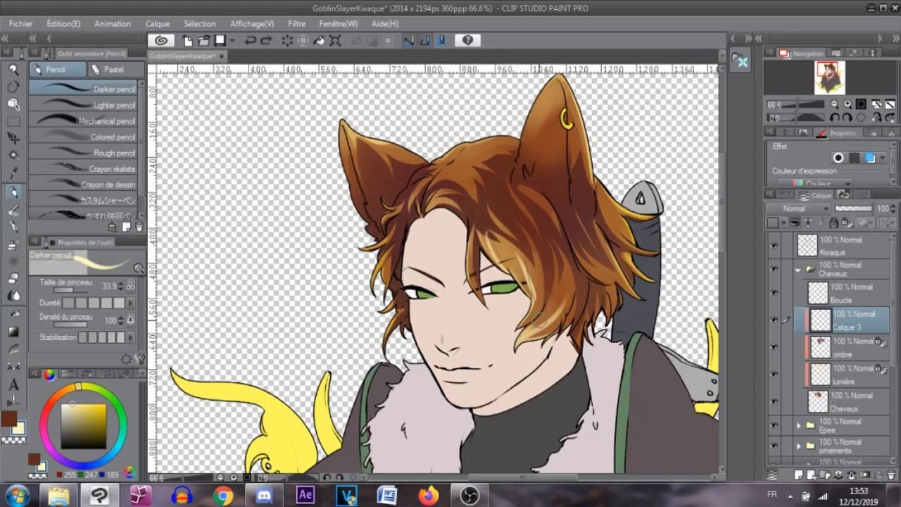
left_click_drag(519, 319, 528, 241)
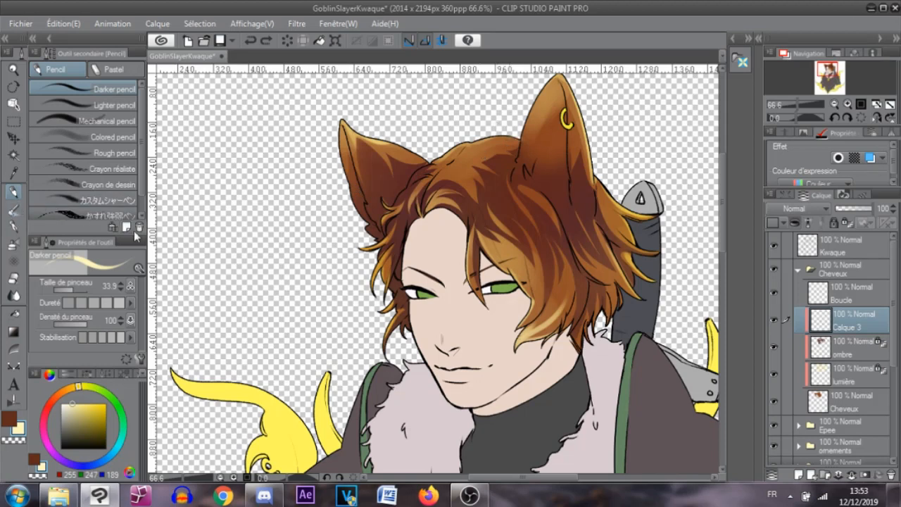
Set the colour to pale pinkish grey (215, 207, 210) and shade the inside of the earringed ear with the Soft airbrush at size 131.9
left_click(13, 226)
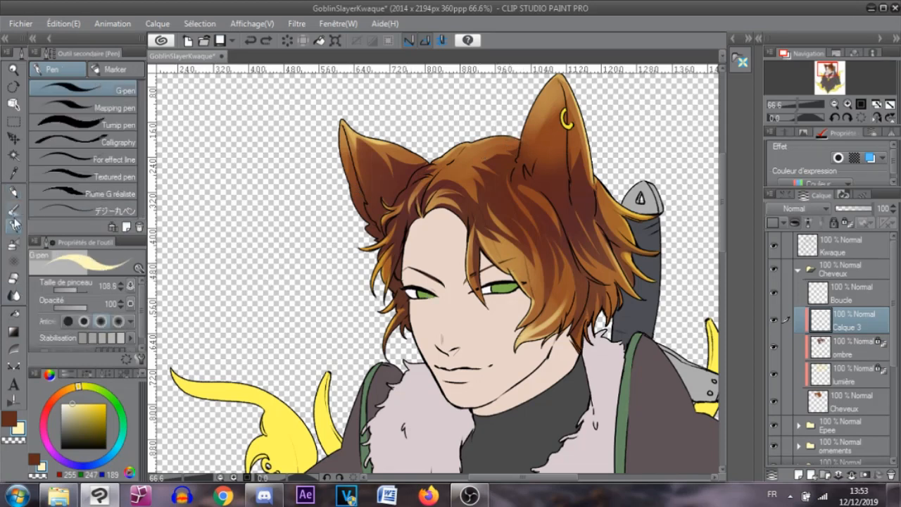
left_click(47, 409)
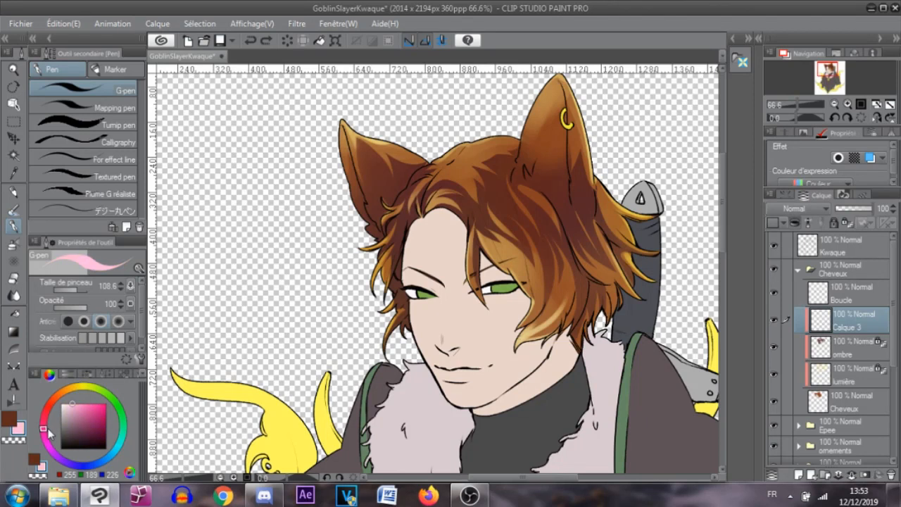
left_click(79, 406)
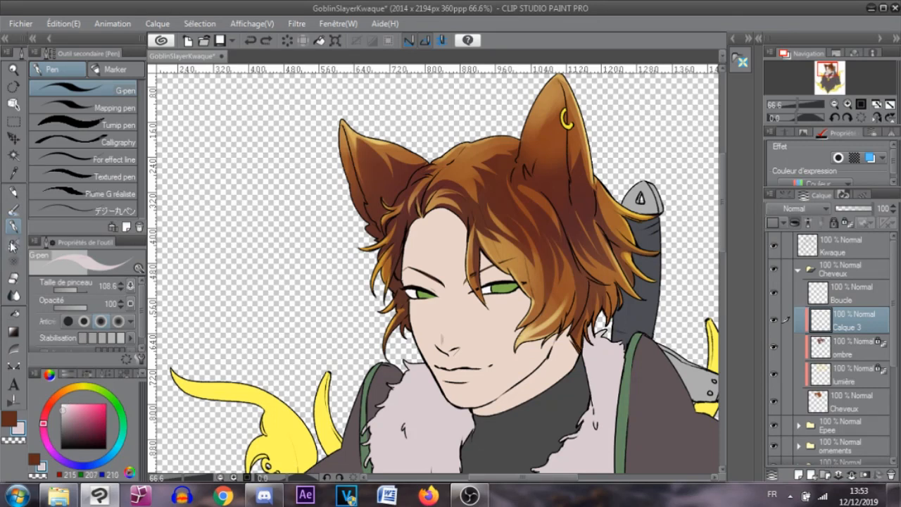
left_click(14, 211)
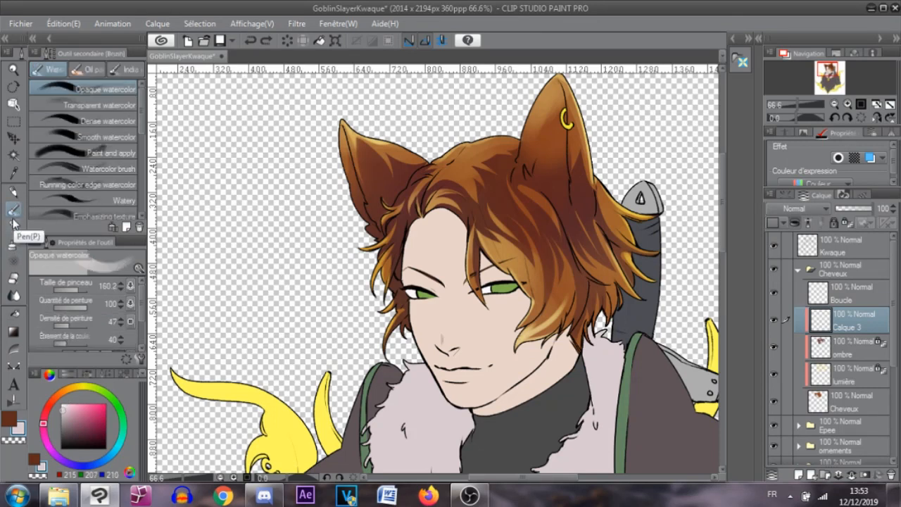
left_click(13, 243)
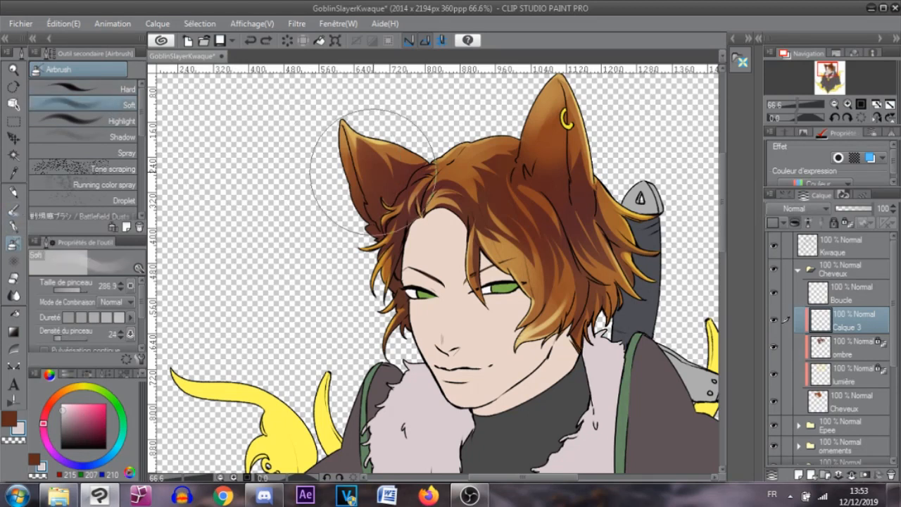
left_click_drag(74, 289, 77, 289)
mouse_move(530, 129)
left_mouse_down()
mouse_move(543, 142)
mouse_move(548, 126)
mouse_move(547, 154)
left_mouse_up()
key("ctrl+z")
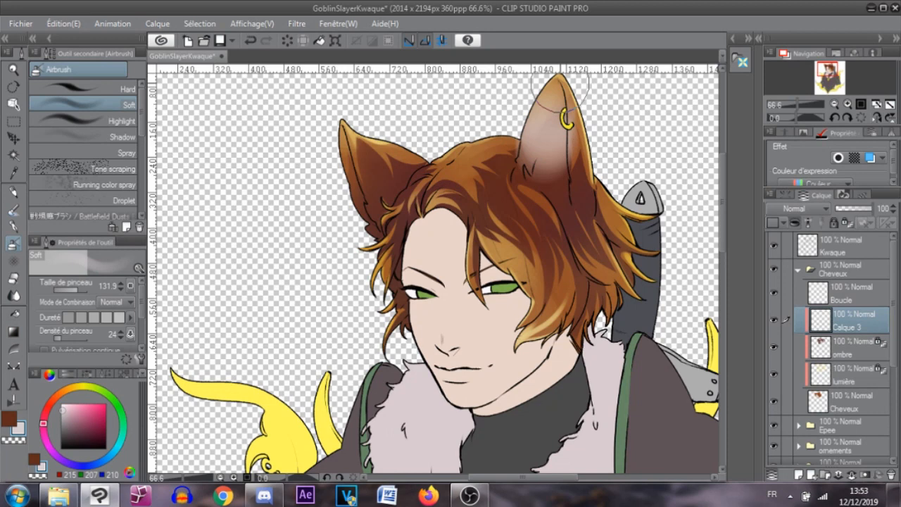
mouse_move(548, 159)
left_mouse_down()
mouse_move(538, 148)
mouse_move(510, 294)
left_mouse_up()
Change the colour to pink (219, 156, 183) and tint the inside of the earringed ear with the Soft airbrush at size 131.9
scroll(572, 123, "up", 2)
scroll(577, 260, "up", 2)
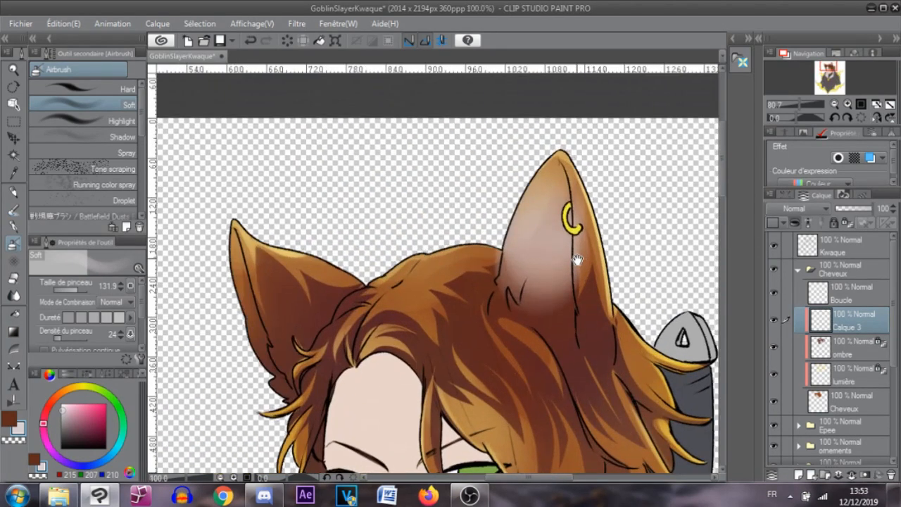
scroll(578, 260, "up", 1)
mouse_move(572, 249)
left_mouse_down()
mouse_move(556, 291)
mouse_move(543, 282)
mouse_move(546, 301)
mouse_move(528, 260)
left_mouse_up()
left_click(77, 407)
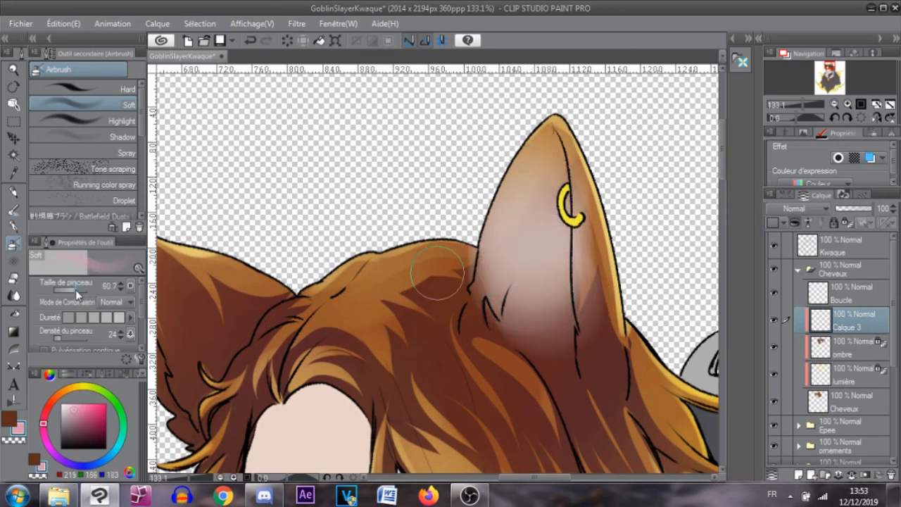
left_click(75, 289)
mouse_move(514, 254)
left_mouse_down()
mouse_move(536, 290)
mouse_move(574, 275)
left_mouse_up()
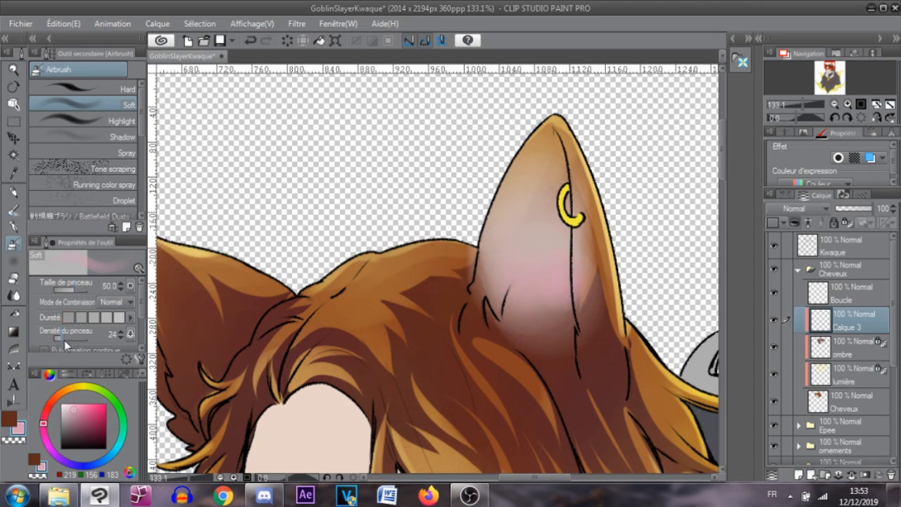
left_click_drag(74, 289, 77, 289)
key("ctrl+z")
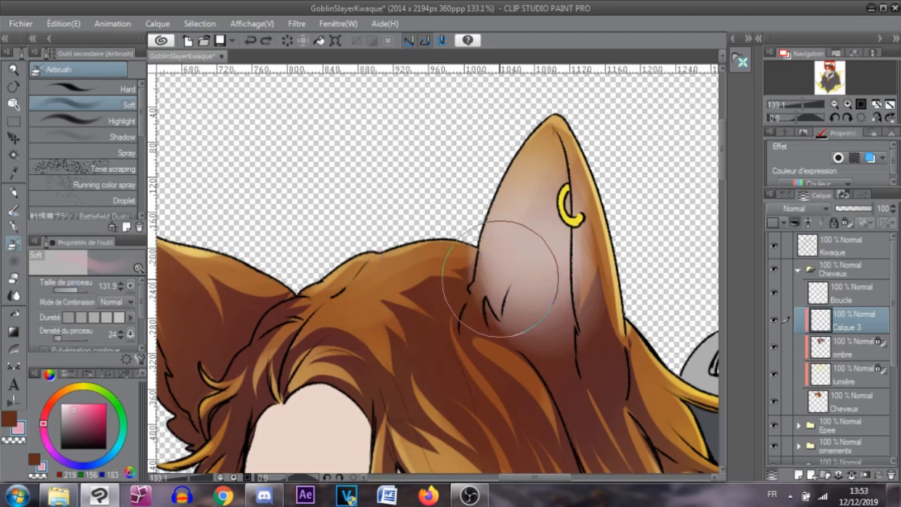
left_click_drag(522, 272, 535, 286)
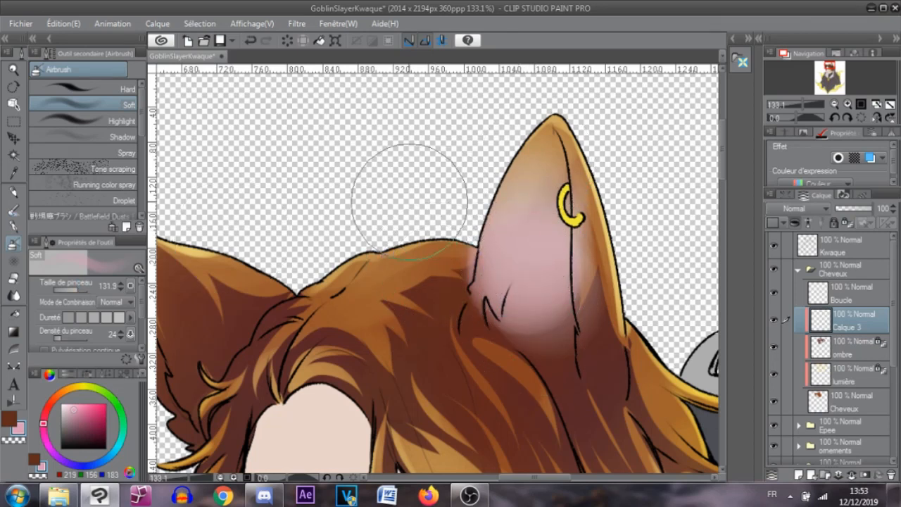
Erase the pink tint that spills onto the hair beside the ear with the Soft eraser at size 60.7
left_click(13, 280)
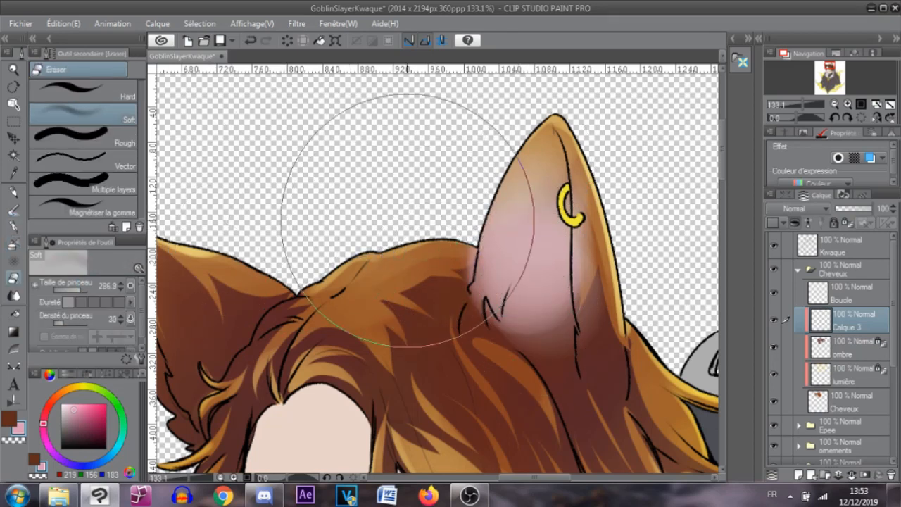
left_click(76, 290)
left_click_drag(76, 290, 73, 290)
left_click_drag(456, 268, 454, 310)
left_click_drag(457, 252, 458, 236)
Clean the pink tint off the ear's outer rim beyond the fold line with the Hard eraser at size 60.7
left_click(105, 87)
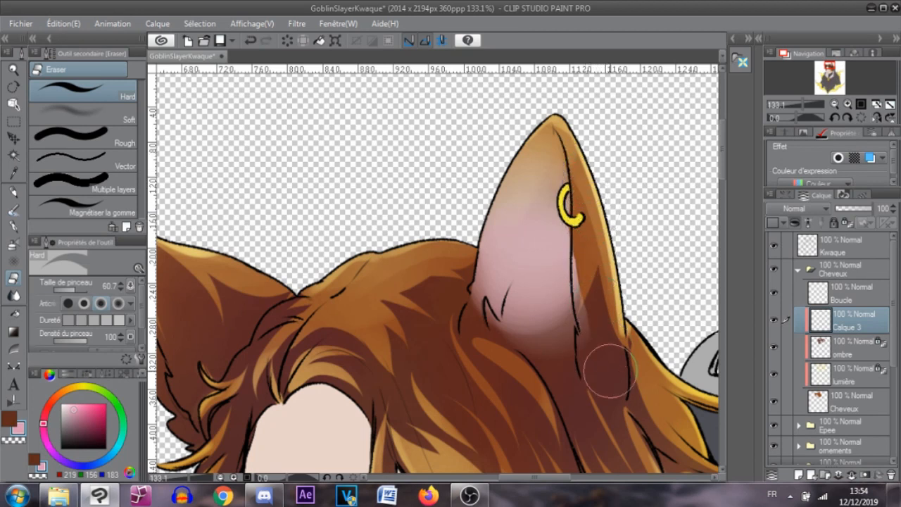
left_click_drag(593, 255, 606, 380)
key("ctrl+z")
left_click_drag(589, 235, 596, 312)
key("ctrl+z")
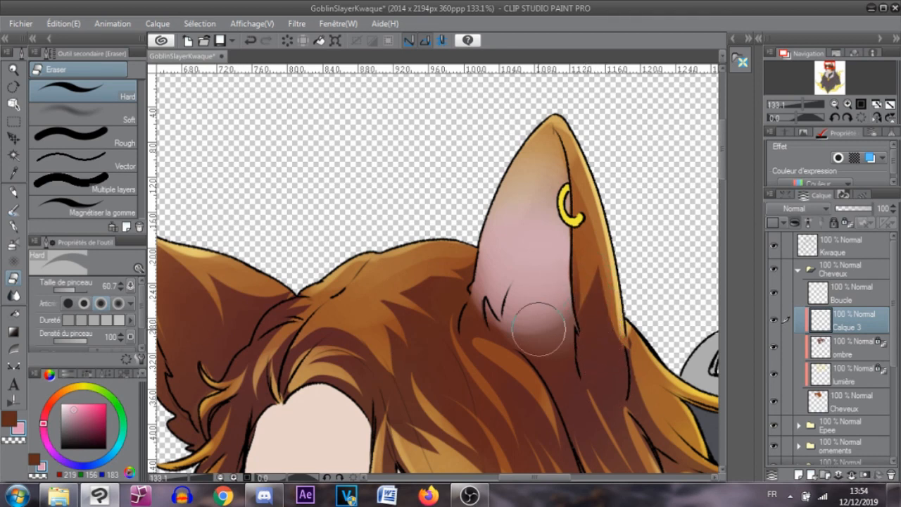
Fade the lower edge of the pink inner-ear tint with the Soft eraser at size 60.7
mouse_move(508, 339)
left_mouse_down()
mouse_move(540, 392)
mouse_move(526, 339)
mouse_move(546, 369)
mouse_move(538, 315)
mouse_move(549, 347)
left_mouse_up()
key("ctrl+z")
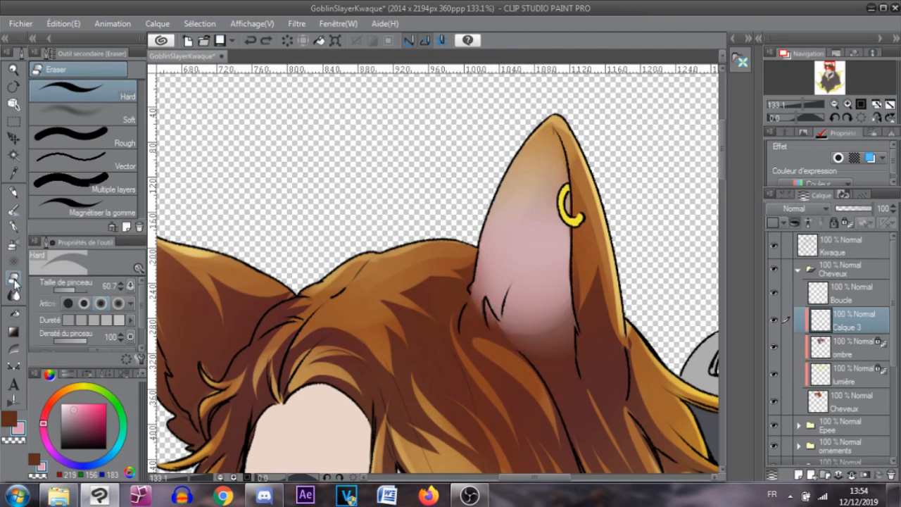
left_click(92, 115)
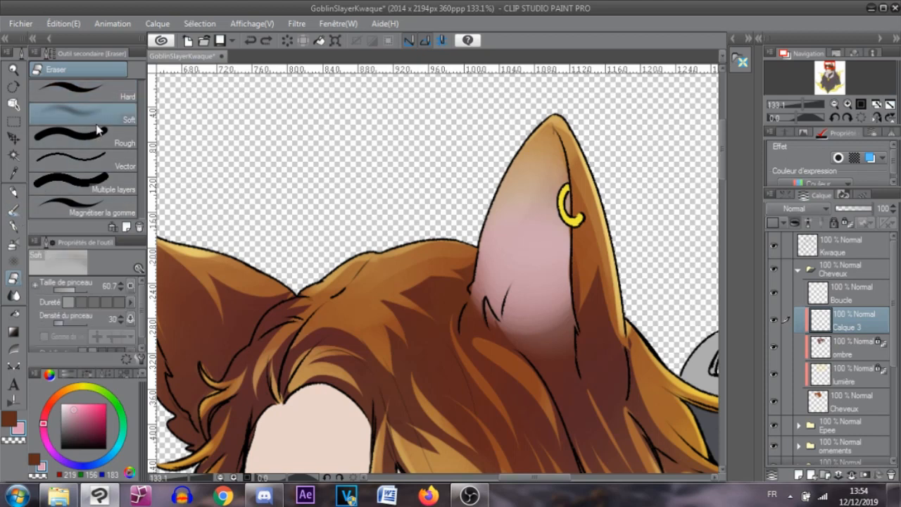
mouse_move(510, 310)
left_mouse_down()
mouse_move(493, 352)
mouse_move(528, 331)
mouse_move(562, 344)
mouse_move(486, 318)
mouse_move(558, 381)
left_mouse_up()
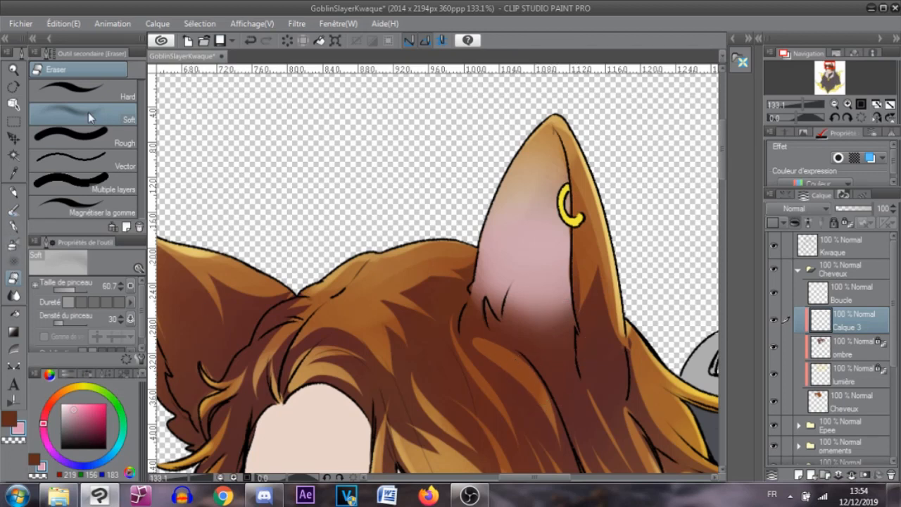
Trim the base of the pink ear tint with the Hard eraser and carve a first fur tuft beside the drawn hair lines
left_click(77, 90)
mouse_move(538, 334)
left_mouse_down()
mouse_move(516, 332)
mouse_move(505, 313)
mouse_move(536, 354)
mouse_move(564, 345)
left_mouse_up()
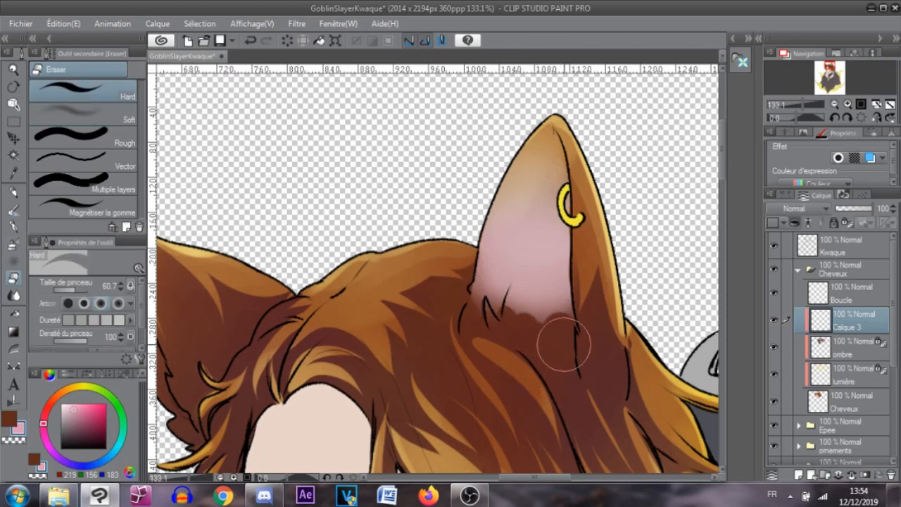
left_click_drag(498, 312, 487, 300)
key("ctrl+z")
mouse_move(515, 334)
left_mouse_down()
mouse_move(497, 298)
mouse_move(481, 301)
mouse_move(526, 327)
mouse_move(517, 288)
mouse_move(528, 360)
left_mouse_up()
key("ctrl+z")
mouse_move(511, 282)
left_mouse_down()
mouse_move(535, 323)
mouse_move(531, 288)
mouse_move(533, 343)
left_mouse_up()
mouse_move(543, 302)
left_mouse_down()
mouse_move(552, 342)
mouse_move(560, 343)
mouse_move(560, 322)
left_mouse_up()
key("ctrl+z")
key("ctrl+z")
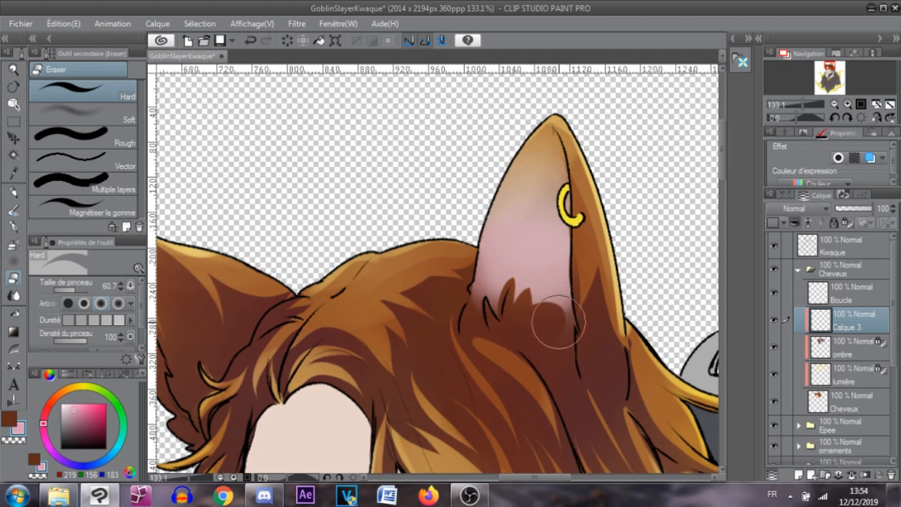
Carve more fur tufts along the base of the pink tint toward the fold line, undoing unwanted eraser strokes
key("ctrl+z")
left_click_drag(543, 283, 538, 316)
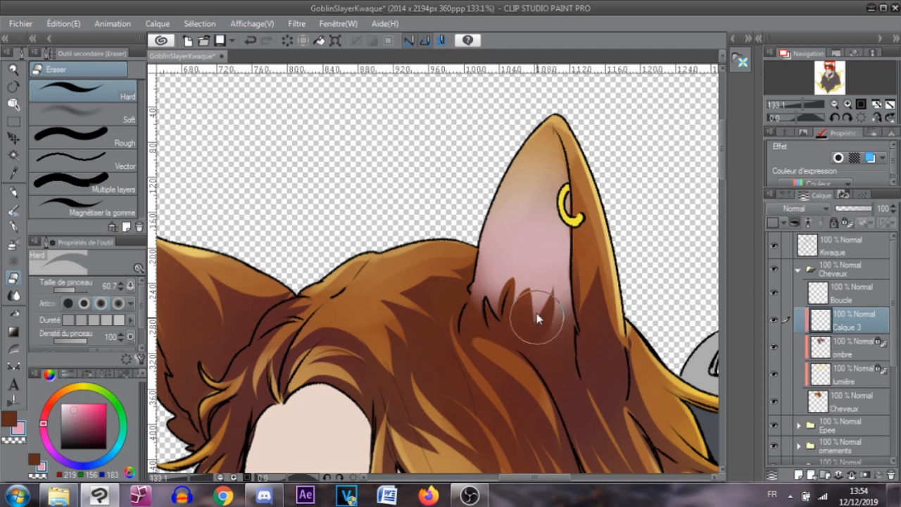
key("ctrl+z")
left_click_drag(529, 281, 520, 306)
key("ctrl+z")
left_click_drag(545, 271, 536, 320)
key("ctrl+z")
left_click_drag(536, 287, 518, 324)
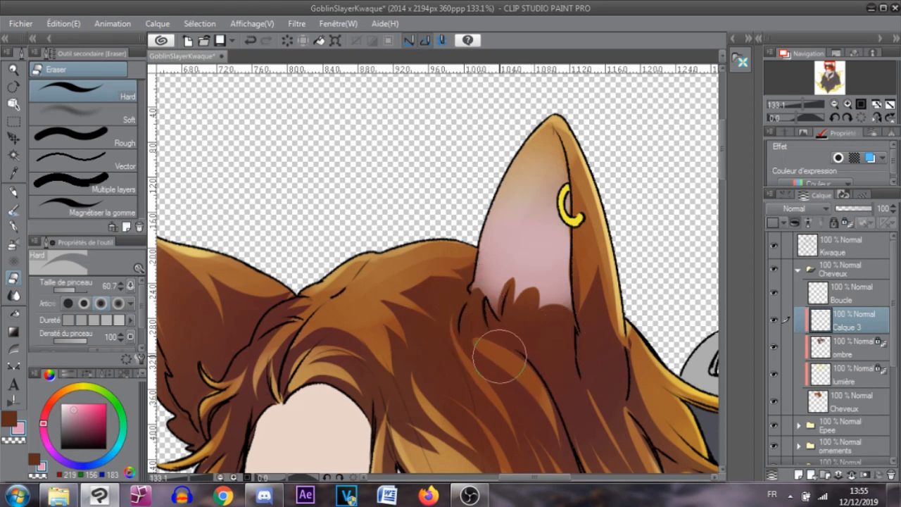
key("ctrl+z")
left_click_drag(494, 304, 496, 325)
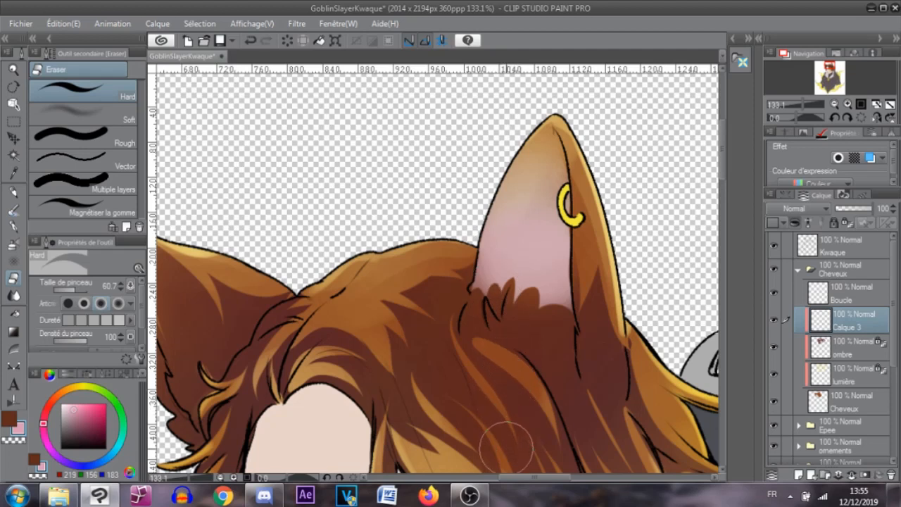
scroll(507, 447, "down", 5)
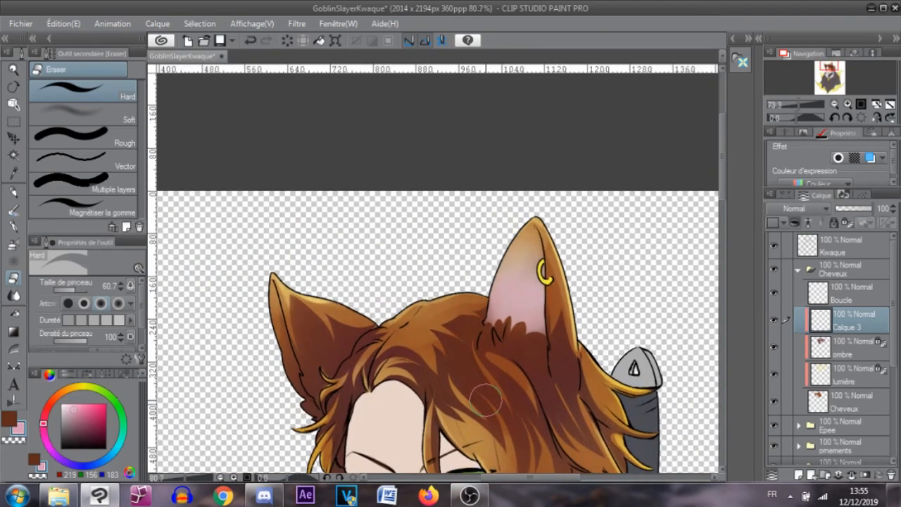
scroll(486, 400, "up", 1)
key("ctrl+z")
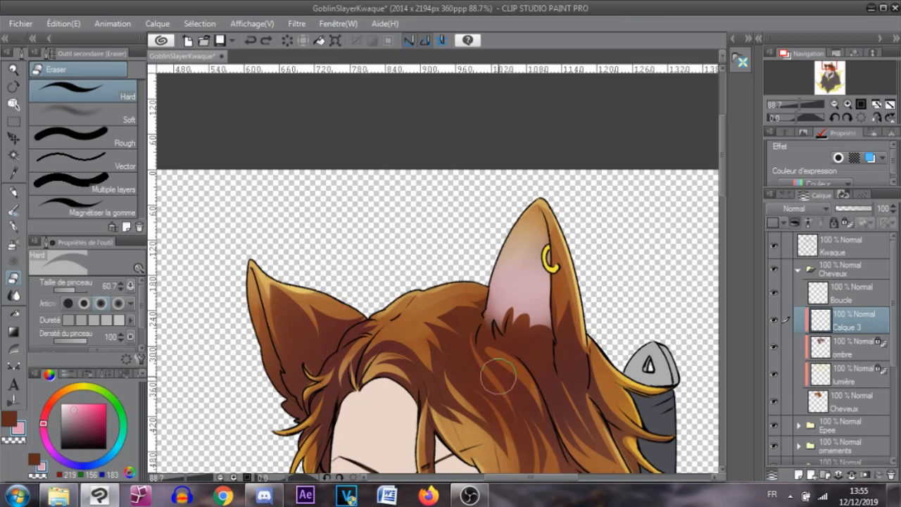
Paint the pink inner tint inside the smaller ear, from tip to base, with the Opaque watercolor brush at size 89.5
scroll(499, 378, "down", 2)
scroll(493, 377, "down", 2)
left_click_drag(442, 261, 431, 317)
scroll(433, 309, "up", 2)
scroll(368, 316, "up", 1)
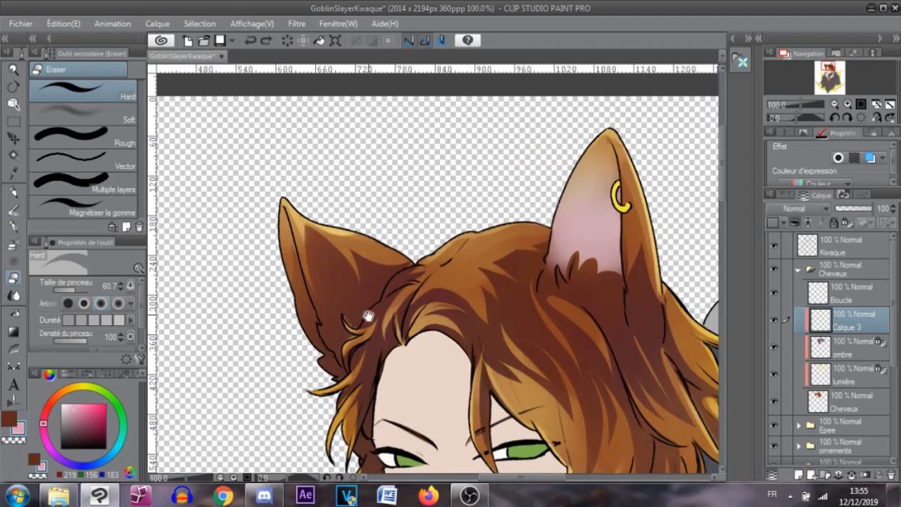
left_click_drag(368, 315, 372, 341)
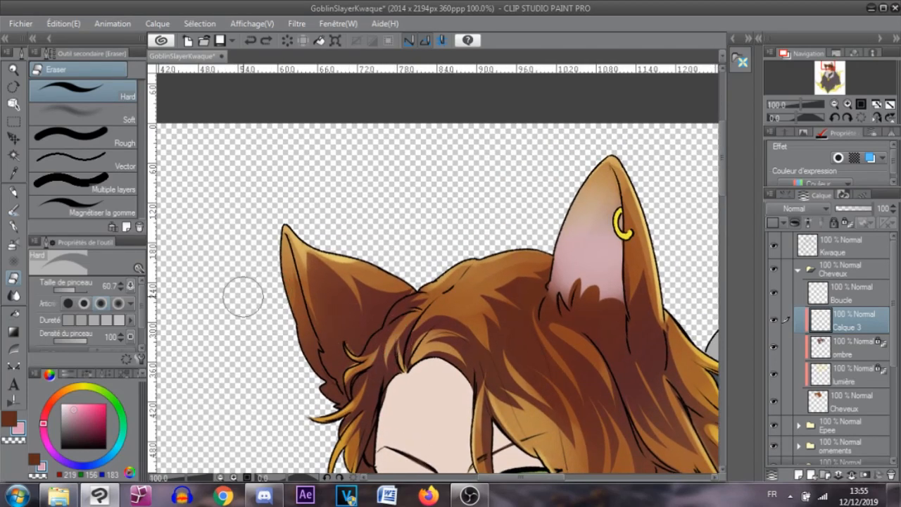
left_click(13, 211)
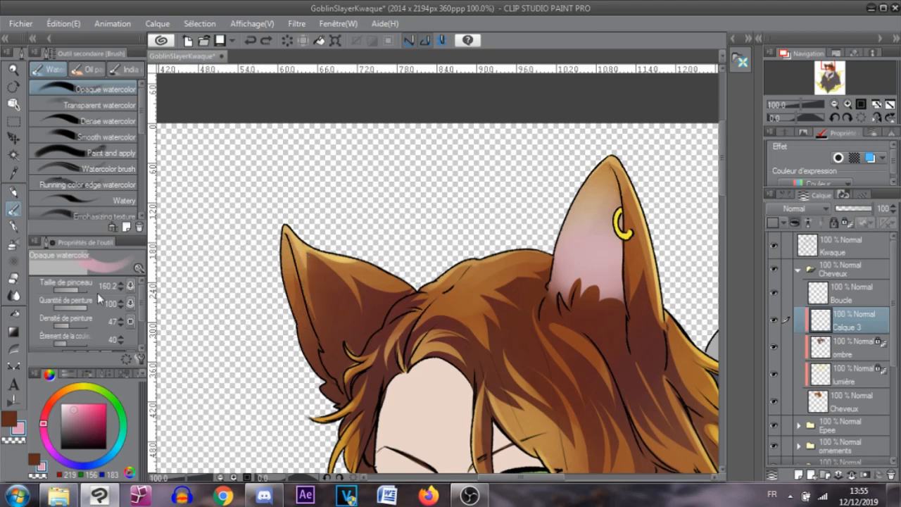
mouse_move(262, 251)
left_mouse_down()
mouse_move(291, 311)
mouse_move(273, 252)
mouse_move(277, 292)
mouse_move(293, 334)
mouse_move(276, 262)
mouse_move(299, 343)
mouse_move(274, 259)
mouse_move(291, 321)
left_mouse_up()
key("ctrl+z")
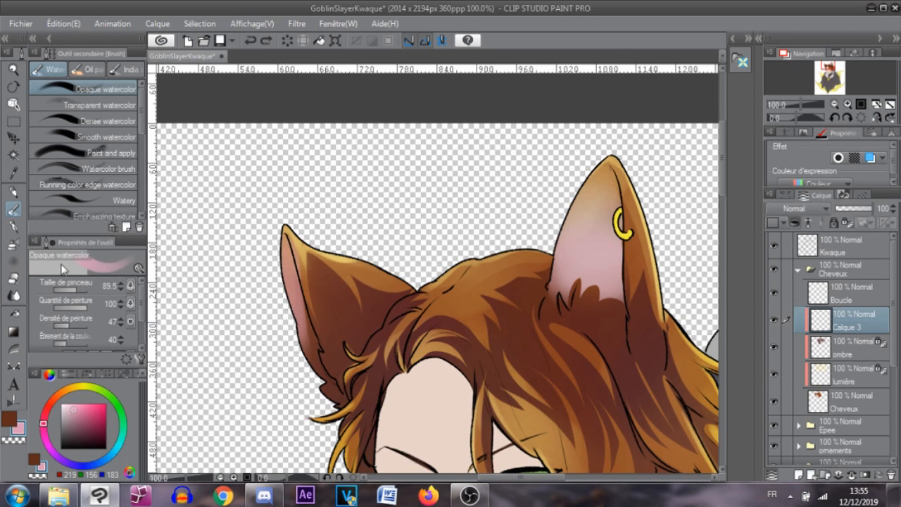
left_click_drag(261, 322, 297, 370)
mouse_move(289, 318)
left_mouse_down()
mouse_move(287, 336)
mouse_move(281, 273)
mouse_move(303, 367)
mouse_move(291, 322)
mouse_move(302, 367)
mouse_move(272, 318)
mouse_move(288, 328)
left_mouse_up()
mouse_move(247, 298)
left_mouse_down()
mouse_move(295, 335)
mouse_move(291, 319)
mouse_move(306, 362)
mouse_move(270, 308)
left_mouse_up()
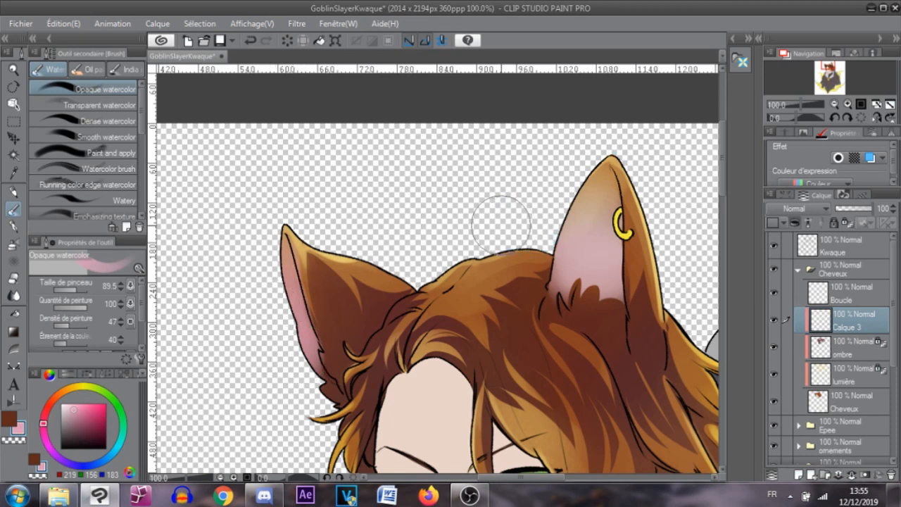
Trim the pink tint along the outer edge of the ear with the earring using the Rough eraser at size 41.1
left_click(13, 279)
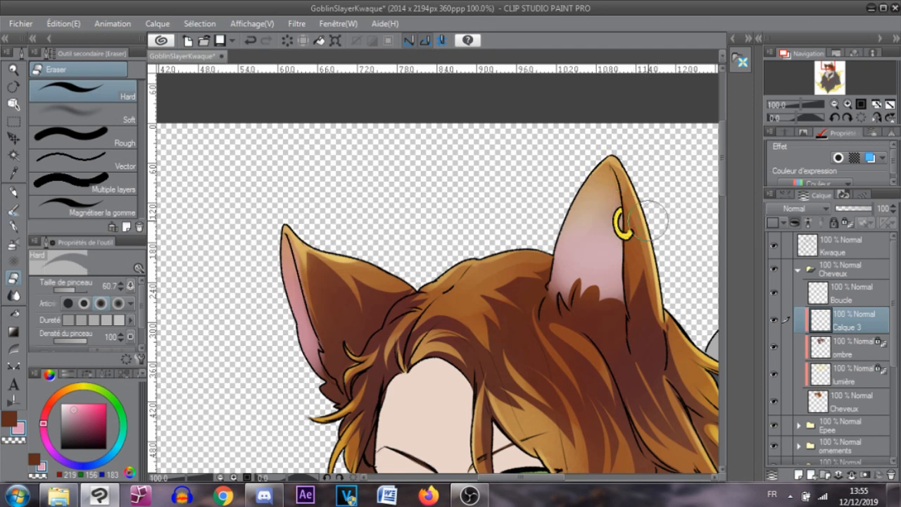
scroll(598, 237, "up", 3)
left_click_drag(608, 202, 545, 236)
scroll(551, 226, "up", 1)
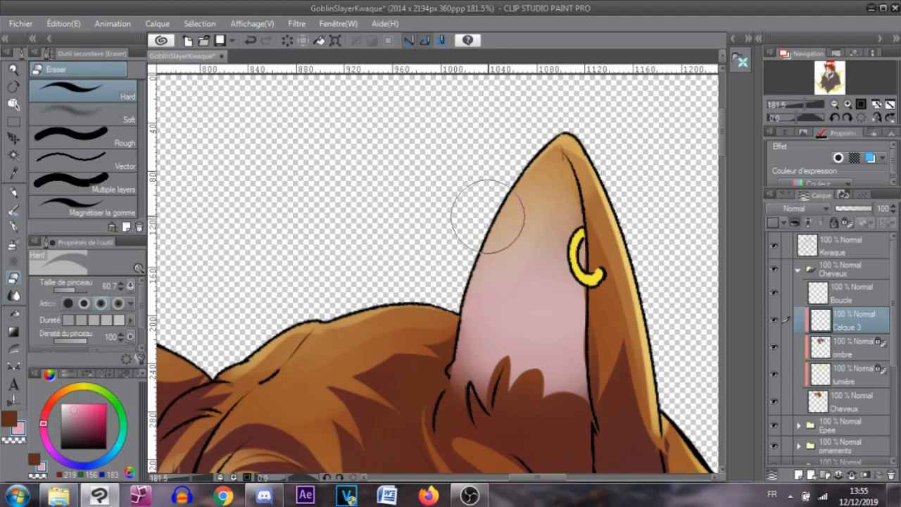
left_click(14, 206)
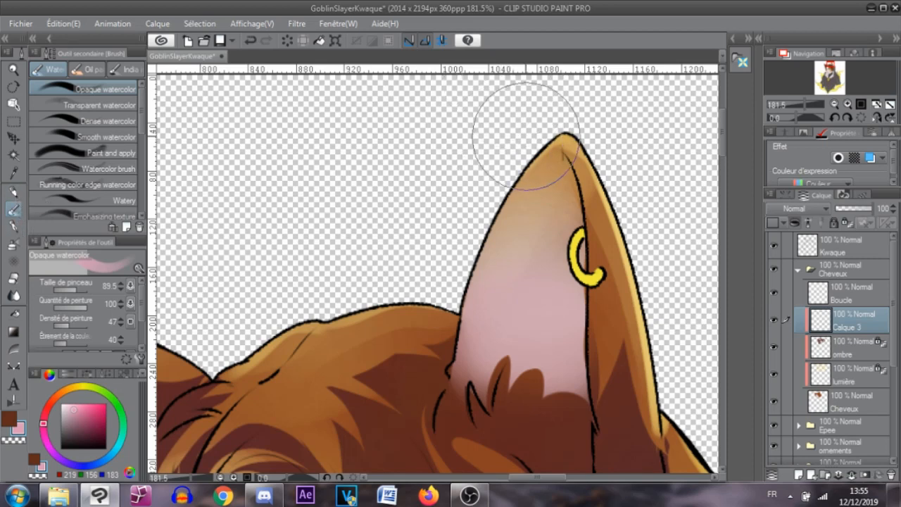
left_click(14, 280)
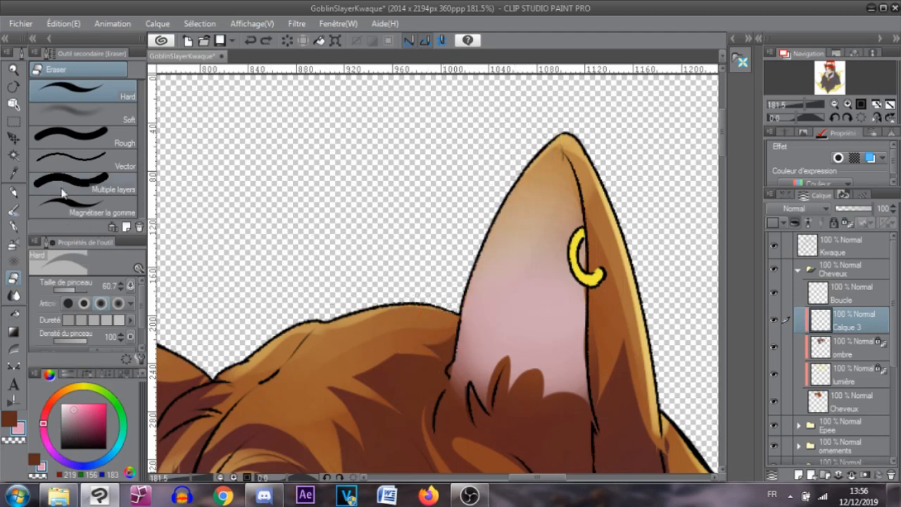
left_click(131, 131)
left_click_drag(77, 288, 75, 290)
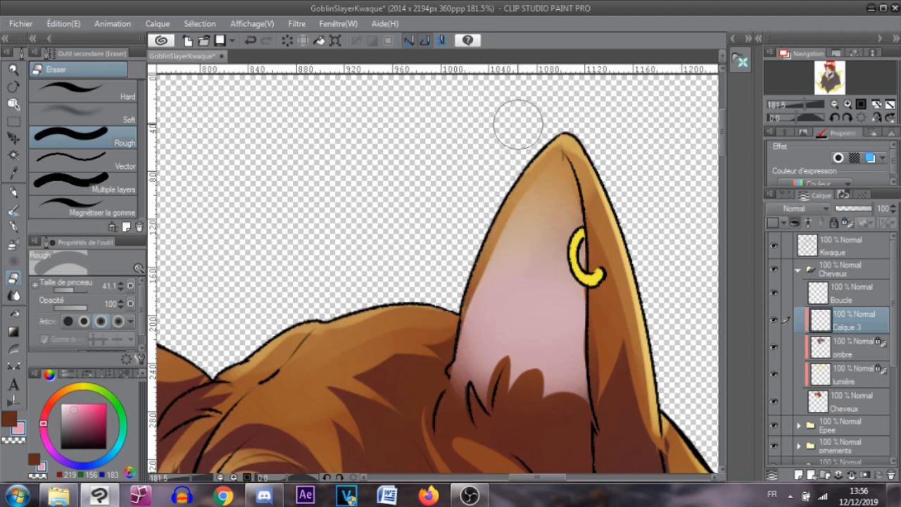
mouse_move(502, 216)
left_mouse_down()
mouse_move(479, 215)
mouse_move(526, 137)
mouse_move(484, 206)
mouse_move(441, 358)
left_mouse_up()
key("ctrl+z")
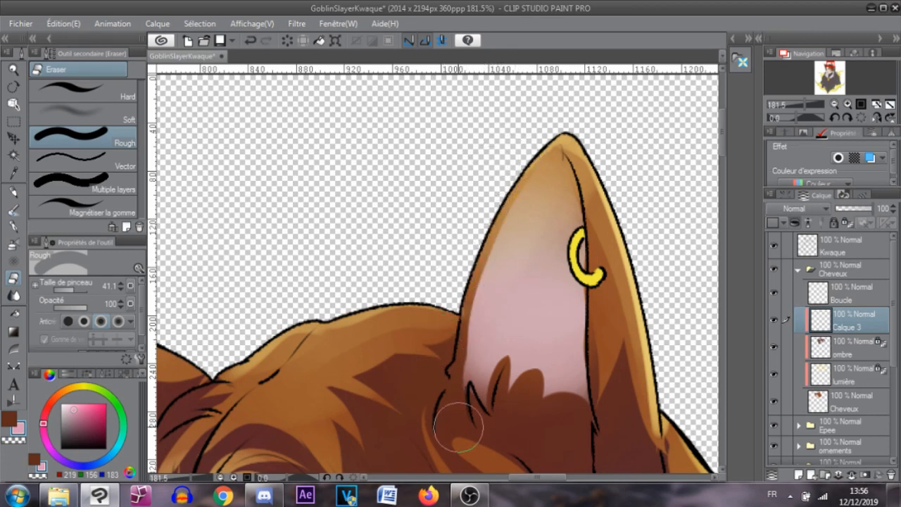
Erase the pink overspill beyond the smaller ear's fold line with the Rough eraser at size 15.6
scroll(330, 371, "down", 5)
scroll(289, 364, "up", 10)
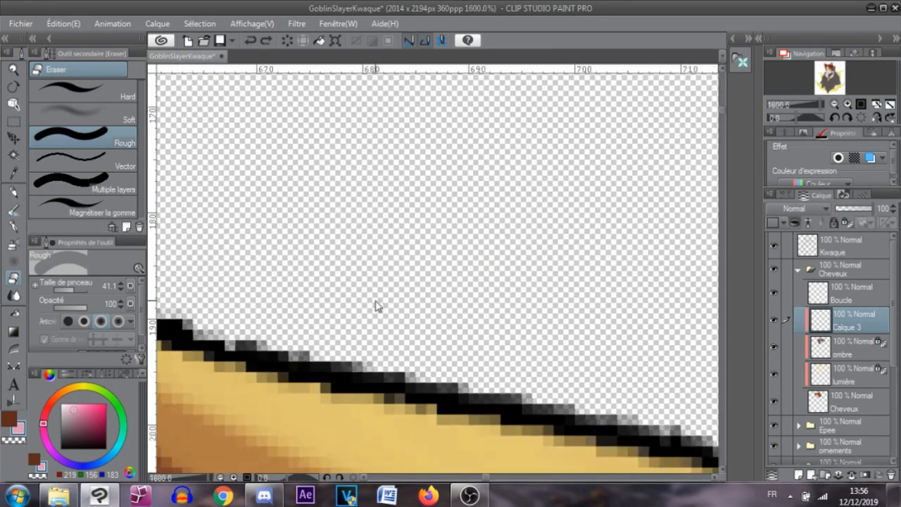
scroll(376, 306, "down", 8)
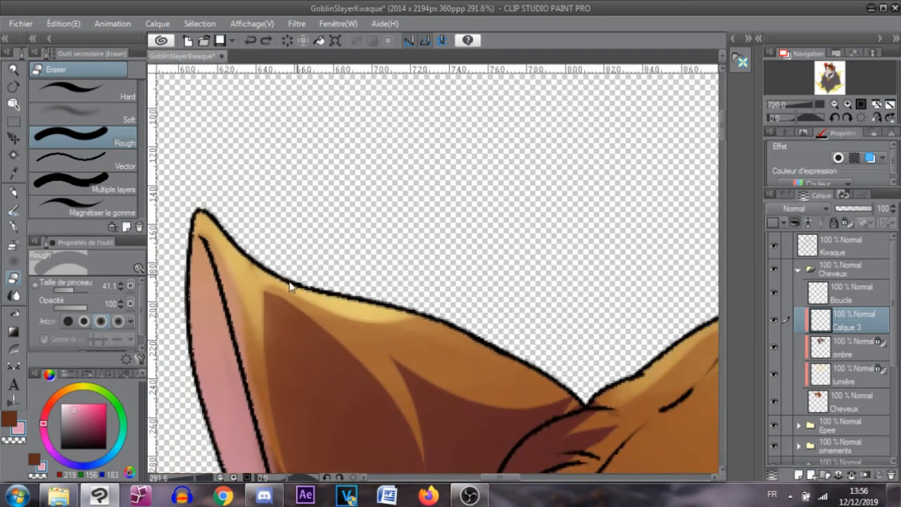
scroll(292, 298, "down", 1)
scroll(347, 238, "up", 5)
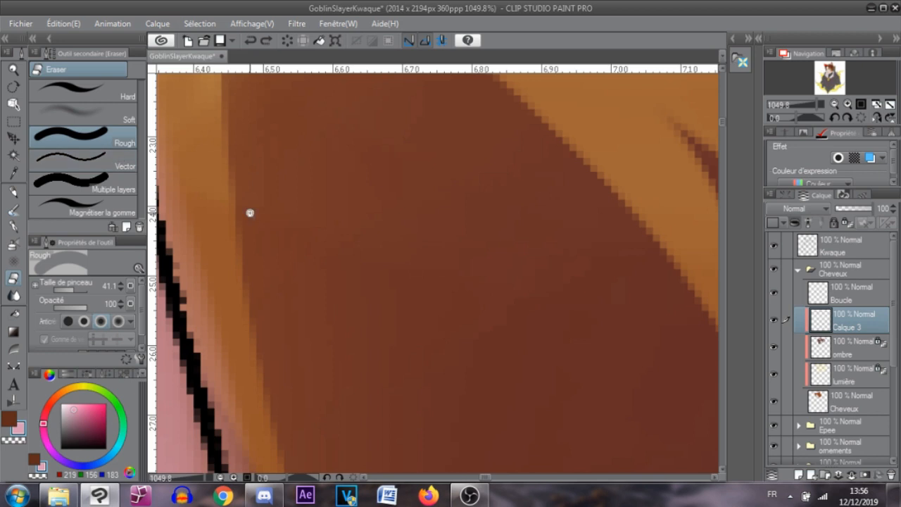
scroll(250, 213, "down", 4)
scroll(244, 220, "down", 3)
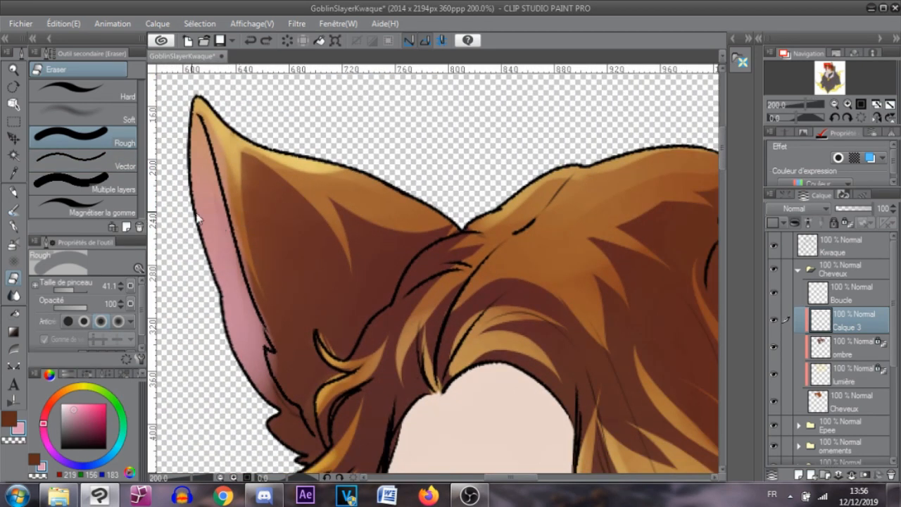
left_click(14, 86)
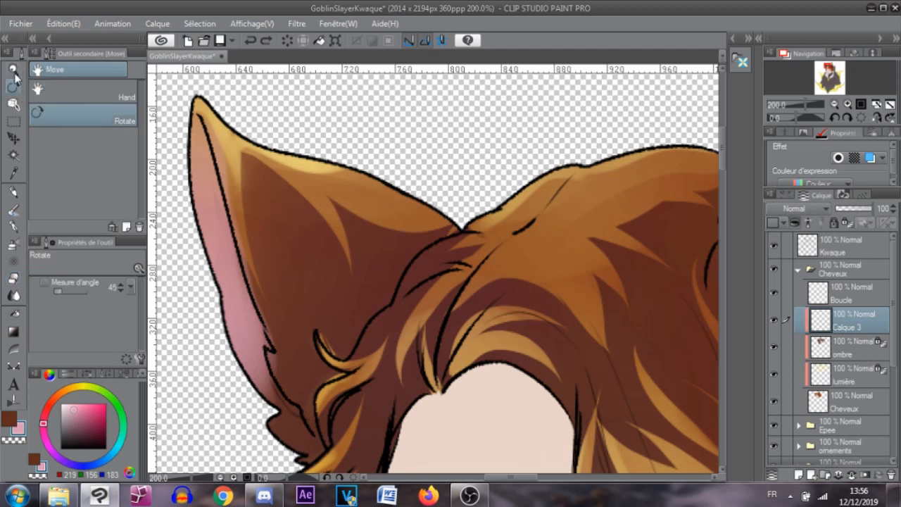
left_click(55, 99)
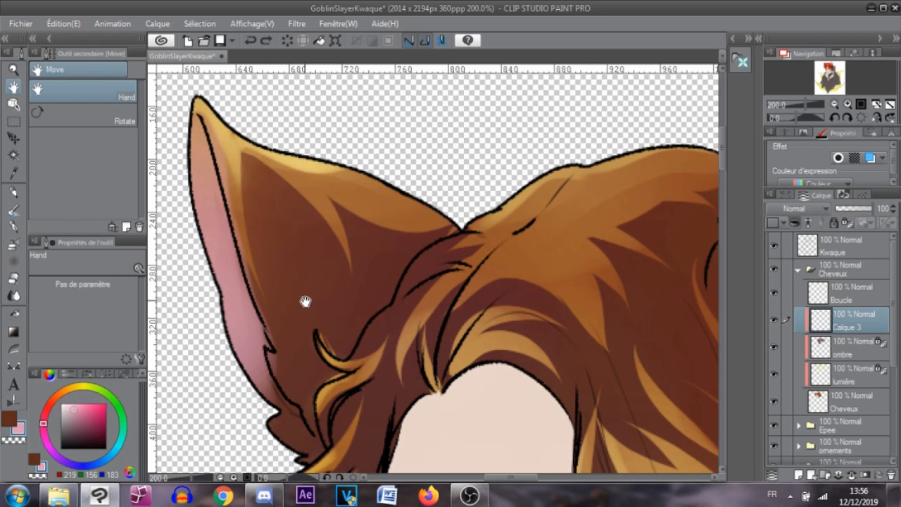
left_click_drag(241, 316, 396, 314)
scroll(377, 177, "up", 3)
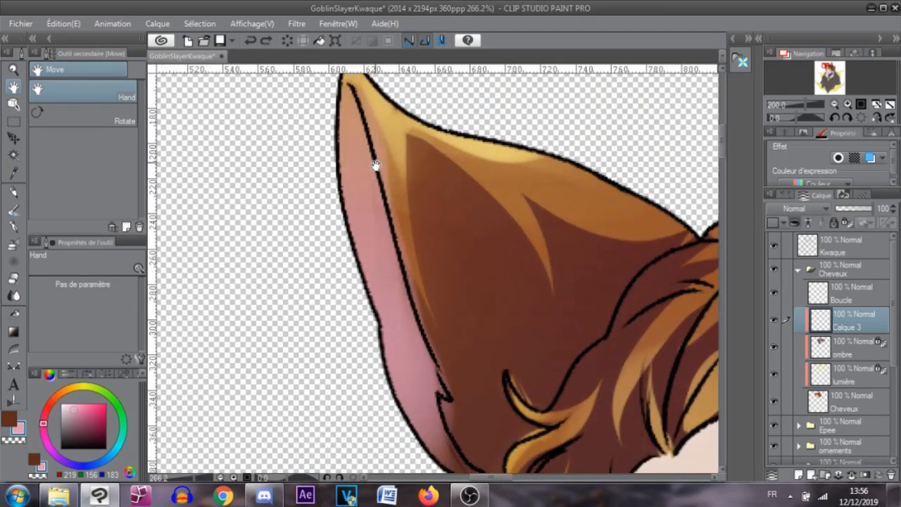
left_click_drag(403, 172, 408, 237)
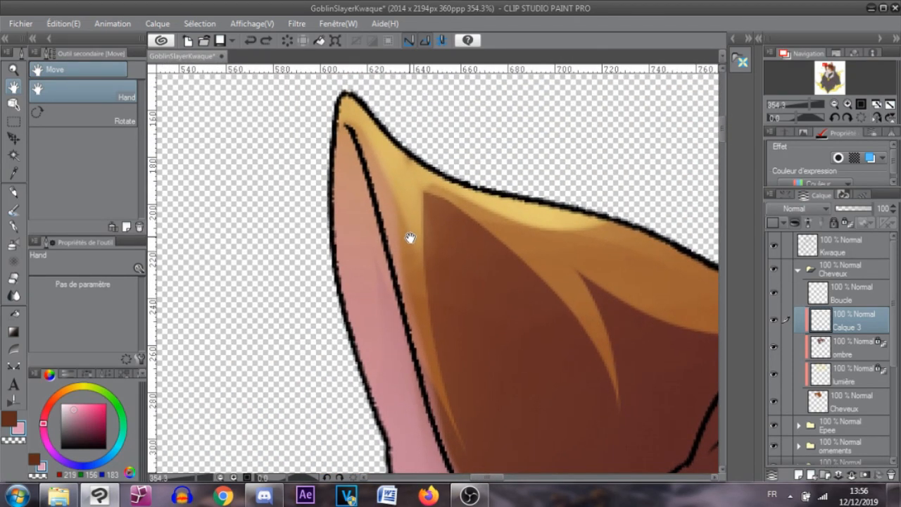
left_click(13, 279)
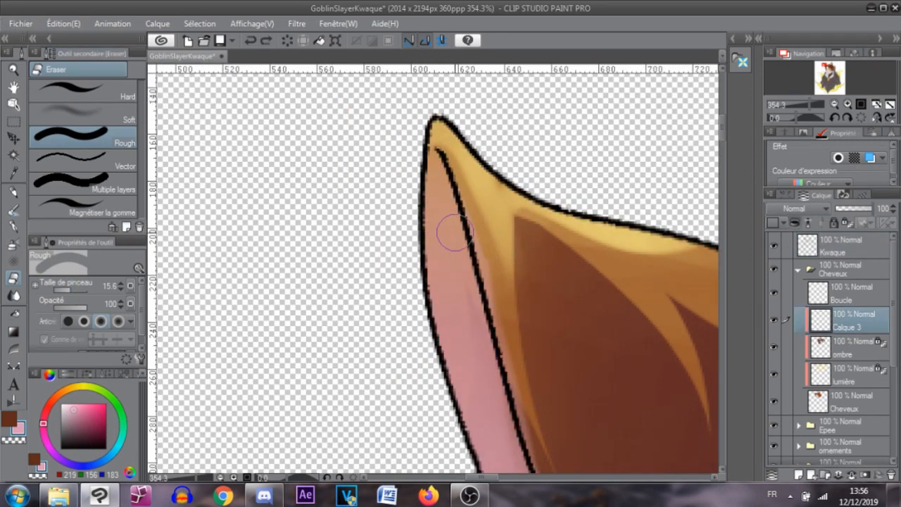
mouse_move(485, 268)
left_mouse_down()
mouse_move(346, 201)
mouse_move(352, 236)
left_mouse_up()
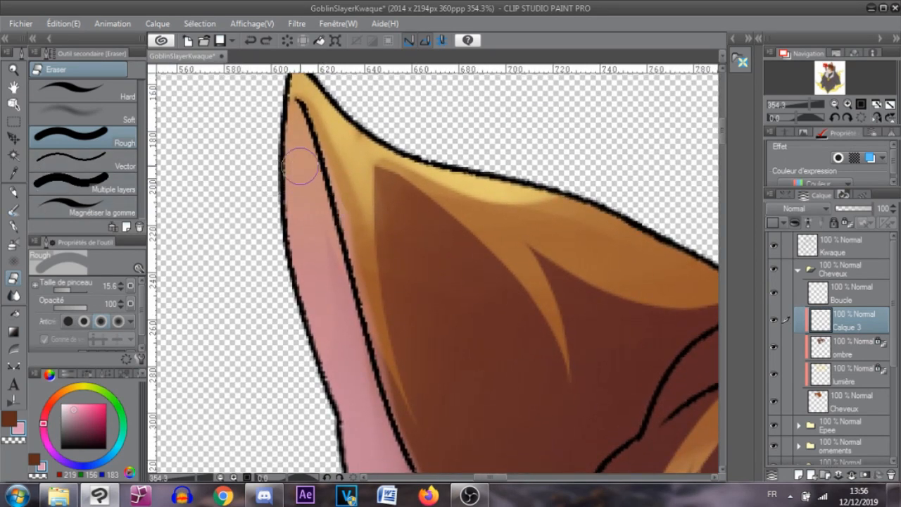
left_click_drag(327, 135, 363, 231)
mouse_move(377, 294)
left_mouse_down()
mouse_move(388, 319)
mouse_move(360, 225)
mouse_move(406, 388)
mouse_move(368, 278)
mouse_move(423, 446)
left_mouse_up()
left_click_drag(418, 362, 382, 183)
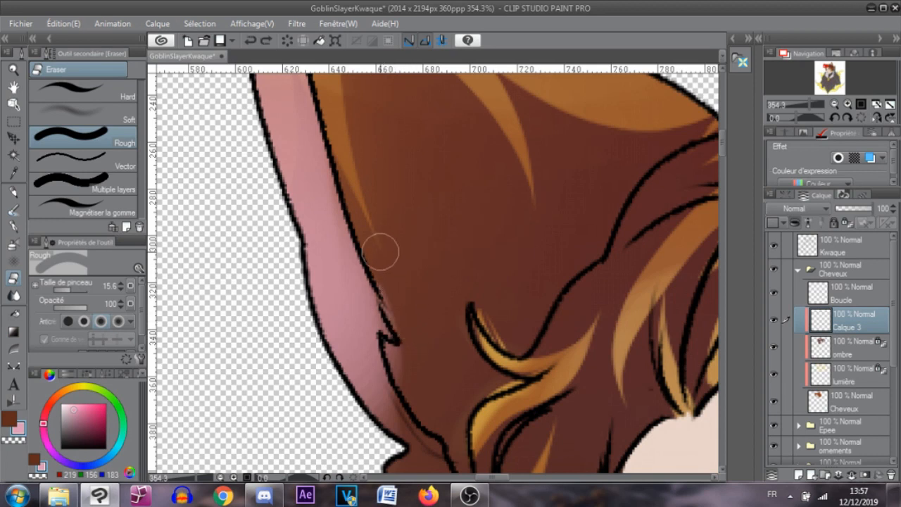
mouse_move(400, 361)
left_mouse_down()
mouse_move(408, 381)
mouse_move(394, 352)
mouse_move(419, 395)
mouse_move(392, 347)
mouse_move(414, 385)
mouse_move(400, 363)
left_mouse_up()
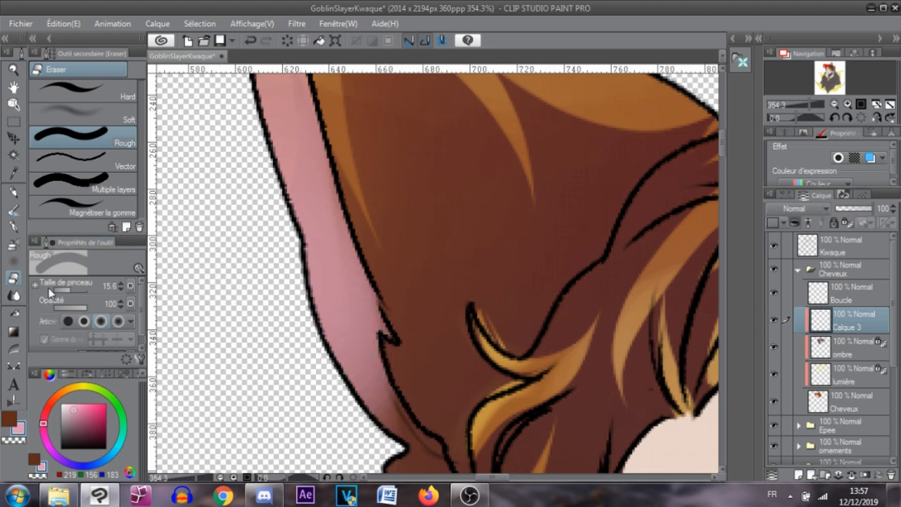
left_click_drag(72, 288, 73, 289)
left_click_drag(336, 312, 393, 420)
key("ctrl+z")
key("ctrl+z")
left_click_drag(74, 287, 68, 286)
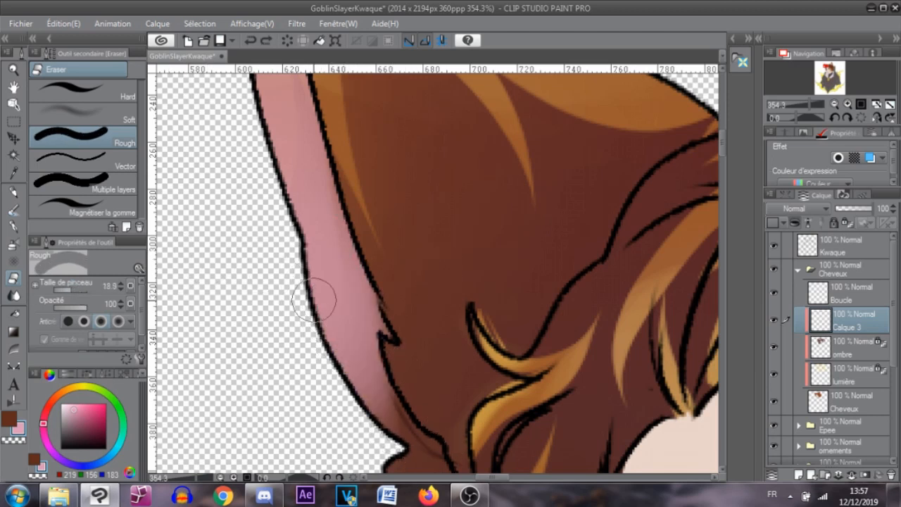
left_click_drag(337, 326, 405, 427)
key("ctrl+z")
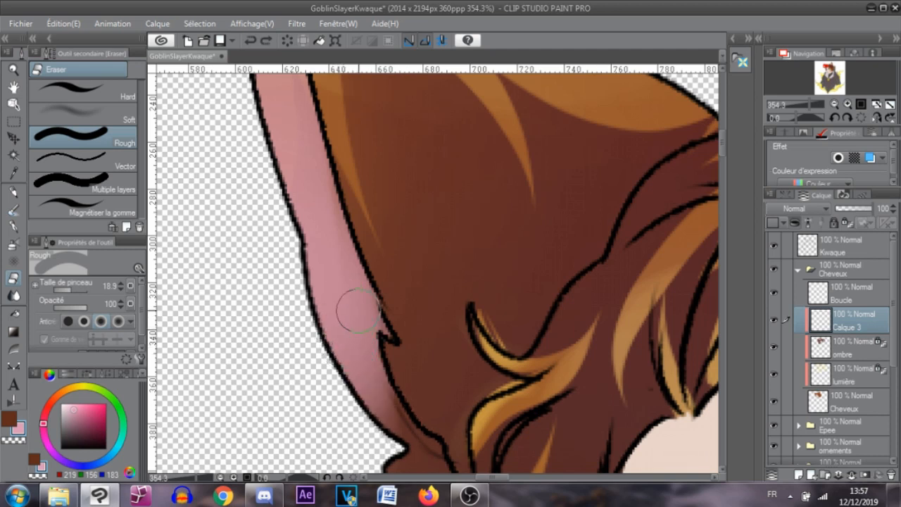
left_click_drag(364, 303, 420, 447)
left_click_drag(329, 332, 417, 458)
key("ctrl+z")
left_click_drag(379, 420, 310, 299)
key("ctrl+z")
key("ctrl+z")
Erase the pink from the smaller ear's base with the Hard eraser at size 27.9, leaving the first pointed fur tufts
left_click(98, 90)
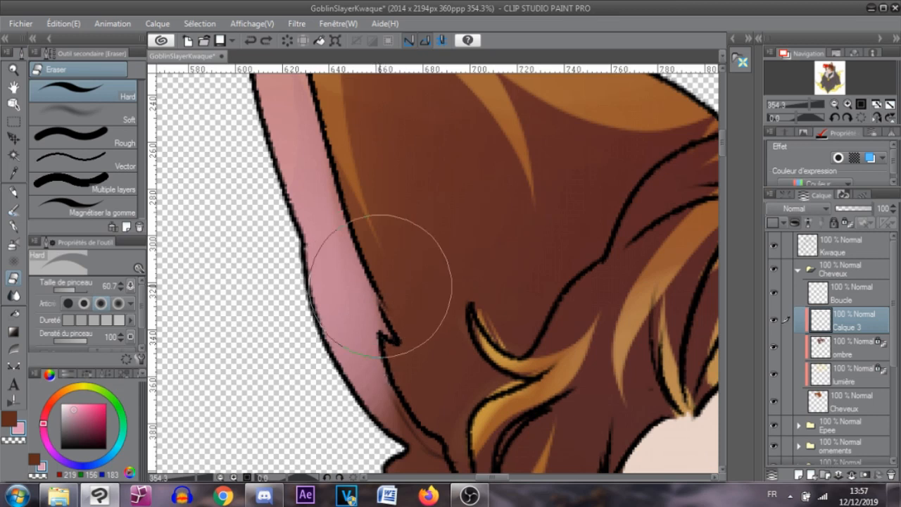
left_click_drag(73, 289, 70, 287)
left_click_drag(349, 305, 389, 419)
left_click_drag(81, 288, 72, 287)
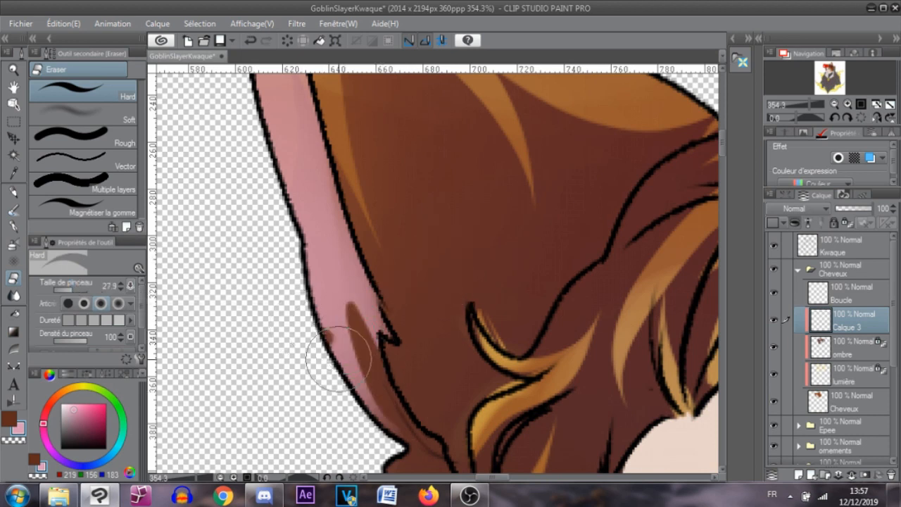
left_click_drag(338, 359, 403, 452)
left_click_drag(318, 331, 393, 451)
left_click_drag(380, 304, 404, 451)
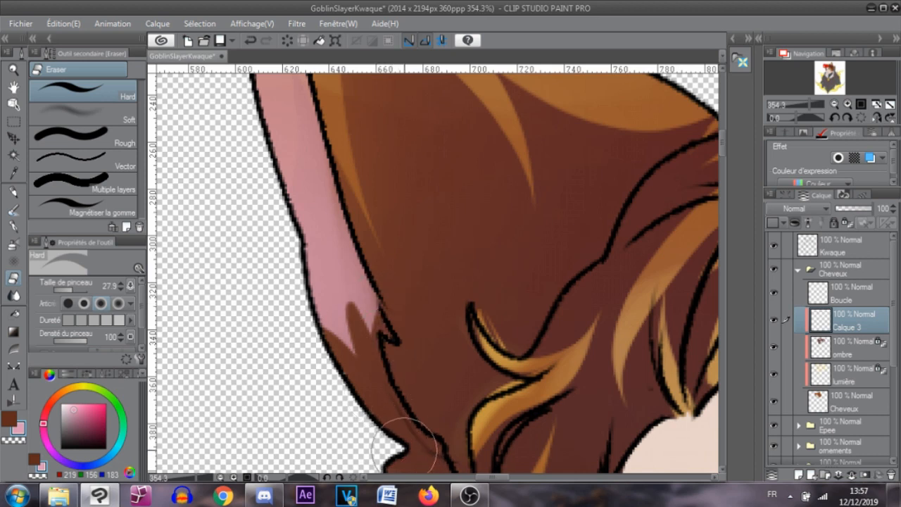
Carve additional short fur tufts into the lower edge of the smaller ear's pink tint with the Hard eraser
mouse_move(331, 300)
left_mouse_down()
mouse_move(346, 355)
mouse_move(365, 383)
left_mouse_up()
mouse_move(329, 316)
left_mouse_down()
mouse_move(354, 359)
mouse_move(304, 299)
mouse_move(340, 321)
mouse_move(320, 294)
mouse_move(364, 368)
mouse_move(348, 398)
mouse_move(321, 305)
mouse_move(350, 409)
mouse_move(343, 311)
mouse_move(359, 368)
mouse_move(340, 334)
mouse_move(337, 364)
mouse_move(389, 440)
left_mouse_up()
key("ctrl+z")
mouse_move(330, 321)
left_mouse_down()
mouse_move(303, 321)
mouse_move(371, 431)
mouse_move(311, 283)
mouse_move(377, 377)
left_mouse_up()
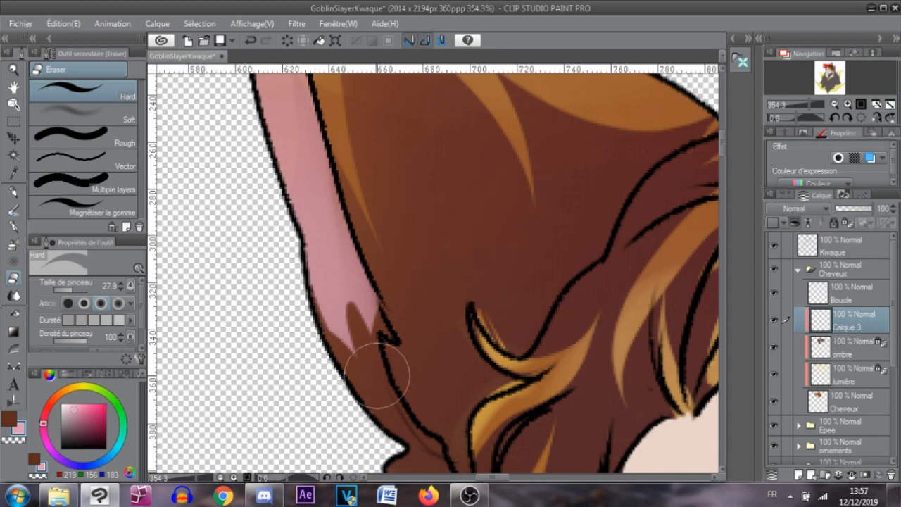
left_click_drag(333, 307, 353, 411)
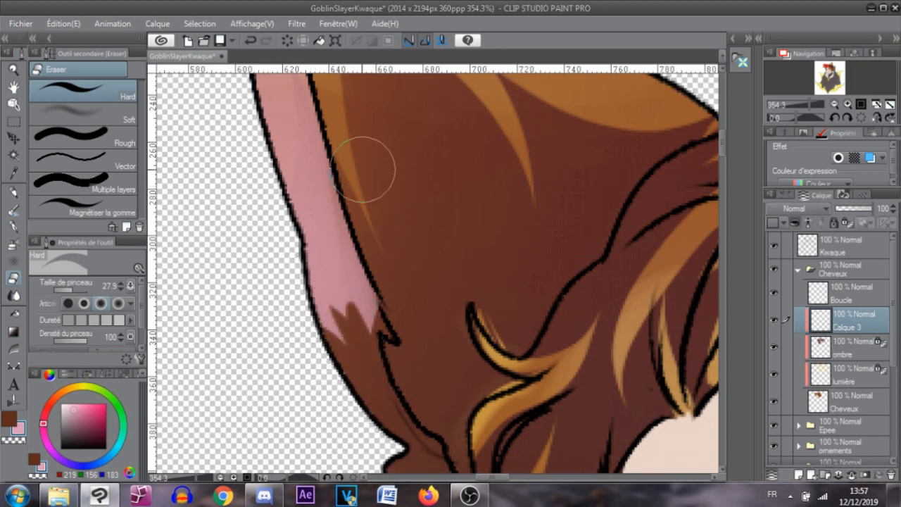
mouse_move(362, 302)
left_mouse_down()
mouse_move(377, 370)
mouse_move(384, 323)
mouse_move(416, 303)
mouse_move(398, 321)
mouse_move(388, 311)
mouse_move(358, 336)
mouse_move(375, 284)
left_mouse_up()
key("ctrl+z")
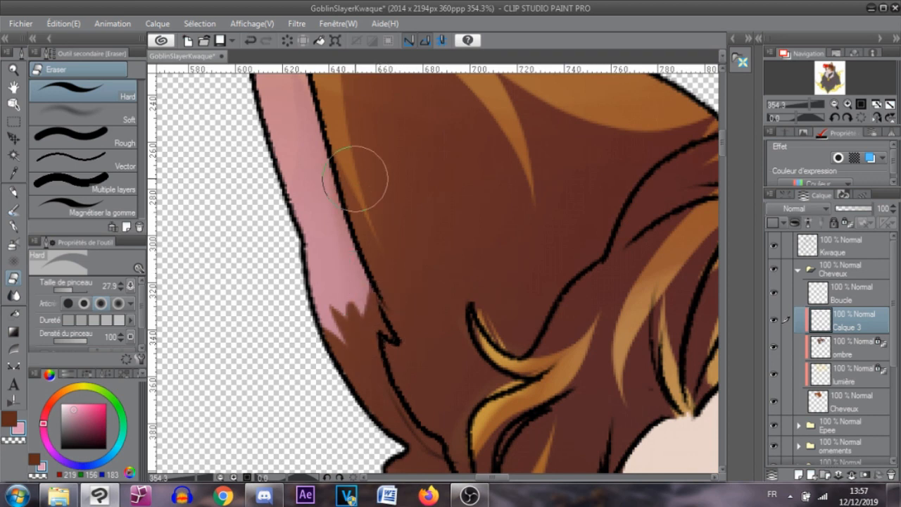
Trim the pink tint along the smaller ear's outer edge near the tip with the Hard eraser
left_click_drag(357, 180, 425, 274)
mouse_move(373, 136)
left_mouse_down()
mouse_move(413, 205)
mouse_move(430, 262)
left_mouse_up()
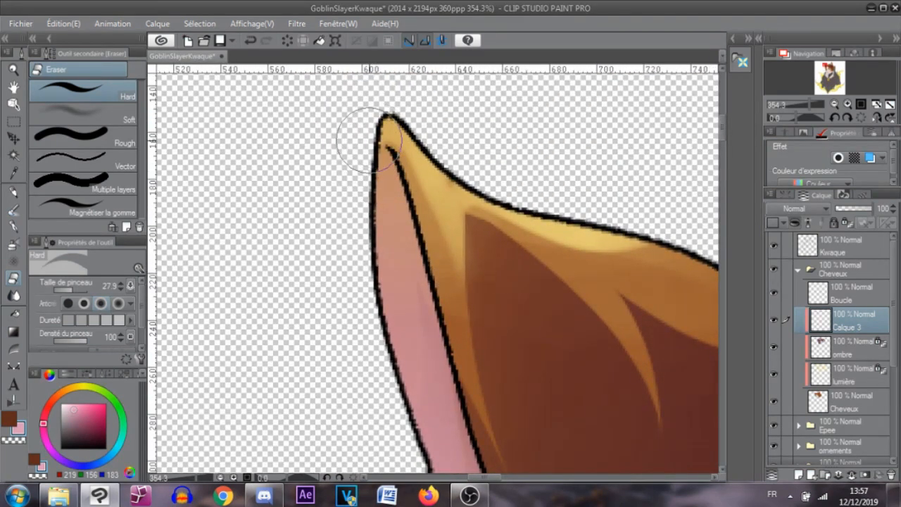
left_click_drag(372, 144, 360, 269)
key("ctrl+z")
left_click_drag(369, 162, 369, 263)
mouse_move(378, 147)
left_mouse_down()
mouse_move(363, 204)
mouse_move(368, 236)
left_mouse_up()
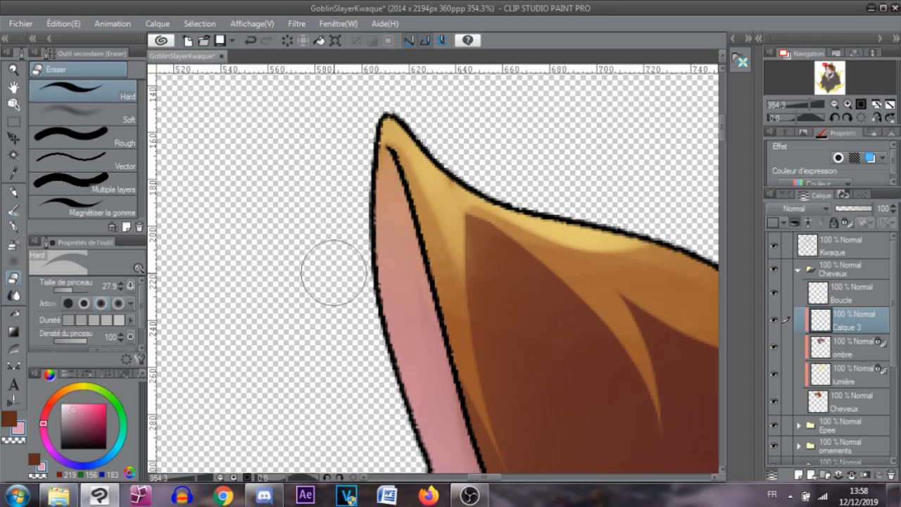
scroll(332, 281, "down", 6)
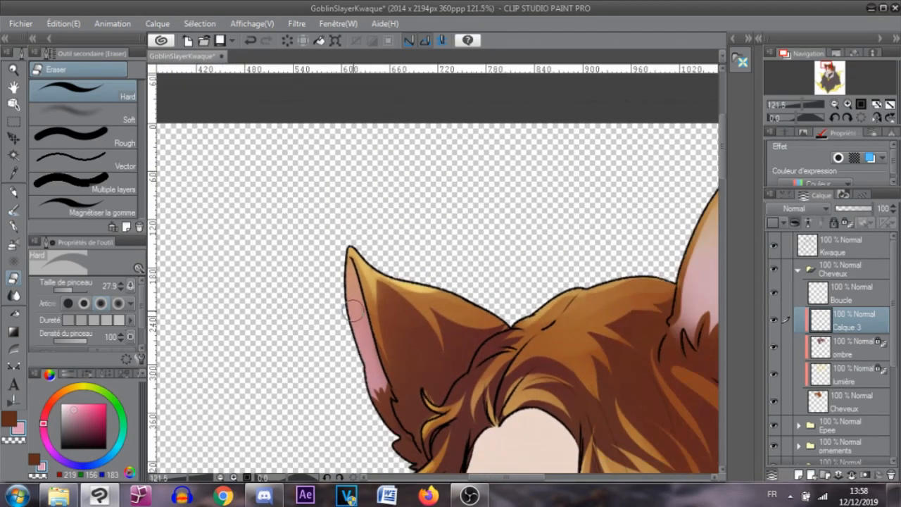
scroll(354, 312, "down", 2)
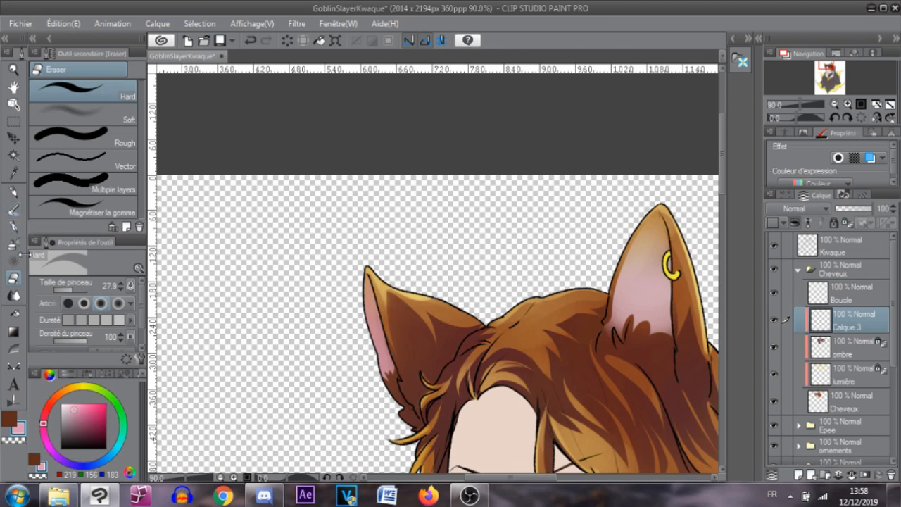
Touch up the pink at the smaller ear's base with the Darker pencil and re-carve its fur tuft with the Hard eraser
left_click(12, 210)
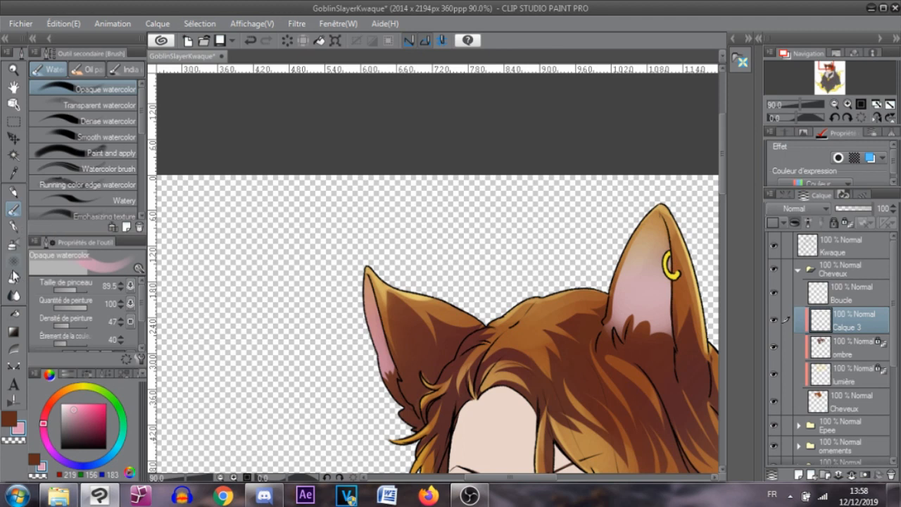
left_click(14, 191)
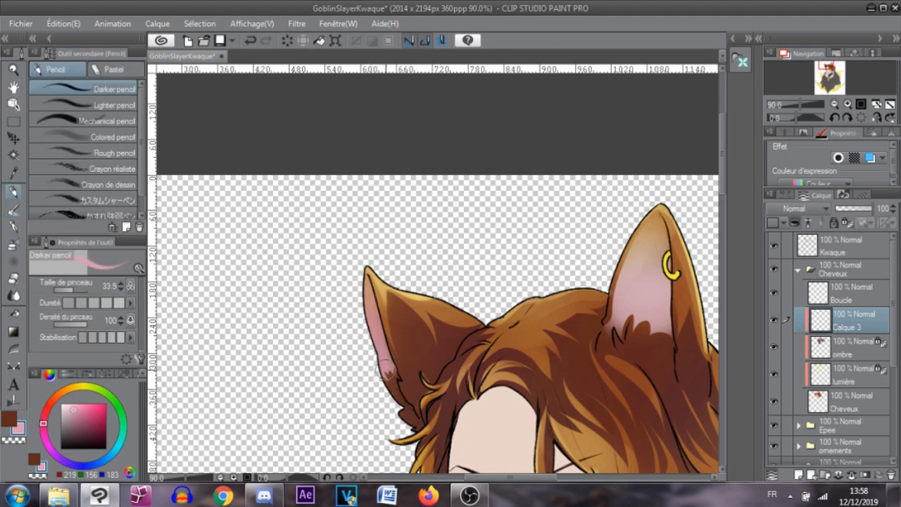
key("b")
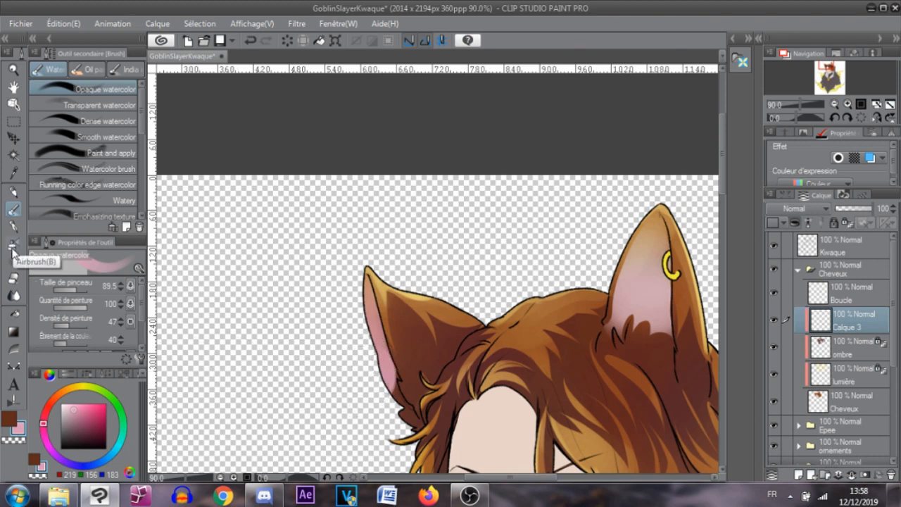
left_click(14, 277)
mouse_move(385, 374)
left_mouse_down()
mouse_move(393, 414)
mouse_move(384, 371)
mouse_move(408, 407)
mouse_move(390, 369)
mouse_move(398, 412)
mouse_move(388, 359)
mouse_move(398, 411)
mouse_move(458, 432)
mouse_move(398, 394)
mouse_move(384, 372)
left_mouse_up()
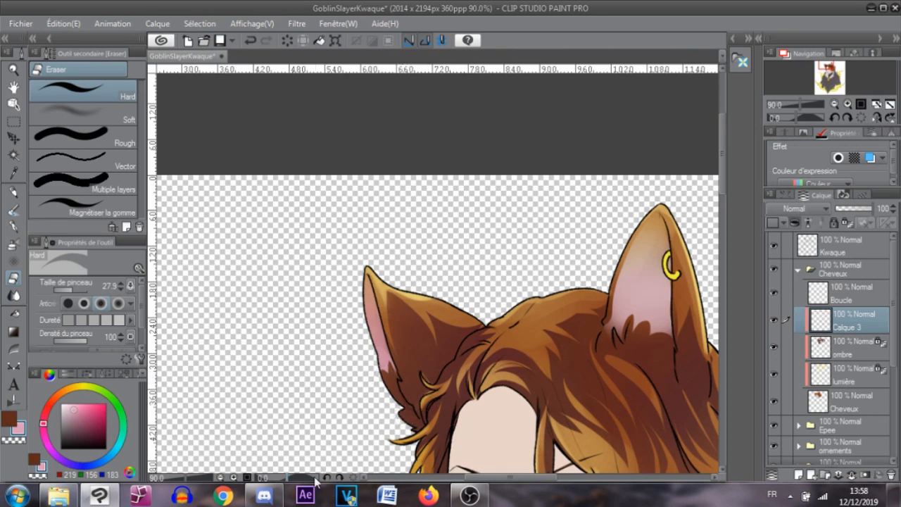
Set the blending mode of the inner-ear tint layer Calque 3 to Ajouter (éclat)
scroll(321, 428, "down", 4)
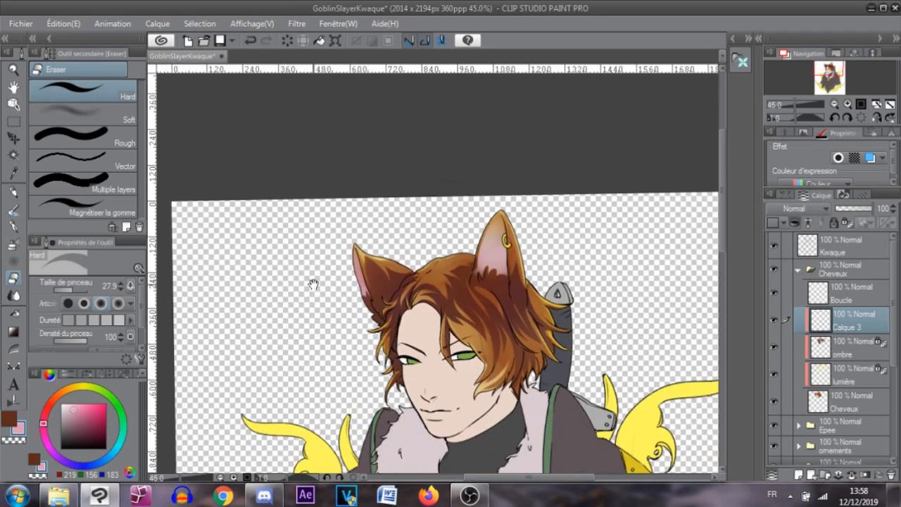
scroll(314, 284, "up", 2)
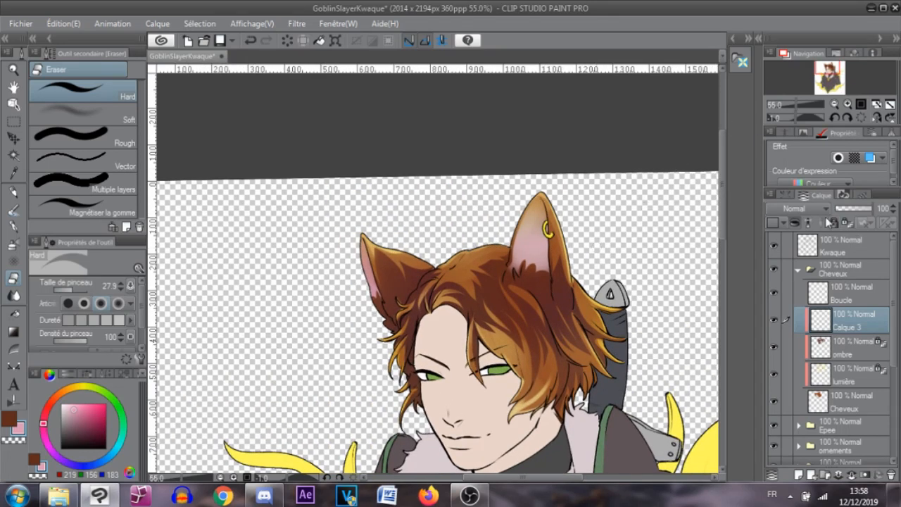
left_click(819, 210)
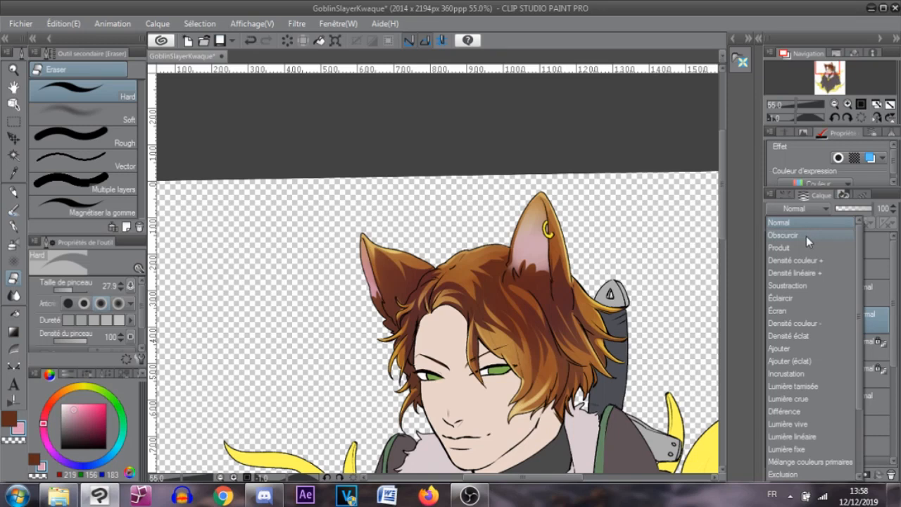
left_click(806, 236)
left_click(803, 209)
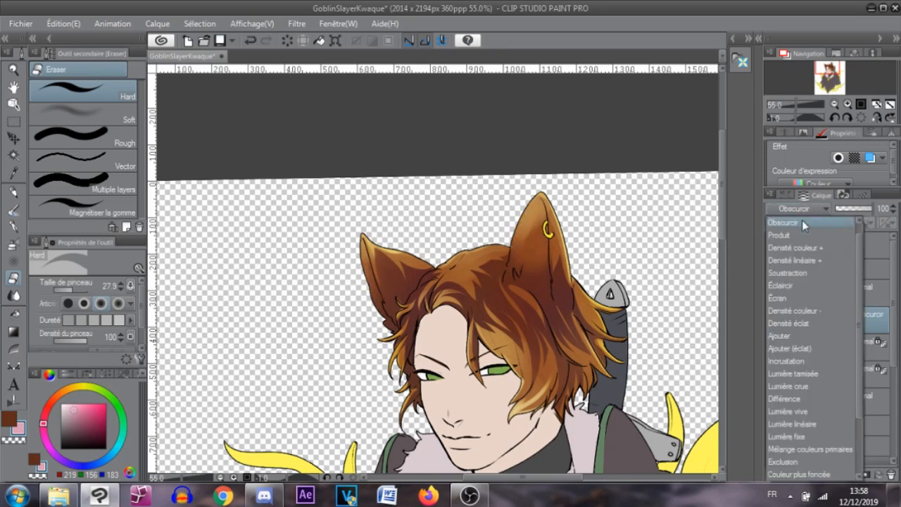
left_click(804, 348)
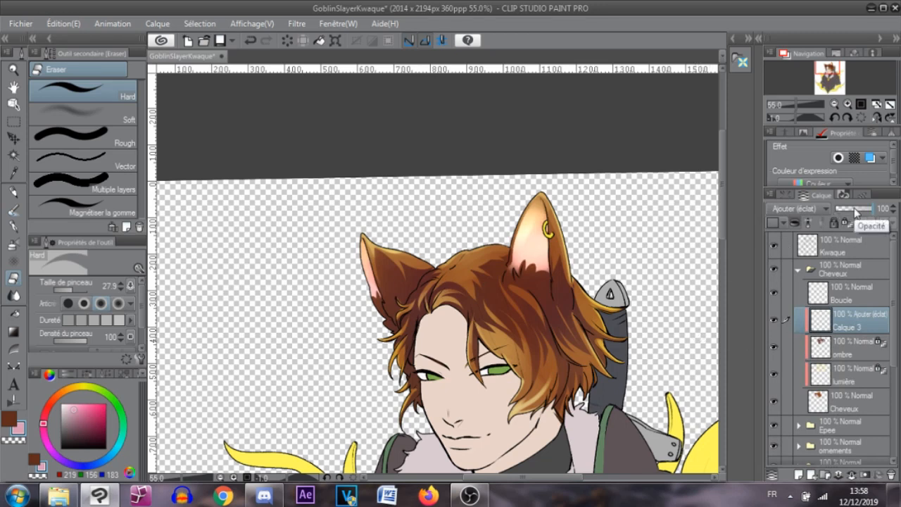
Lower the opacity of Calque 3 to 40% to soften the glowing ear tint
scroll(577, 276, "up", 1)
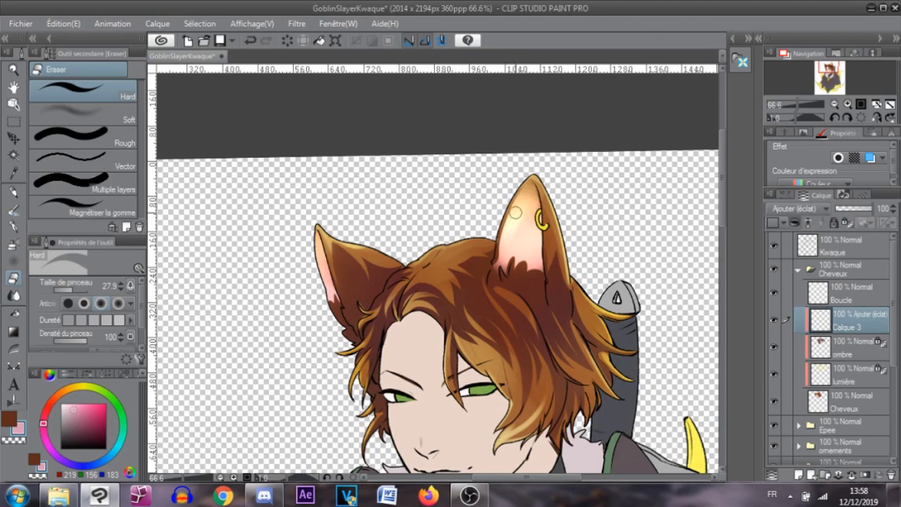
left_click(859, 211)
mouse_move(863, 215)
left_mouse_down()
mouse_move(869, 212)
mouse_move(828, 210)
mouse_move(850, 209)
left_mouse_up()
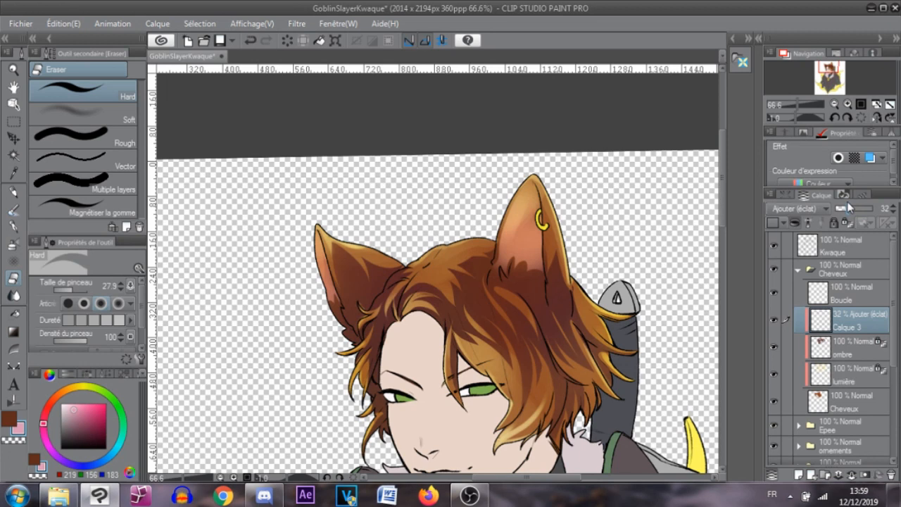
scroll(556, 259, "down", 4)
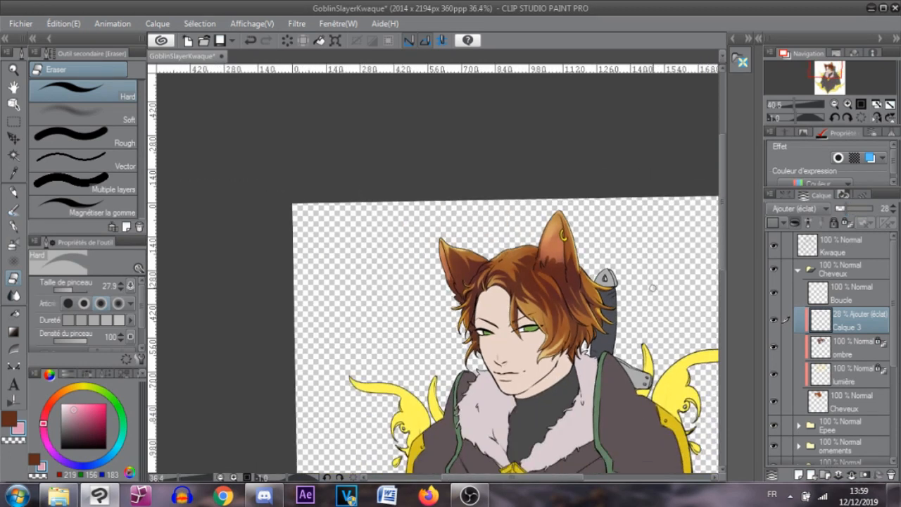
mouse_move(849, 209)
left_mouse_down()
mouse_move(881, 218)
mouse_move(854, 206)
left_mouse_up()
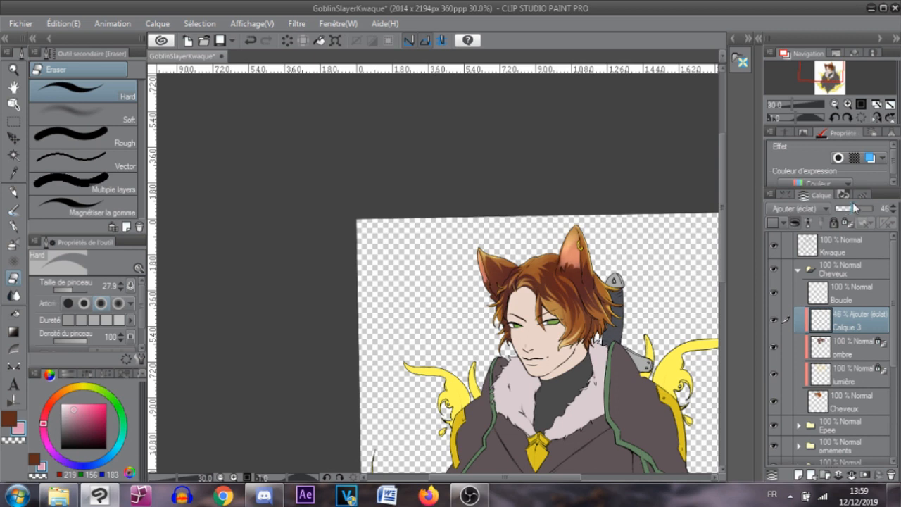
scroll(609, 292, "up", 4)
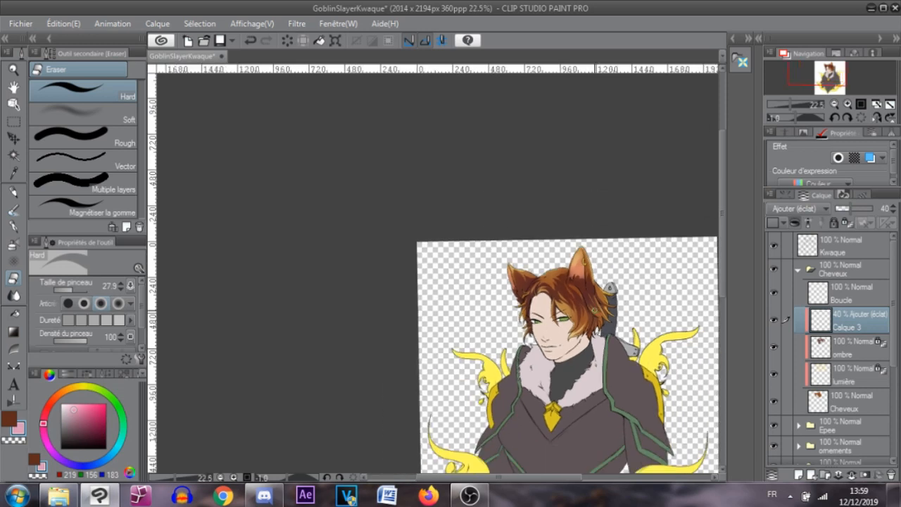
scroll(594, 308, "up", 1)
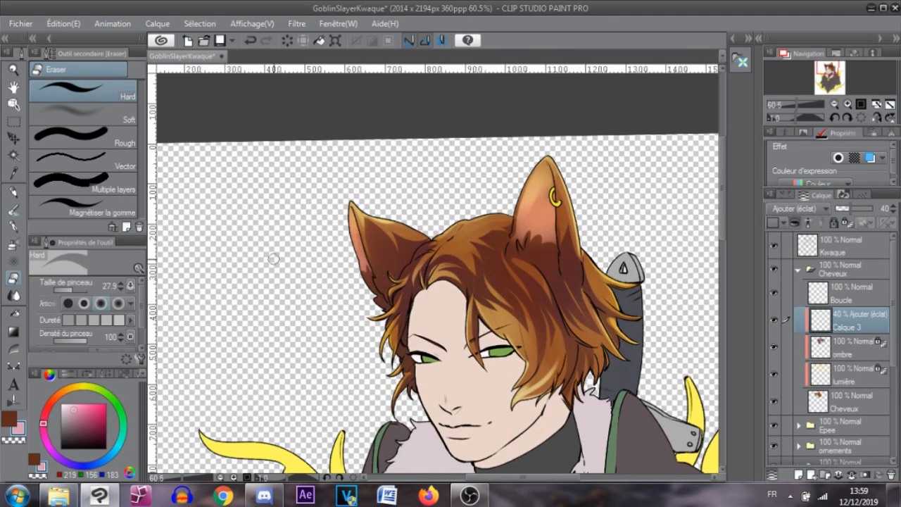
Correct the inner-ear tint with Teinte/Saturation/Luminosité at hue 13, saturation 9 and luminosity 27
left_click(54, 23)
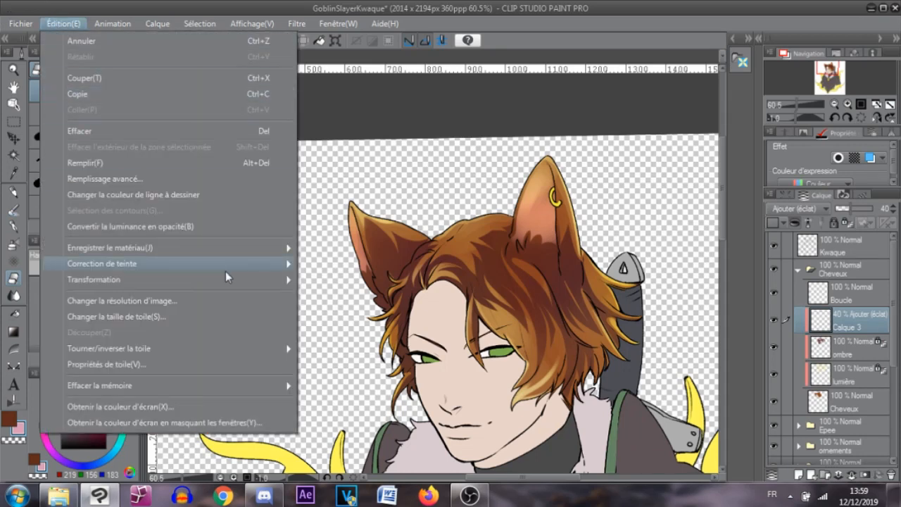
mouse_move(227, 266)
left_click(352, 285)
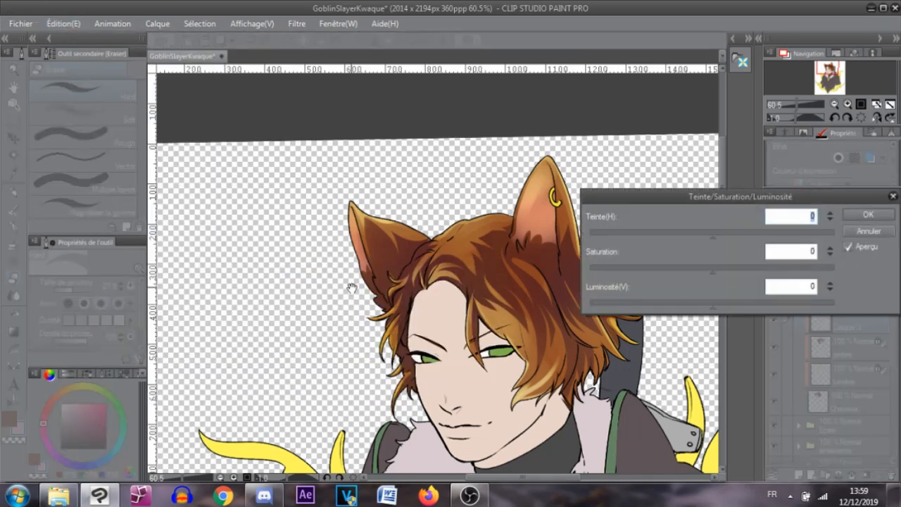
left_click_drag(652, 199, 640, 83)
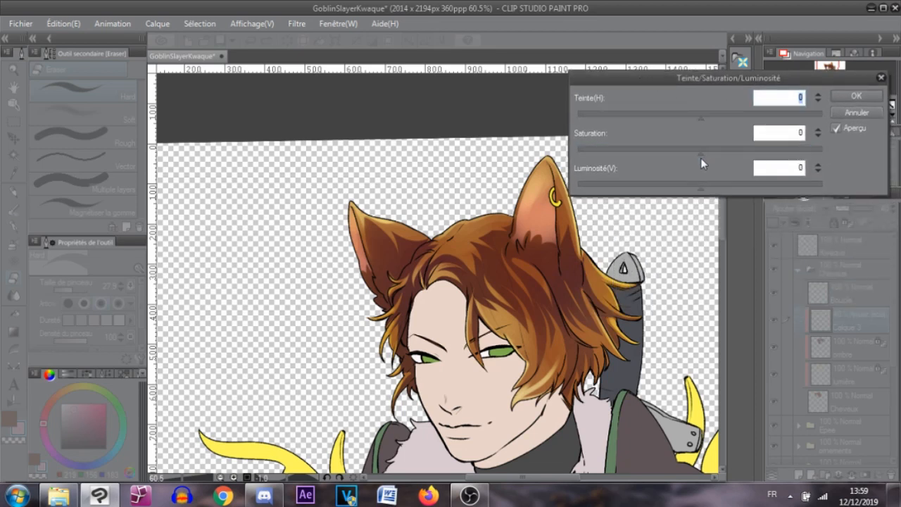
mouse_move(702, 121)
left_mouse_down()
mouse_move(686, 119)
mouse_move(749, 121)
mouse_move(718, 121)
left_mouse_up()
left_click(730, 149)
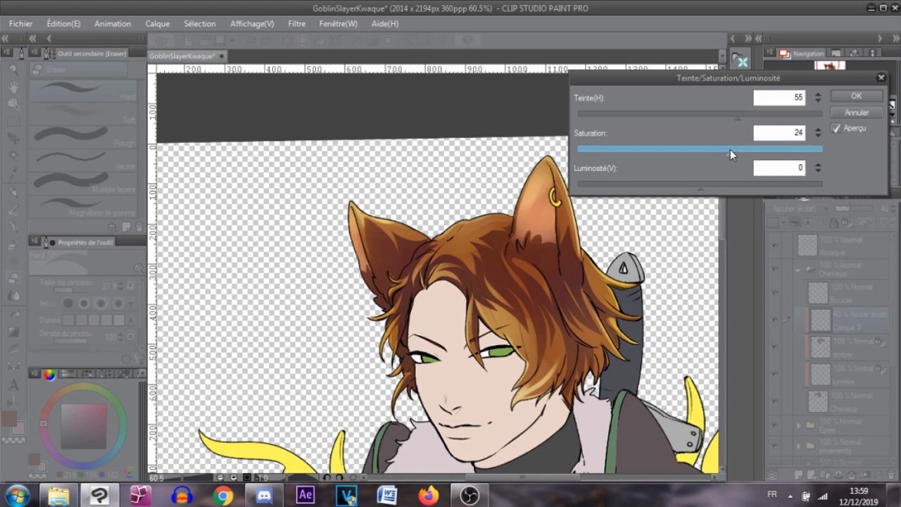
left_click_drag(720, 154, 749, 151)
left_click(732, 185)
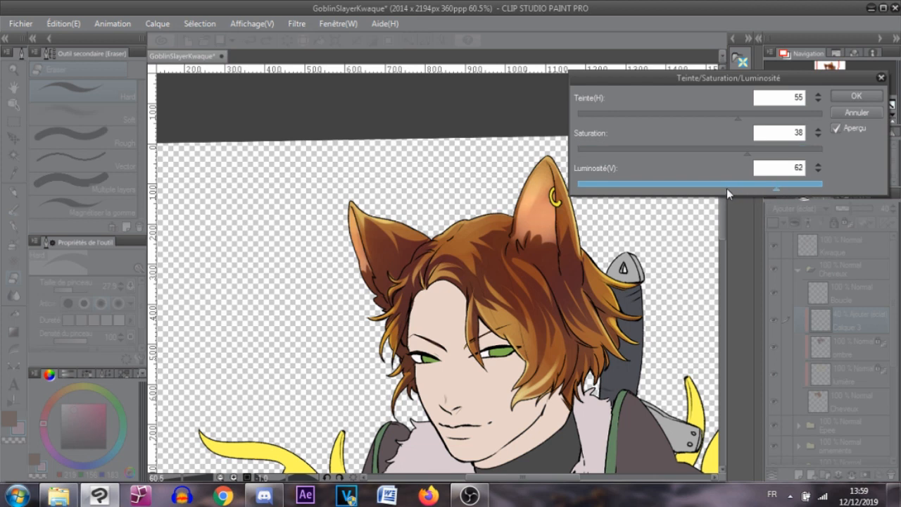
left_click(735, 189)
left_click(712, 151)
left_click(665, 114)
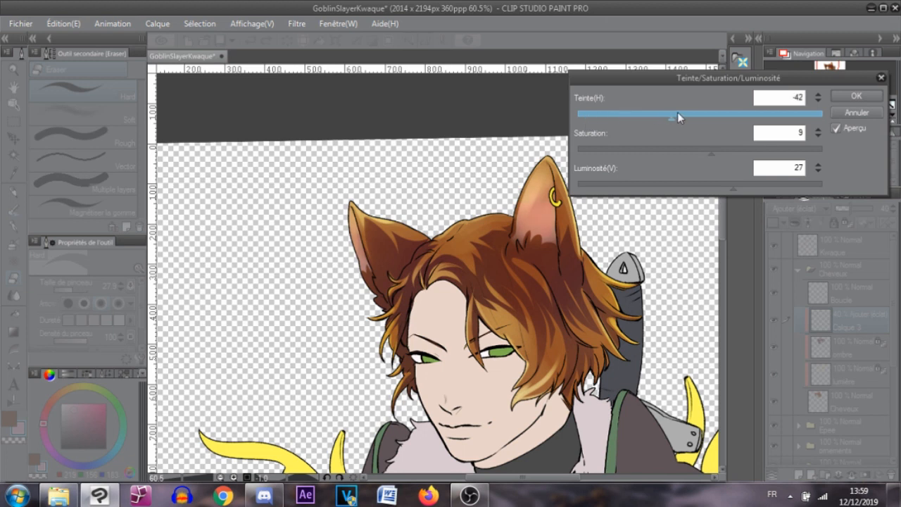
left_click_drag(697, 117, 783, 111)
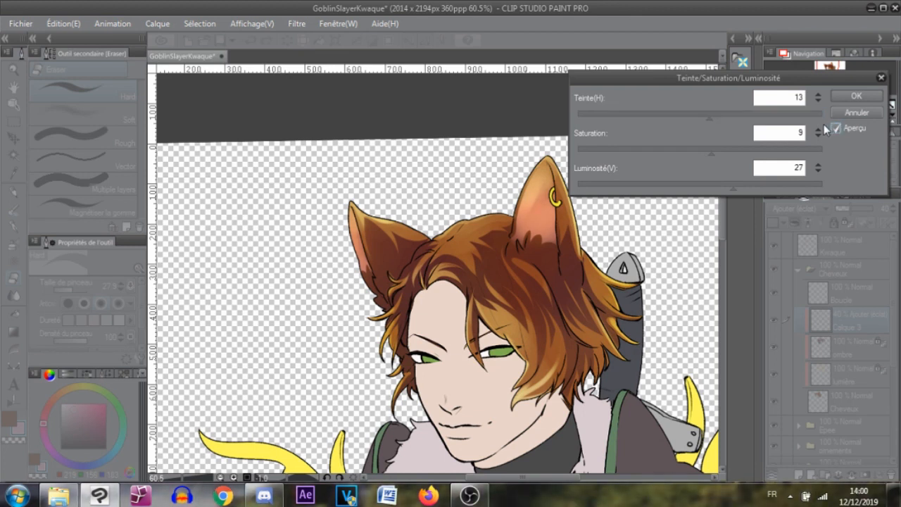
left_click(857, 96)
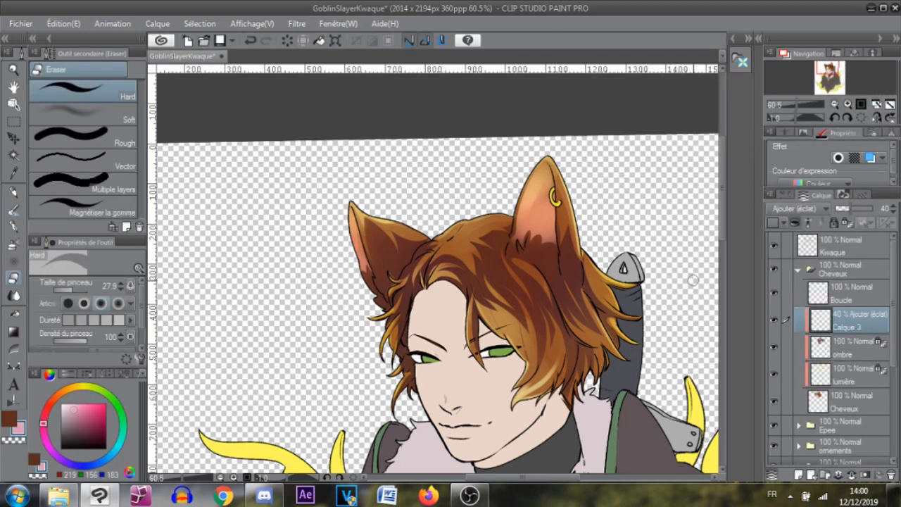
Reduce the opacity of Calque 3 to 33% while checking the ears at several zoom levels
scroll(648, 254, "down", 3)
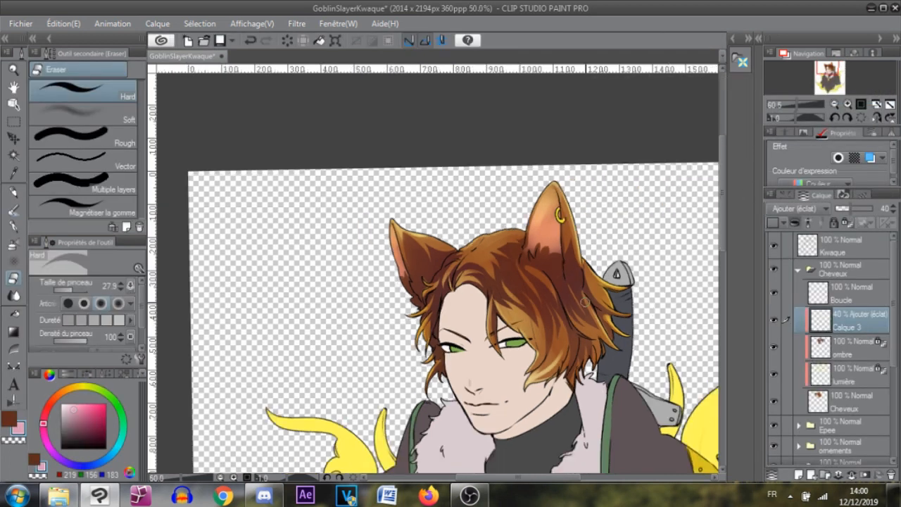
scroll(670, 252, "up", 1)
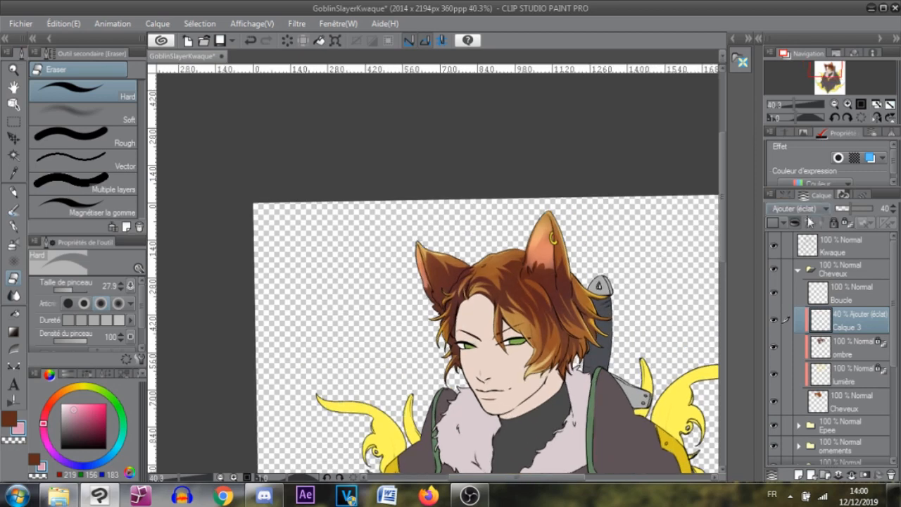
left_click_drag(854, 209, 852, 215)
scroll(595, 296, "up", 4)
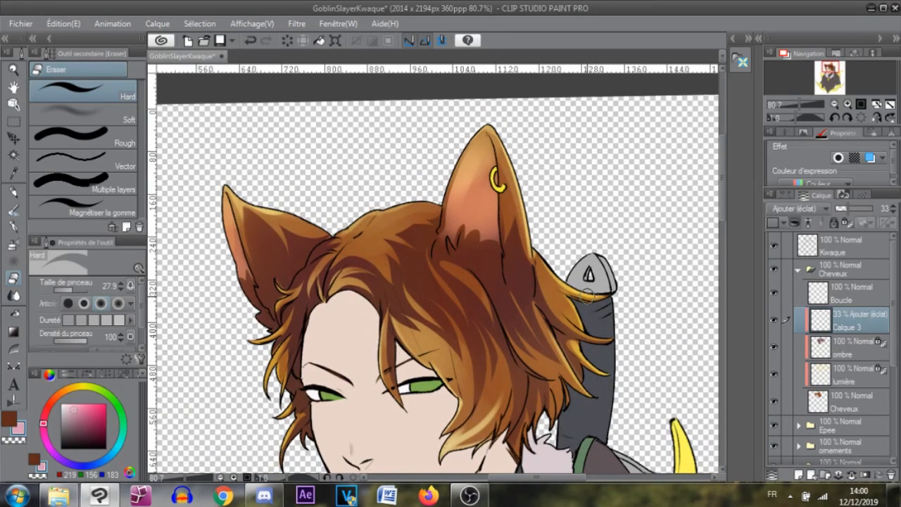
scroll(588, 291, "up", 1)
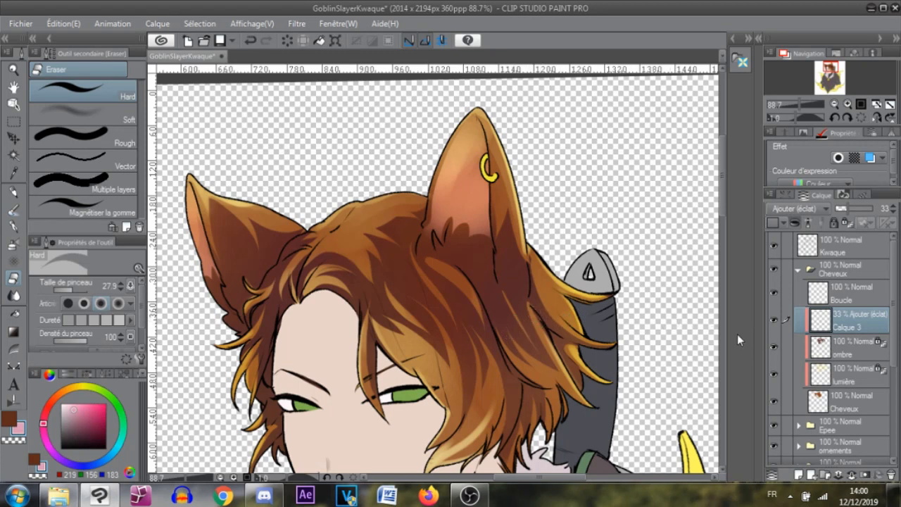
Lock Calque 3's transparent pixels and set up the Shadow airbrush at size 60.7 with a dark mauve colour (RGB 133, 73, 99)
left_click(854, 221)
left_click(13, 225)
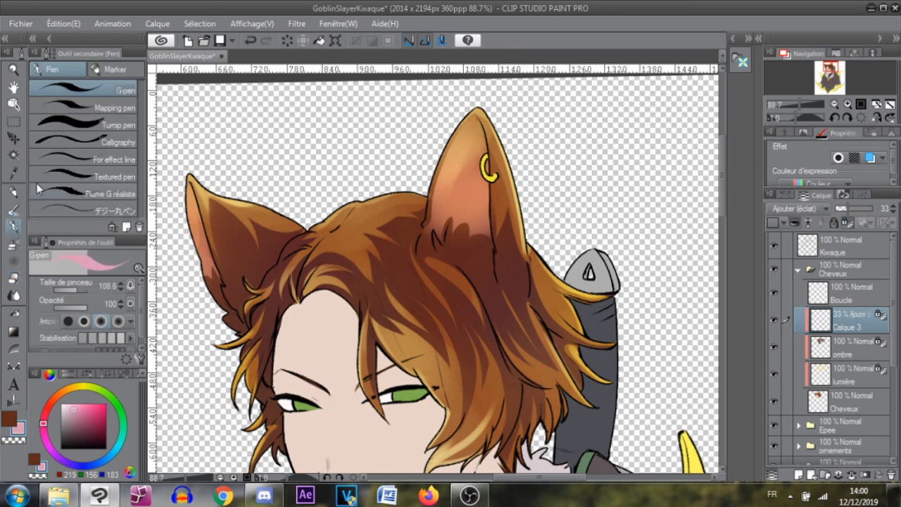
left_click(13, 243)
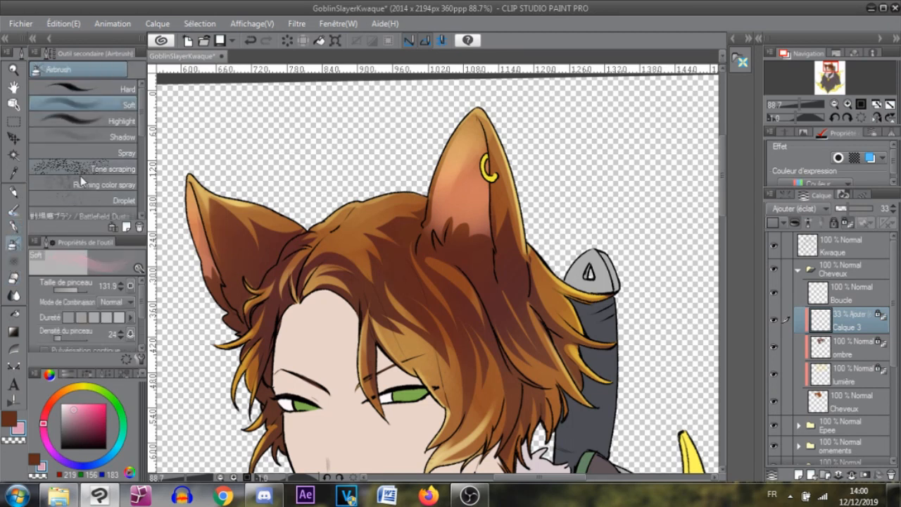
left_click(104, 138)
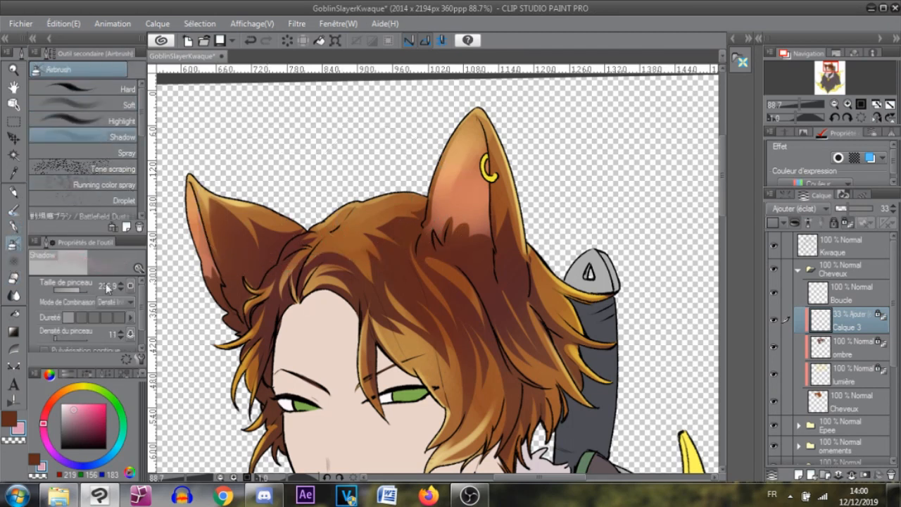
left_click(74, 291)
left_click_drag(486, 191, 469, 211)
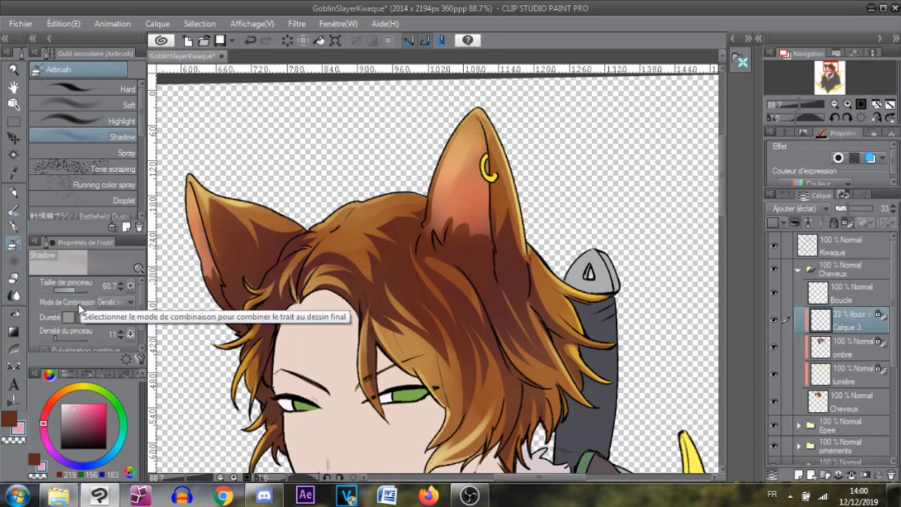
left_click_drag(73, 418, 85, 422)
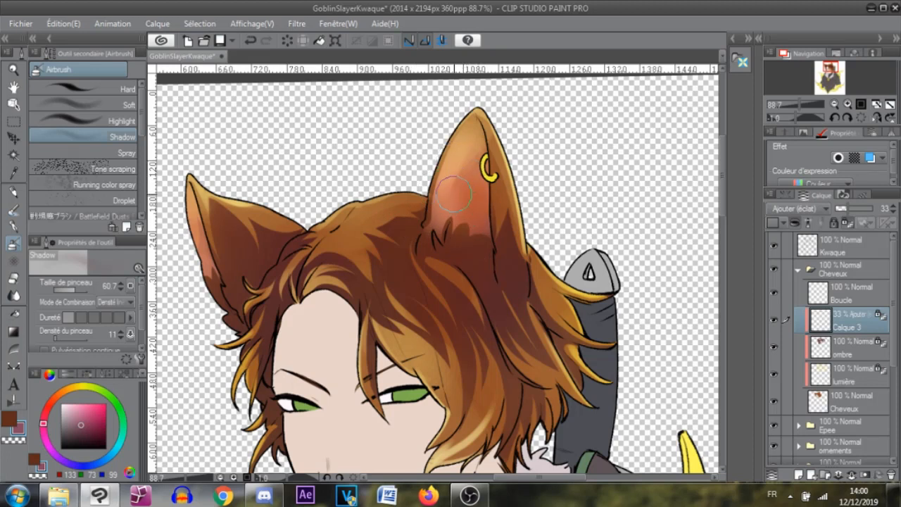
left_click_drag(455, 194, 470, 180)
key("ctrl+z")
key("ctrl+z")
key("ctrl+z")
Shade the lower part of the pink tint inside the larger and smaller ears with soft strokes of the Shadow airbrush
mouse_move(431, 240)
left_mouse_down()
mouse_move(440, 183)
mouse_move(429, 212)
mouse_move(443, 197)
mouse_move(447, 208)
left_mouse_up()
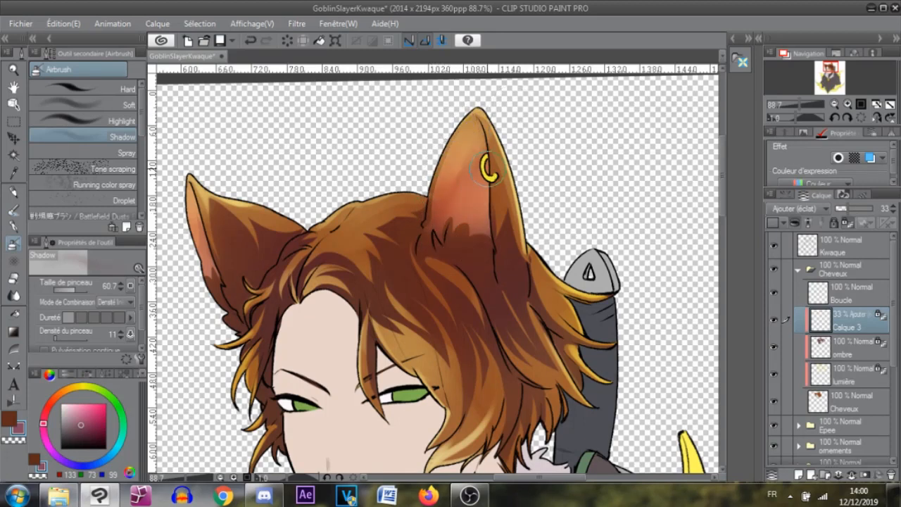
key("ctrl+z")
mouse_move(497, 210)
left_mouse_down()
mouse_move(472, 214)
mouse_move(475, 221)
mouse_move(491, 199)
mouse_move(439, 236)
mouse_move(488, 232)
mouse_move(484, 225)
mouse_move(442, 243)
left_mouse_up()
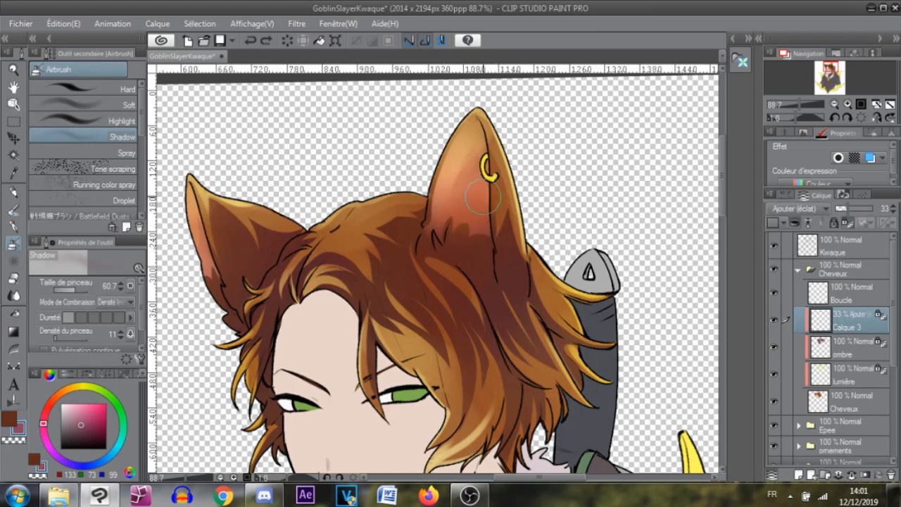
mouse_move(221, 252)
left_mouse_down()
mouse_move(219, 270)
mouse_move(215, 239)
mouse_move(223, 295)
mouse_move(227, 288)
mouse_move(236, 308)
left_mouse_up()
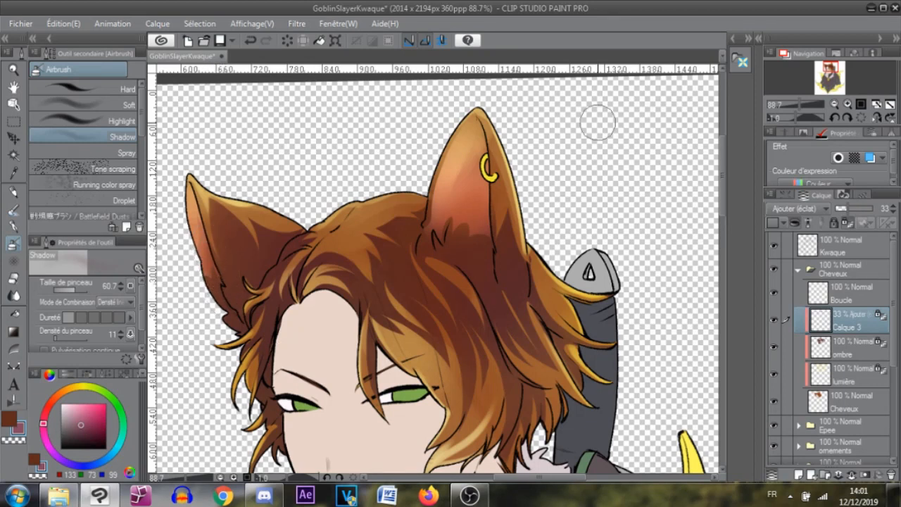
Lower the opacity of Calque 3 to 25% and check the inner-ear tint at several zoom levels
scroll(518, 299, "down", 5)
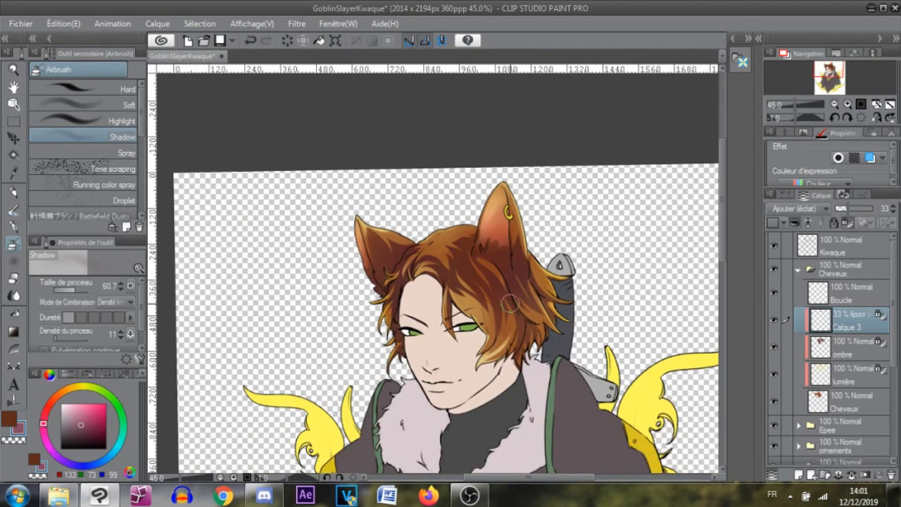
left_click_drag(852, 214, 847, 211)
scroll(574, 374, "down", 2)
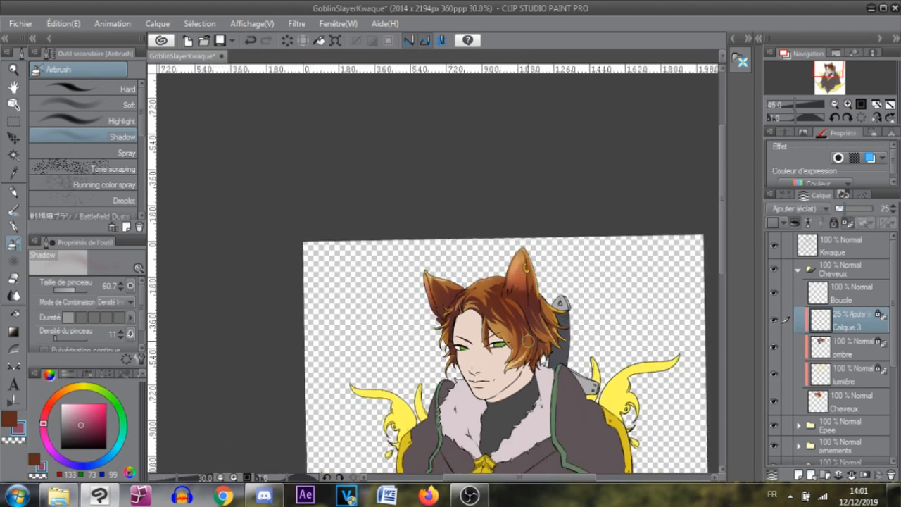
scroll(565, 357, "up", 5)
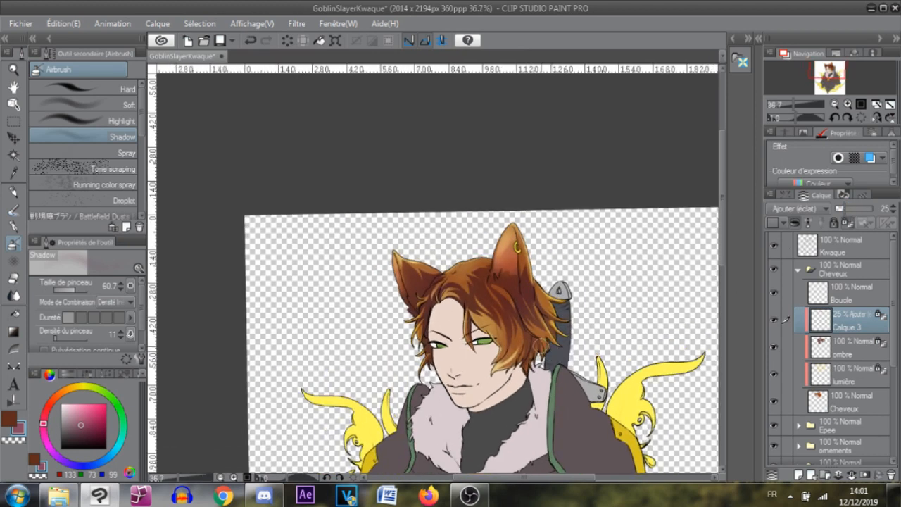
scroll(508, 322, "up", 2)
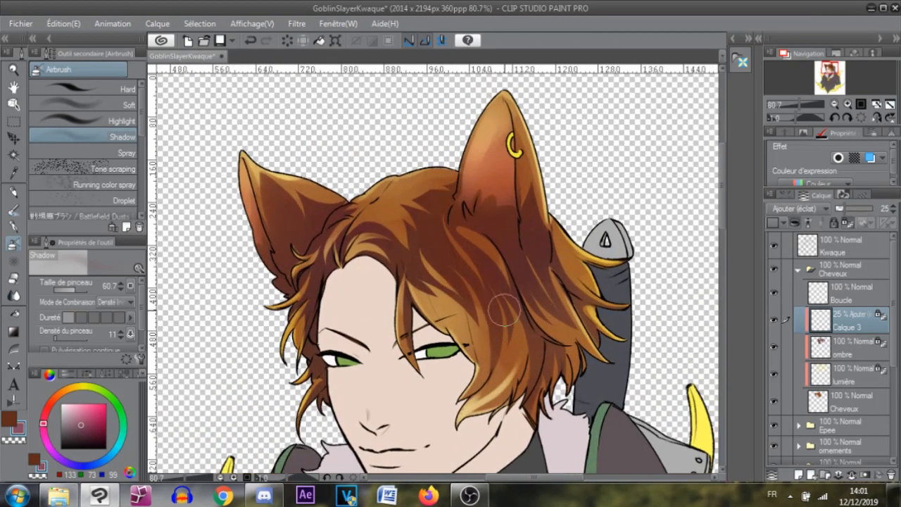
scroll(509, 322, "down", 2)
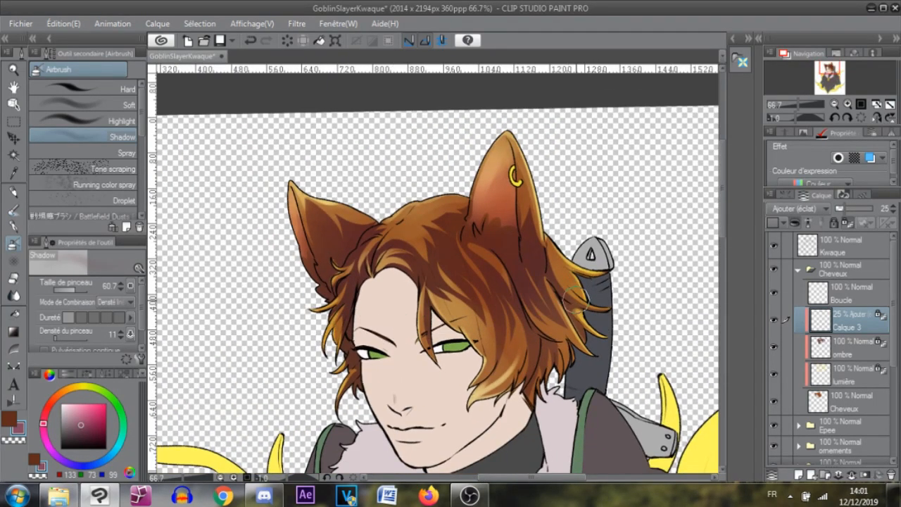
scroll(541, 268, "down", 2)
scroll(539, 274, "up", 2)
left_click_drag(462, 359, 458, 289)
scroll(458, 290, "down", 2)
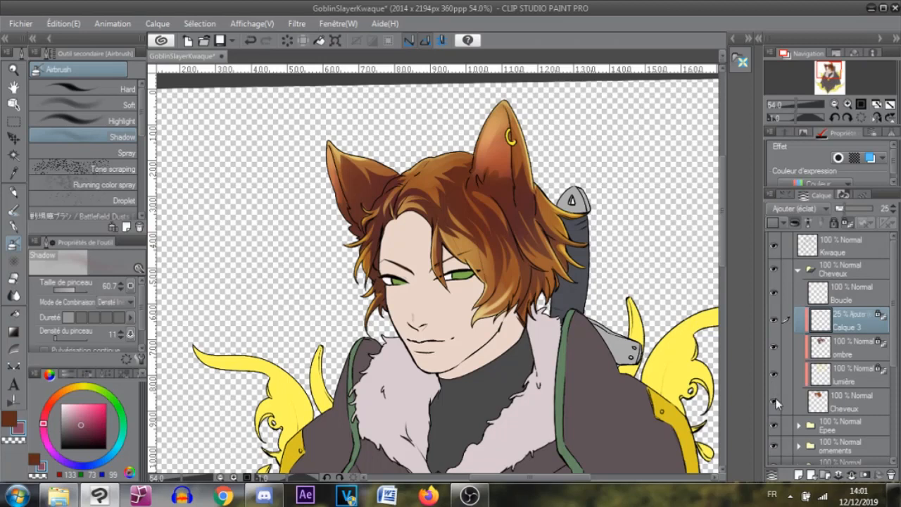
Hide the Kwaque line art layer to examine the hair and ear shading without outlines, and show it again
left_click(775, 245)
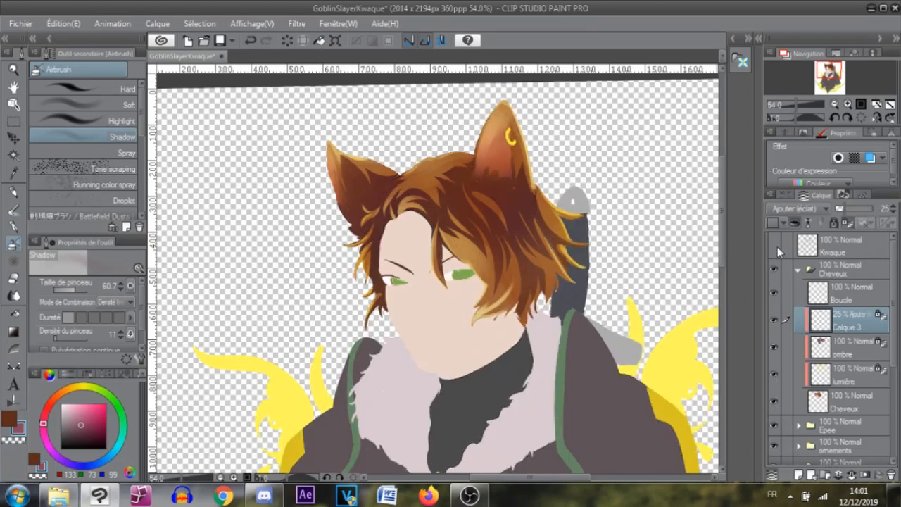
scroll(595, 241, "up", 2)
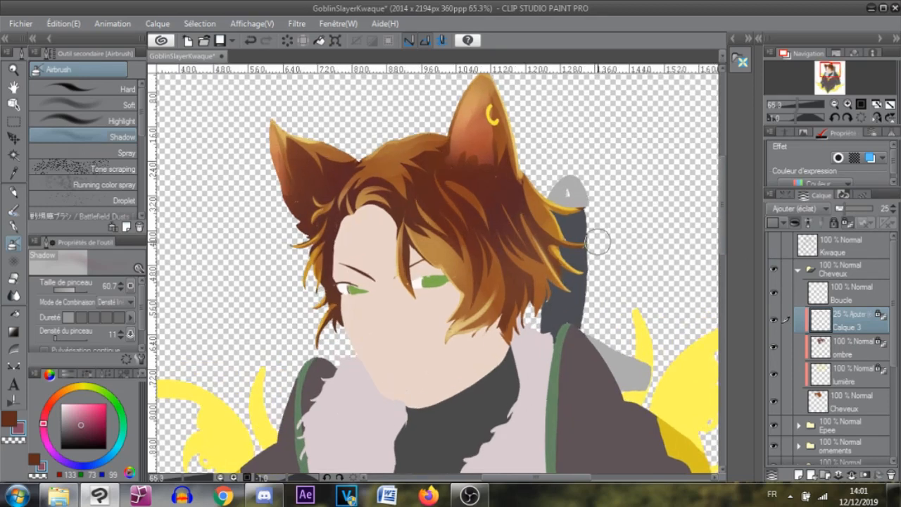
left_click(774, 245)
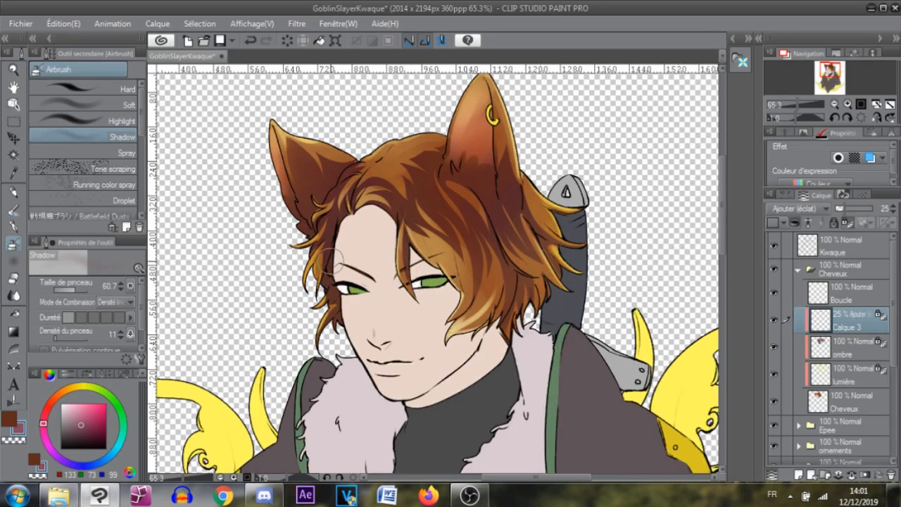
scroll(324, 222, "up", 3)
scroll(336, 212, "down", 3)
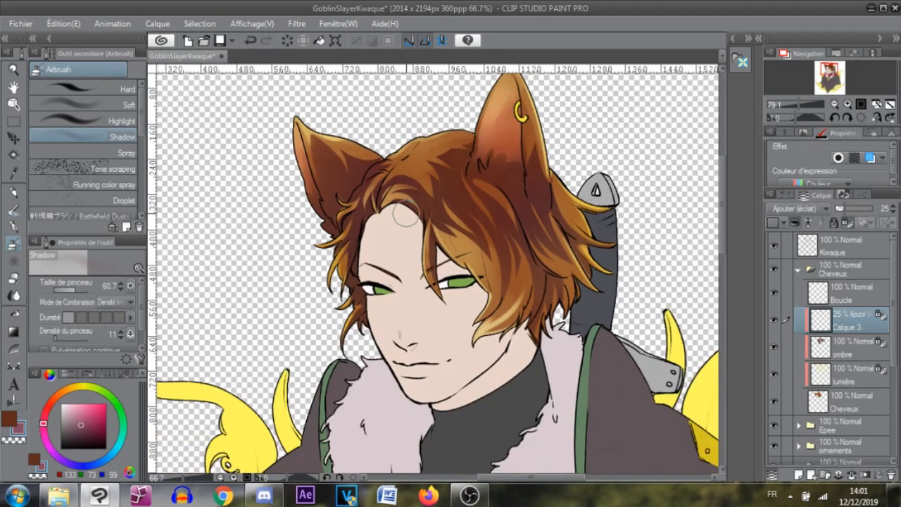
scroll(403, 216, "down", 1)
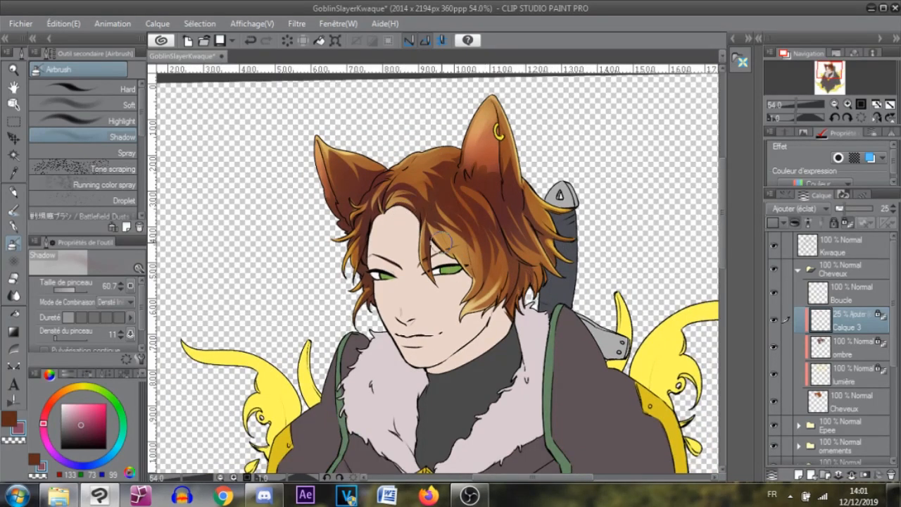
Collapse the Cheveux folder, expand the Yeux folder and select the Blanc layer for work on the eyes
scroll(444, 241, "up", 4)
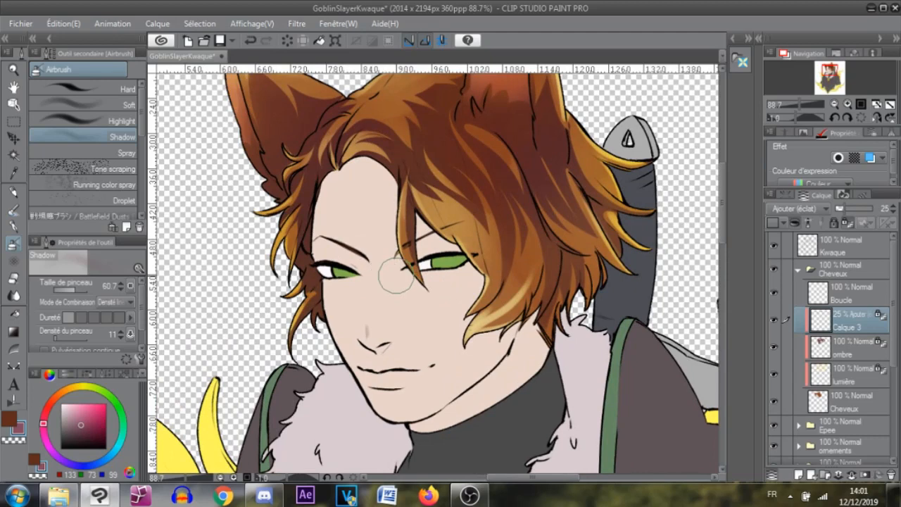
scroll(397, 276, "up", 5)
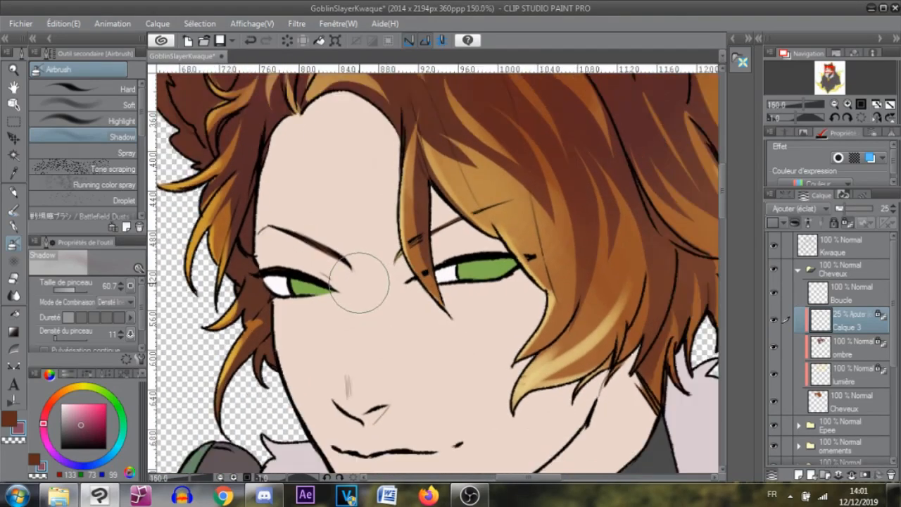
scroll(360, 282, "down", 4)
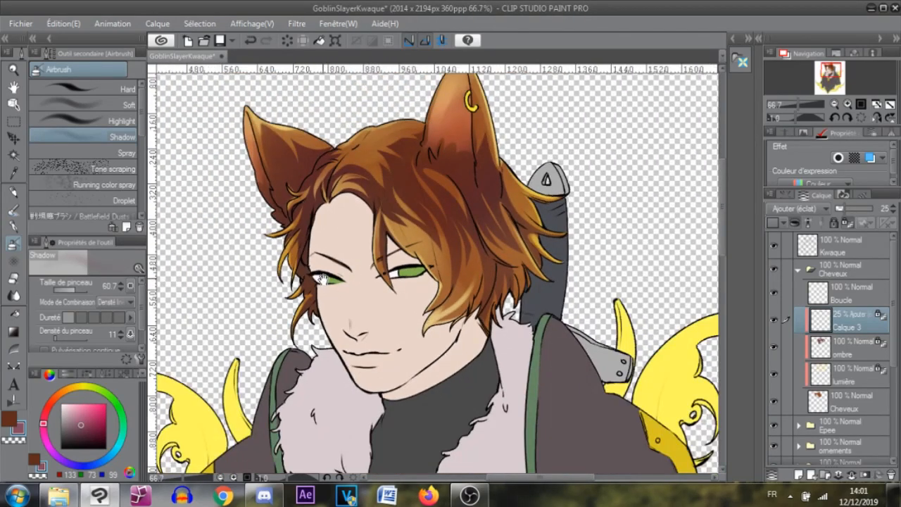
scroll(321, 279, "up", 3)
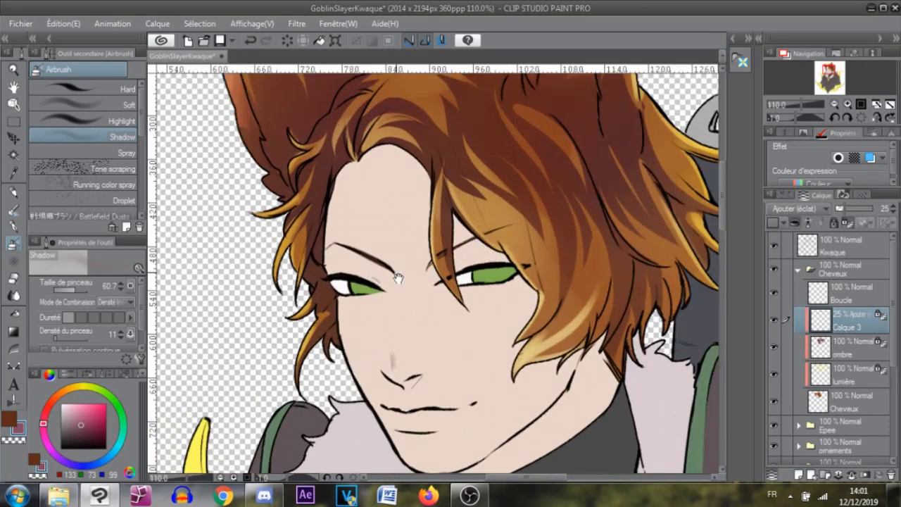
scroll(398, 279, "up", 5)
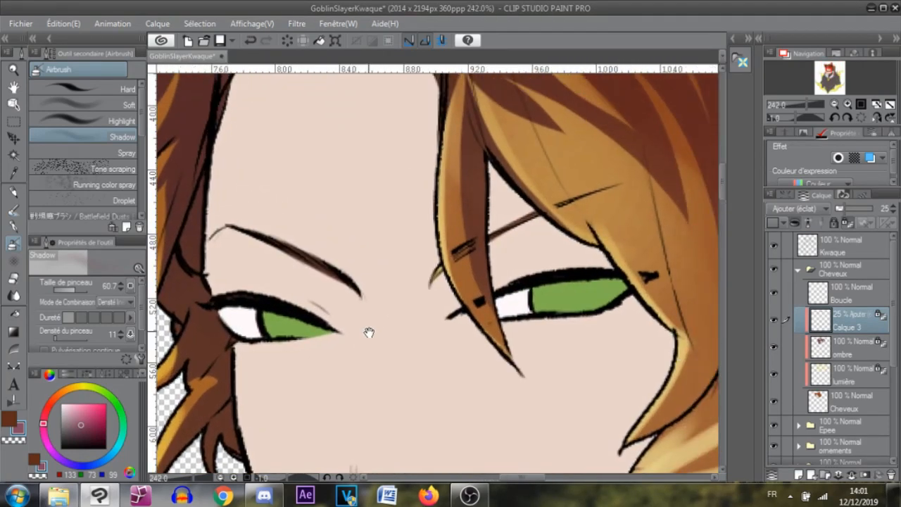
scroll(369, 333, "up", 1)
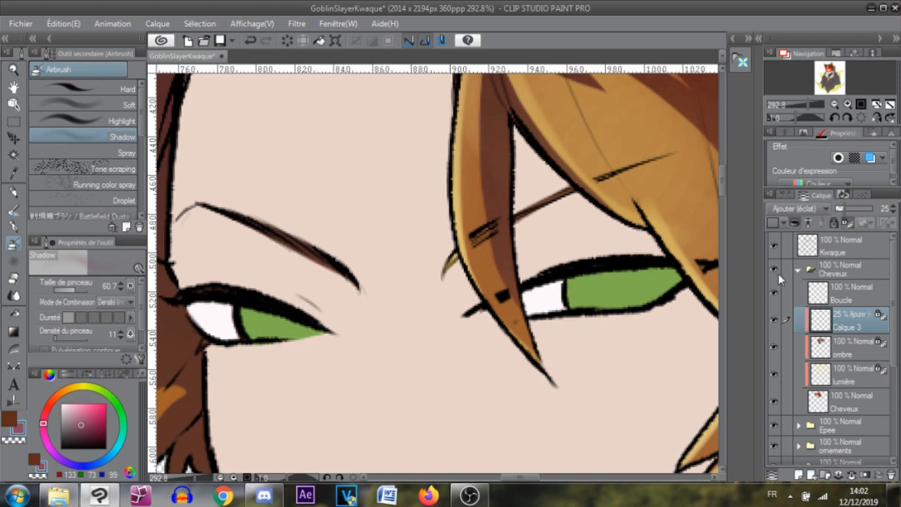
left_click(800, 272)
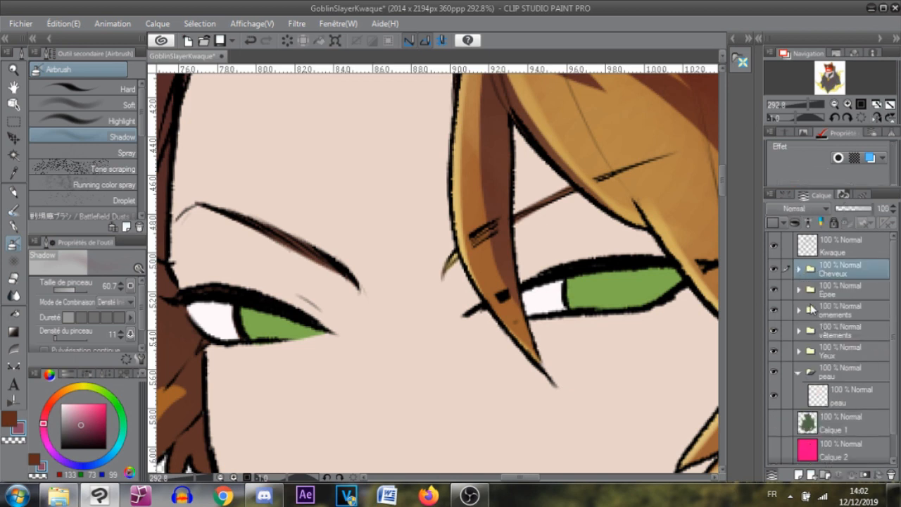
left_click(799, 350)
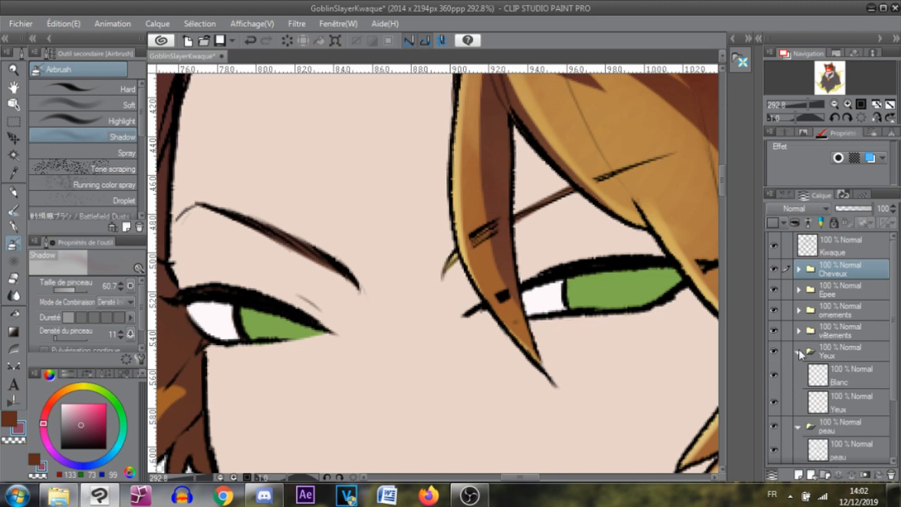
left_click(842, 386)
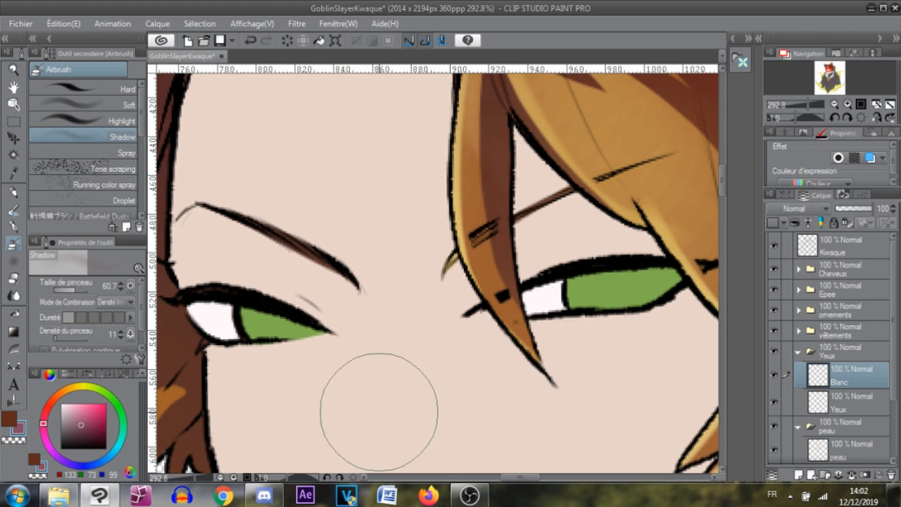
Add a new layer above Blanc, clip it to the layer below and name it ombre
left_click(78, 408)
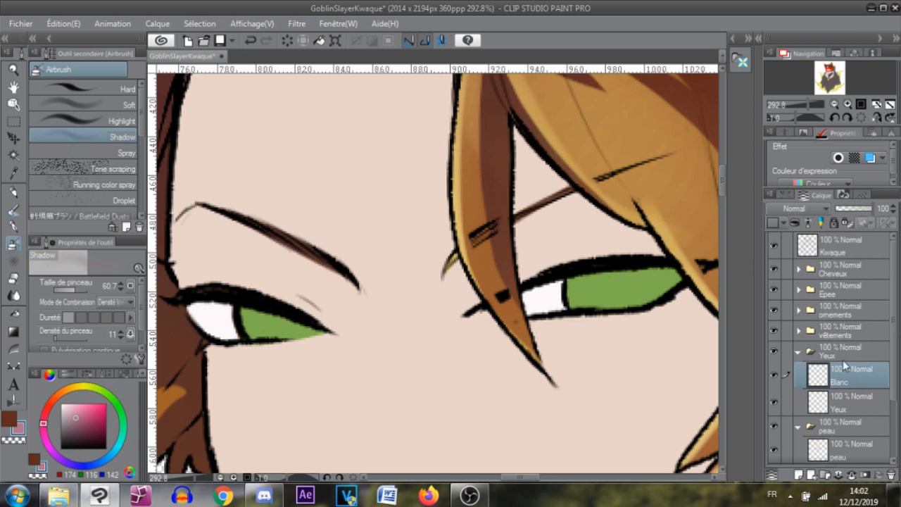
left_click(800, 475)
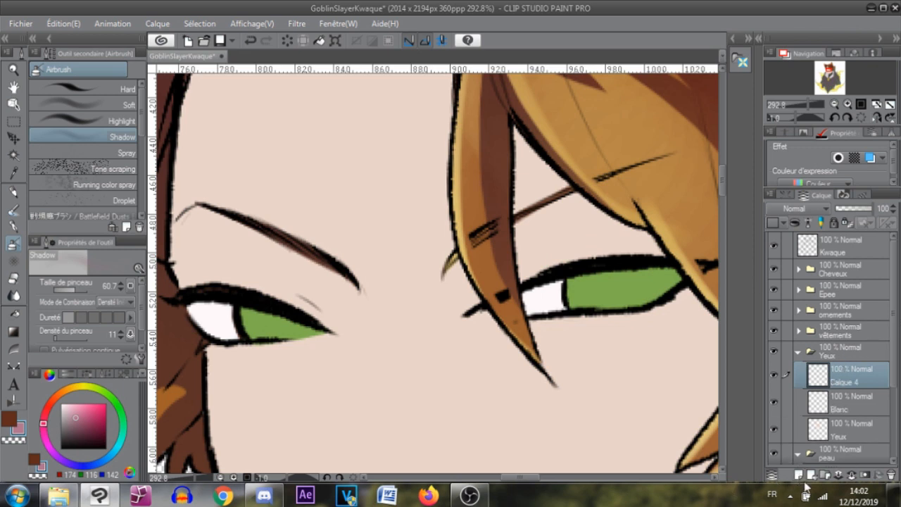
left_click(796, 224)
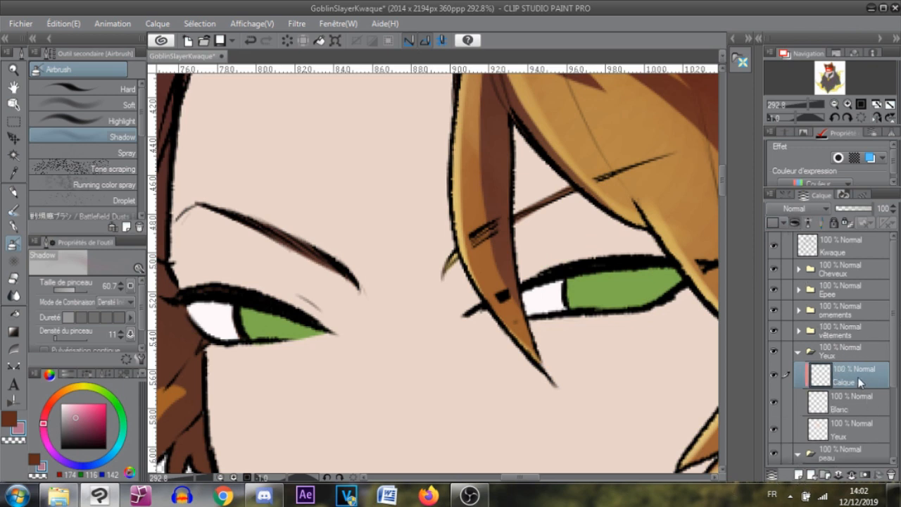
double_click(859, 382)
type("ombre")
key("Return")
Try shading the white of the eye with the Darker pencil in greyish mauve (RGB 152, 126, 137), reducing the pencil size to 15.6
left_click_drag(77, 419, 75, 414)
key("p")
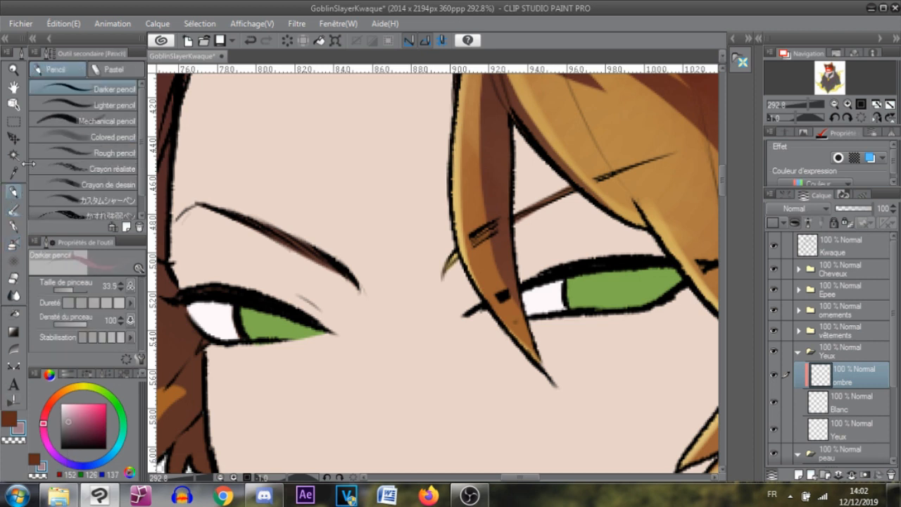
mouse_move(228, 268)
left_mouse_down()
mouse_move(176, 317)
mouse_move(192, 353)
mouse_move(208, 316)
mouse_move(228, 329)
left_mouse_up()
key("ctrl+z")
left_click(15, 209)
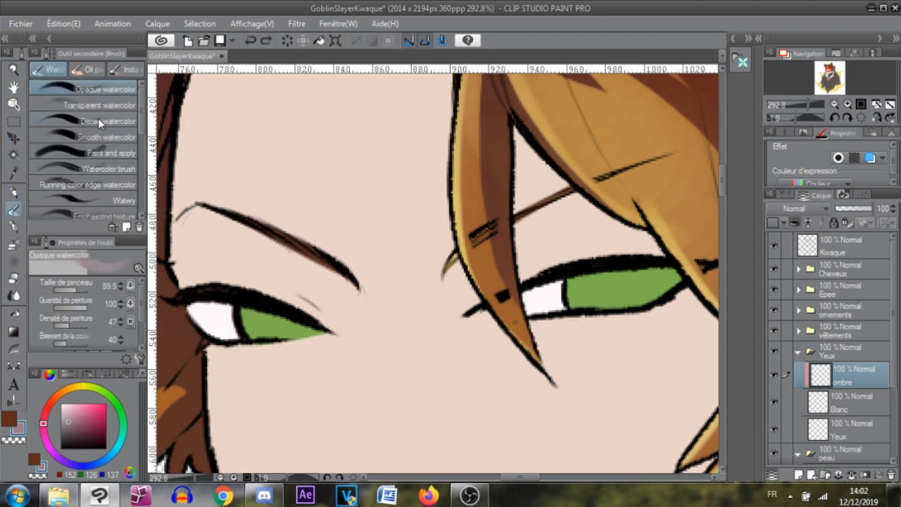
left_click_drag(290, 251, 356, 248)
left_click(14, 191)
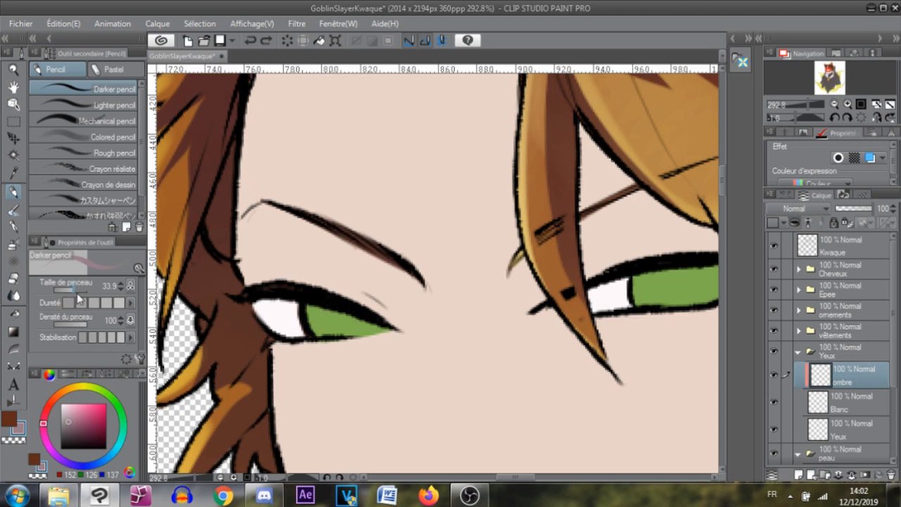
left_click_drag(72, 291, 69, 291)
mouse_move(308, 301)
left_mouse_down()
mouse_move(267, 301)
mouse_move(261, 310)
left_mouse_up()
key("ctrl+z")
Try the eye-white shadow again with the Darker pencil in a paler pink (RGB 208, 181, 193), and undo the strokes
left_click(72, 411)
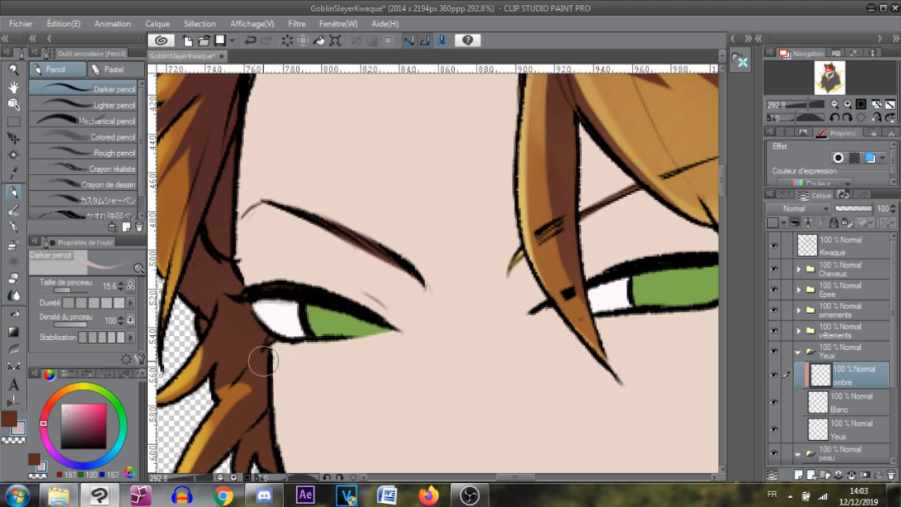
left_click(66, 411)
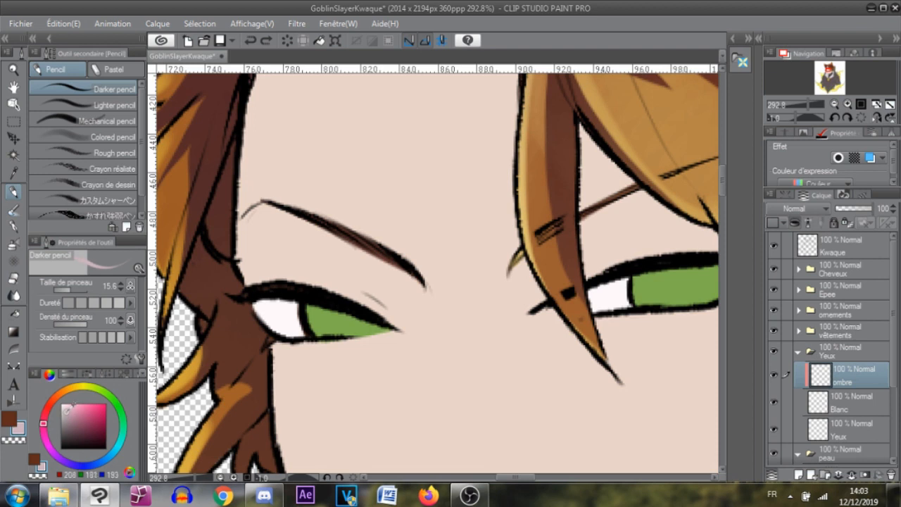
left_click_drag(309, 301, 254, 303)
key("ctrl+z")
key("ctrl+z")
key("ctrl+z")
Switch to the Opaque watercolor brush at size 12.8 and test a pale pink shadow (RGB 208, 184, 195) under the upper eyelid
key("b")
left_click_drag(73, 288, 68, 291)
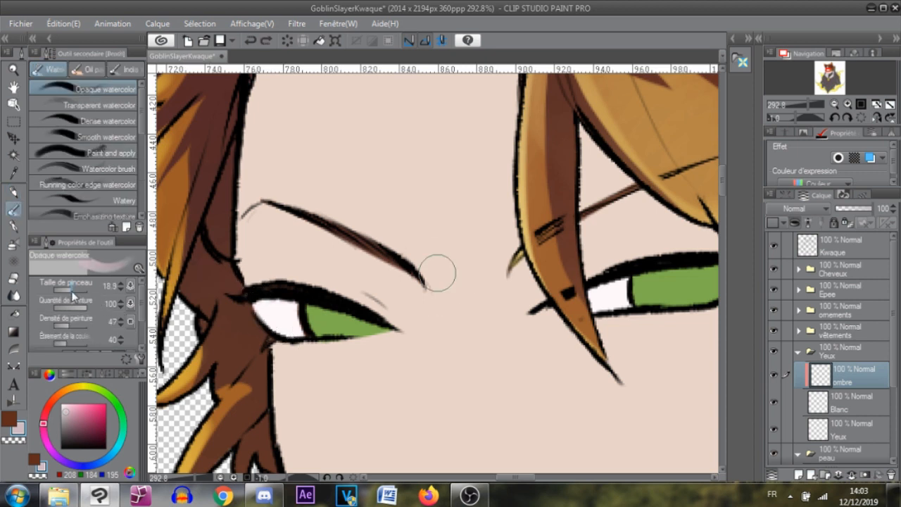
left_click_drag(298, 300, 252, 311)
key("ctrl+z")
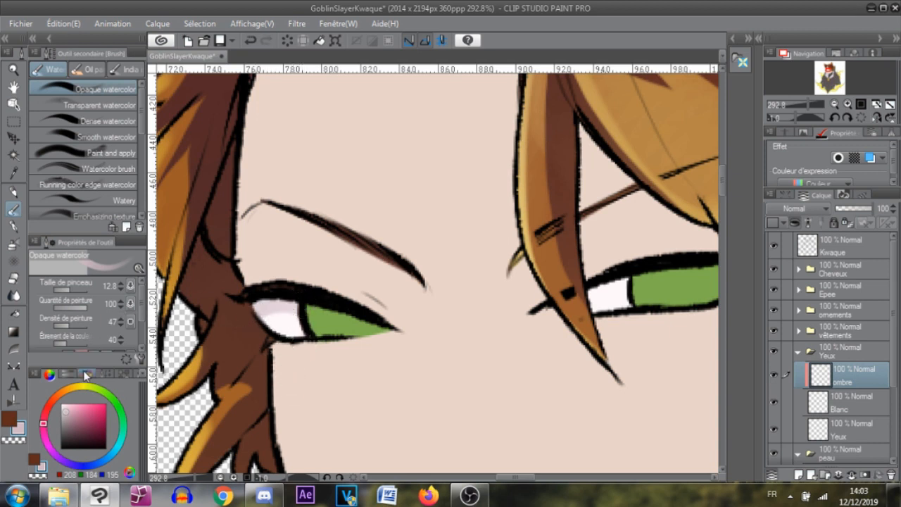
Set the colour to a darker mauve (RGB 182, 151, 164) and shade the eye white under the lid of the uncovered eye
left_click_drag(72, 412, 68, 417)
key("ctrl+z")
left_click_drag(303, 304, 254, 308)
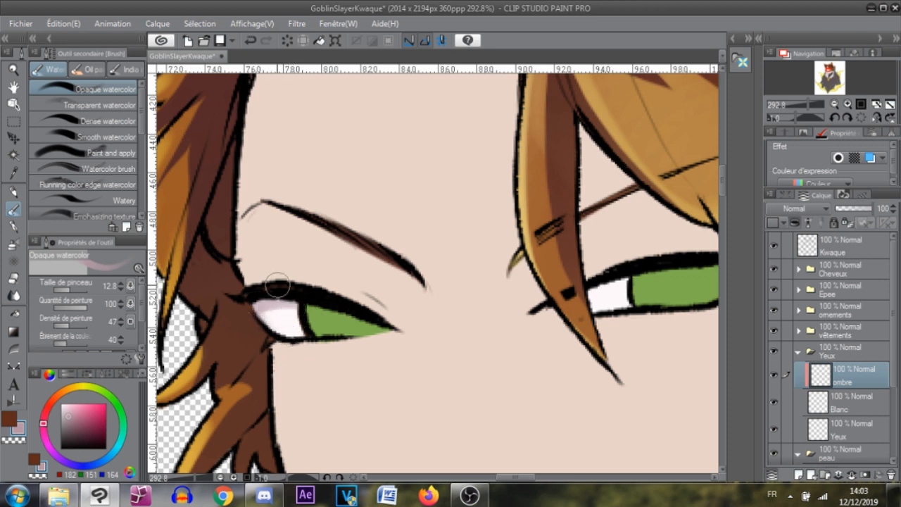
key("ctrl+z")
mouse_move(301, 305)
left_mouse_down()
mouse_move(273, 303)
mouse_move(298, 338)
mouse_move(253, 310)
left_mouse_up()
key("ctrl+z")
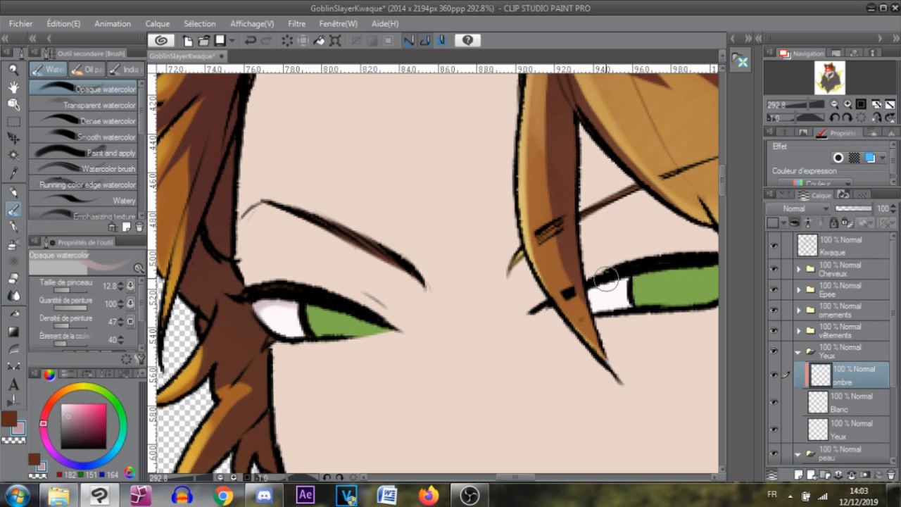
Shade the upper part of the other eye's white, beside the hair strand, with the same Opaque watercolor mauve
mouse_move(637, 276)
left_mouse_down()
mouse_move(580, 297)
mouse_move(594, 306)
left_mouse_up()
key("ctrl+z")
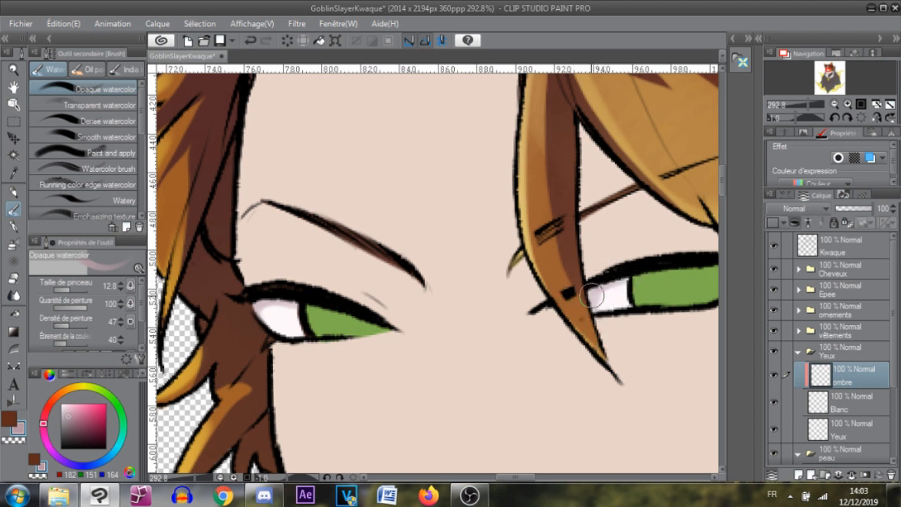
scroll(531, 352, "down", 2)
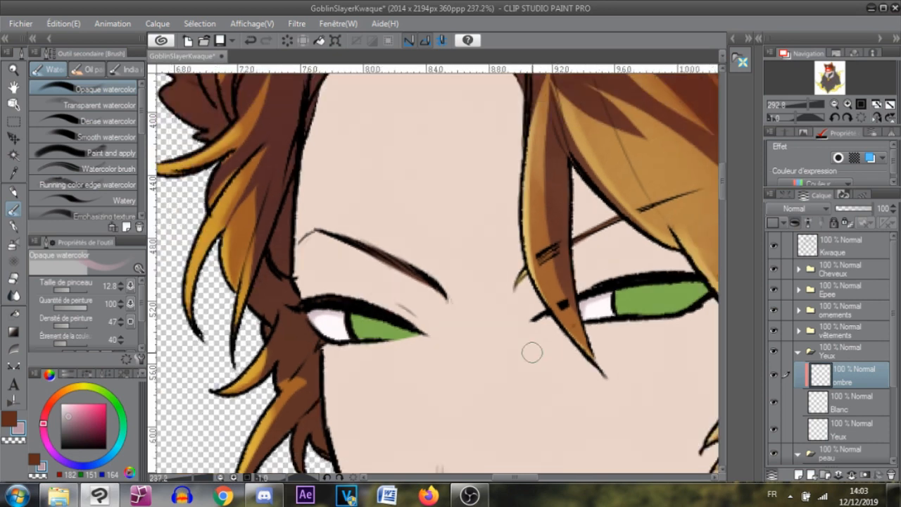
scroll(479, 317, "up", 1)
scroll(470, 294, "up", 1)
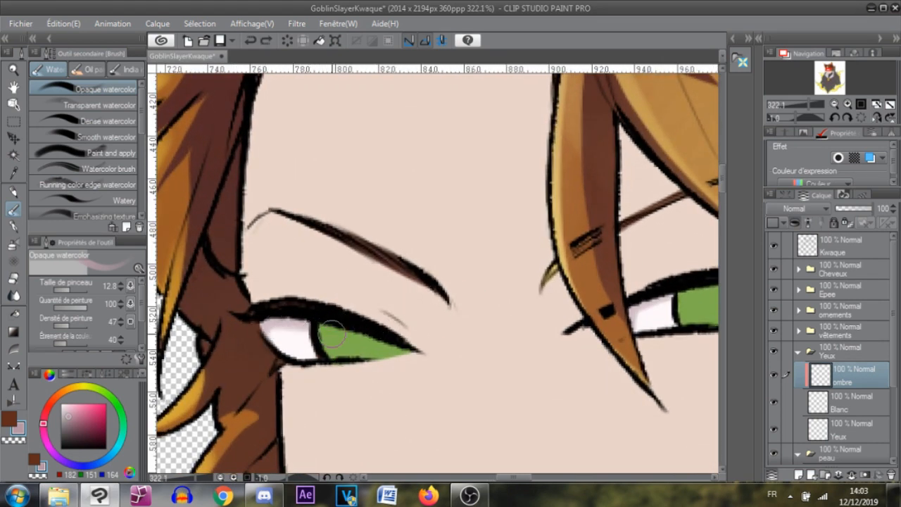
Finish the mauve shadow on the uncovered eye's white, and add a clipped layer named ombre above the Yeux layer
left_click_drag(260, 332, 311, 334)
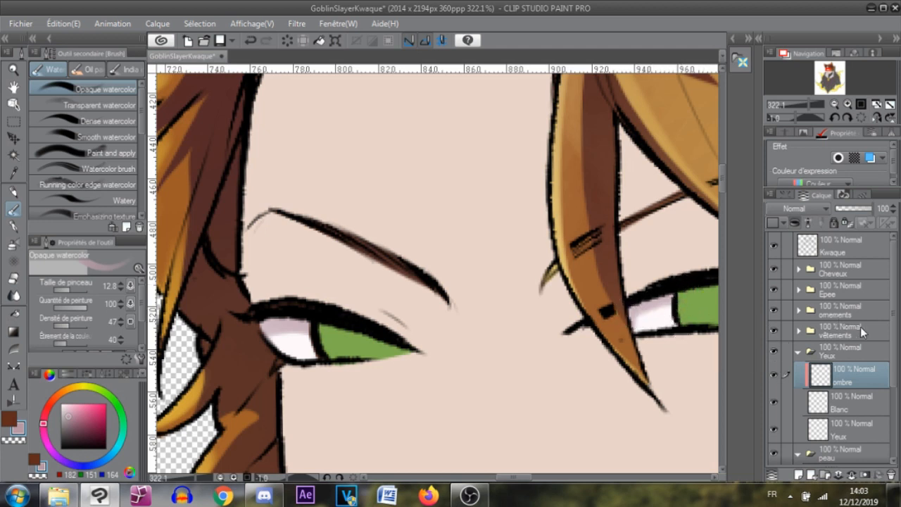
left_click(866, 427)
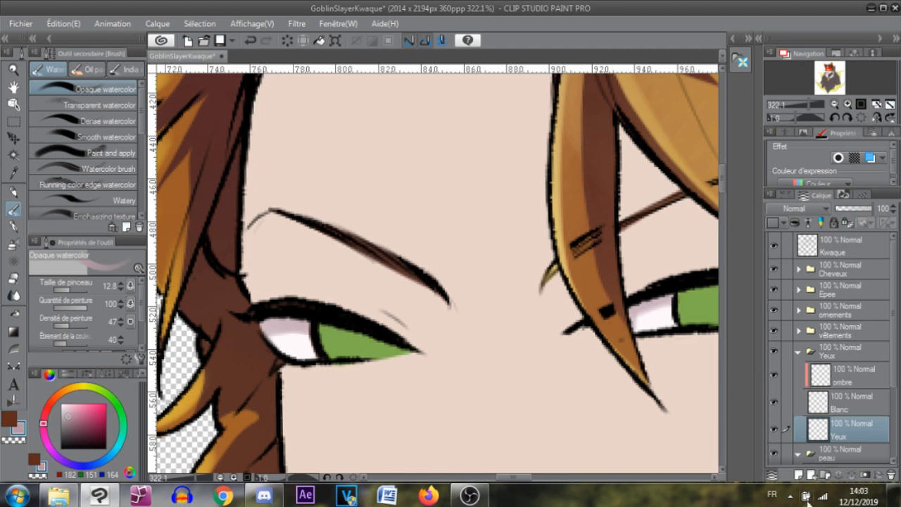
left_click(800, 475)
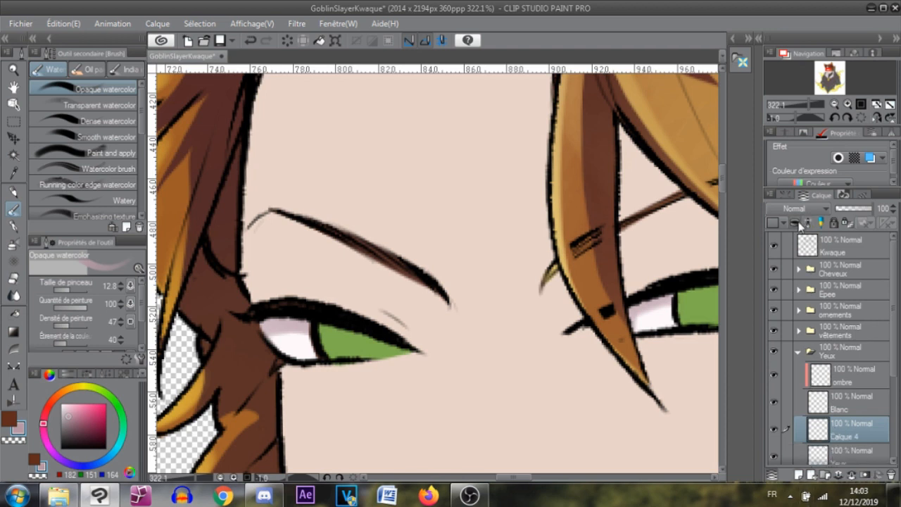
double_click(855, 435)
type("ombre")
key("Return")
Sample the iris green, darken it to RGB 59, 88, 29, and paint the uncovered eye's pupil with the G-pen at size 18.9
mouse_move(598, 368)
left_mouse_down()
mouse_move(549, 336)
mouse_move(467, 355)
left_mouse_up()
left_click_drag(589, 374, 629, 381)
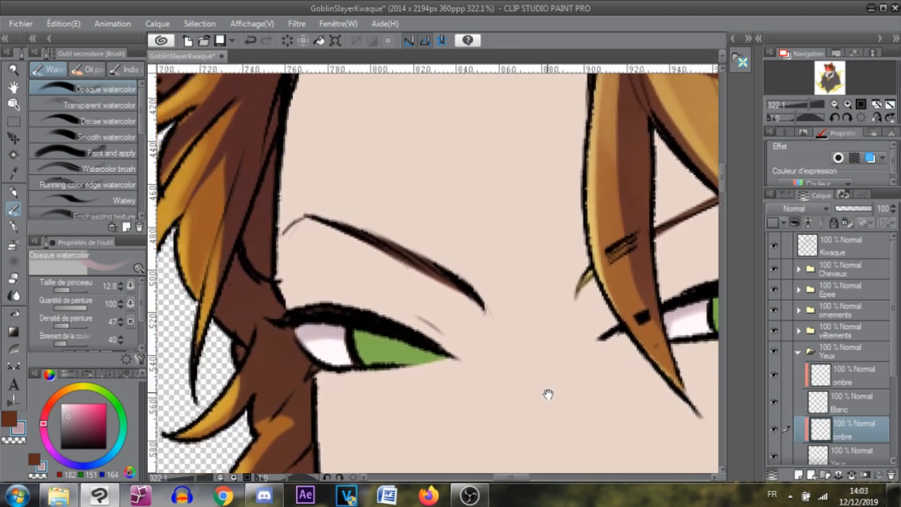
key("i")
left_click(384, 341)
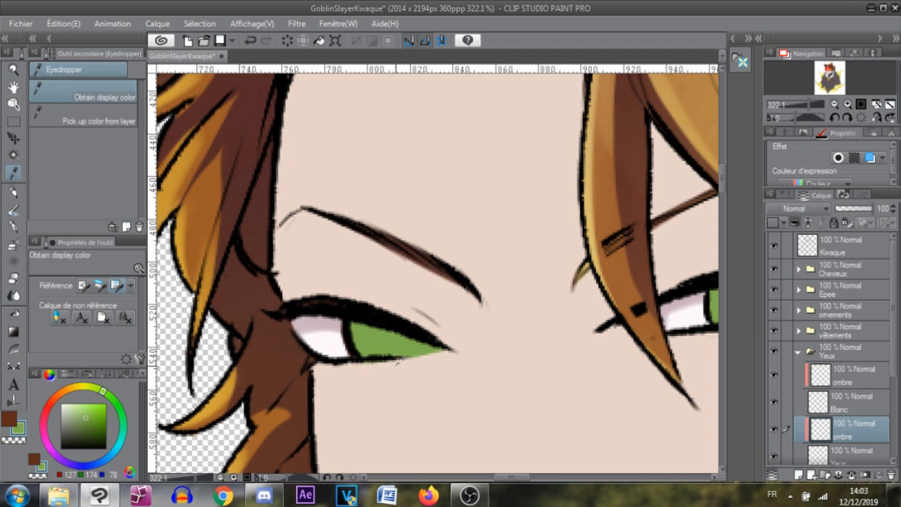
key("p")
left_click_drag(84, 421, 90, 432)
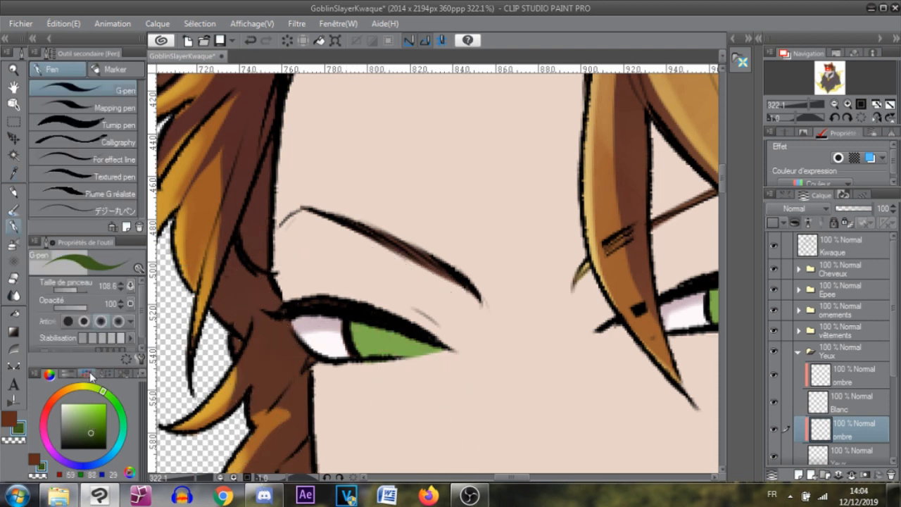
left_click_drag(81, 291, 70, 291)
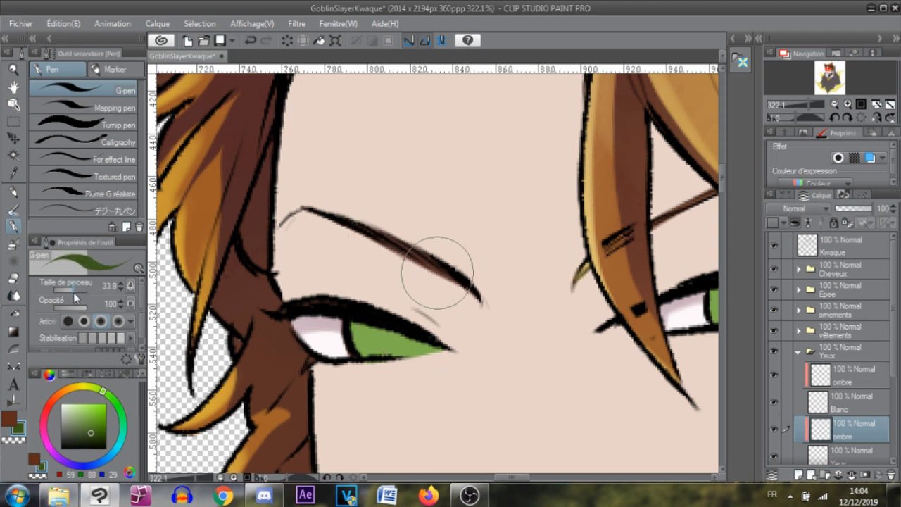
mouse_move(379, 339)
left_mouse_down()
mouse_move(402, 326)
mouse_move(406, 335)
mouse_move(391, 339)
mouse_move(395, 323)
mouse_move(390, 337)
mouse_move(384, 332)
mouse_move(392, 338)
mouse_move(377, 303)
mouse_move(387, 337)
mouse_move(351, 334)
left_mouse_up()
key("ctrl+z")
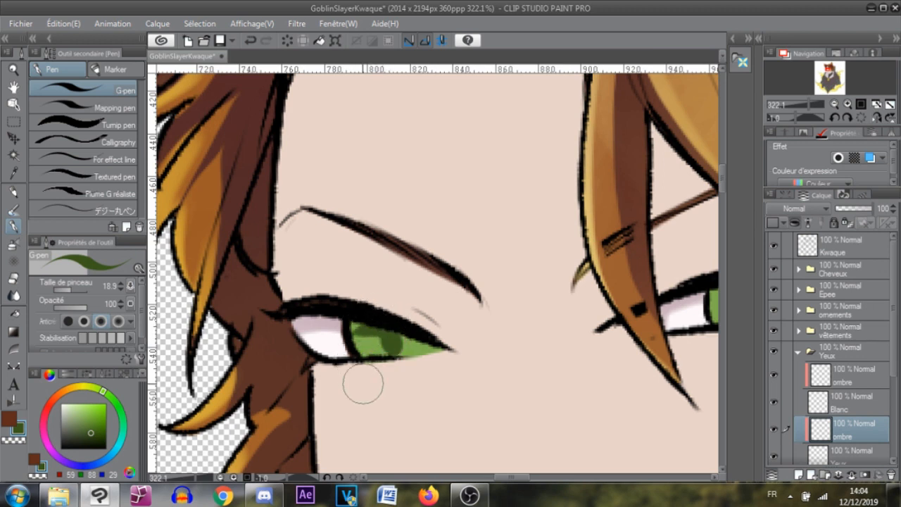
Shade the upper iris of the uncovered eye with the Opaque watercolor brush at size 8.7, undoing the unwanted strokes
left_click(14, 210)
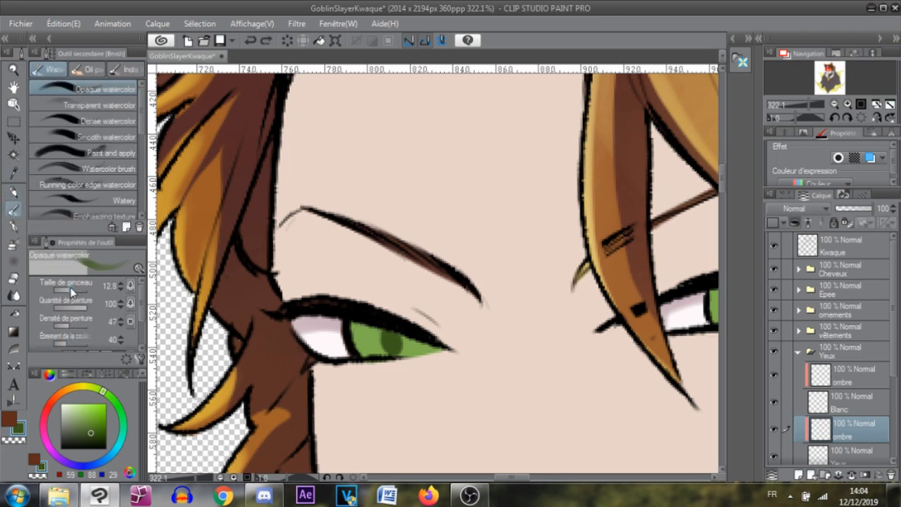
left_click_drag(73, 291, 74, 285)
mouse_move(392, 332)
left_mouse_down()
mouse_move(407, 309)
mouse_move(393, 342)
mouse_move(369, 331)
mouse_move(378, 350)
mouse_move(385, 340)
mouse_move(376, 329)
mouse_move(359, 357)
mouse_move(394, 334)
mouse_move(392, 342)
mouse_move(430, 343)
mouse_move(443, 379)
mouse_move(399, 345)
mouse_move(442, 341)
mouse_move(456, 367)
mouse_move(400, 339)
mouse_move(453, 368)
mouse_move(426, 380)
mouse_move(394, 340)
mouse_move(449, 361)
mouse_move(407, 337)
mouse_move(432, 348)
left_mouse_up()
key("ctrl+z")
key("ctrl+z")
key("ctrl+z")
key("ctrl+z")
key("ctrl+z")
key("ctrl+z")
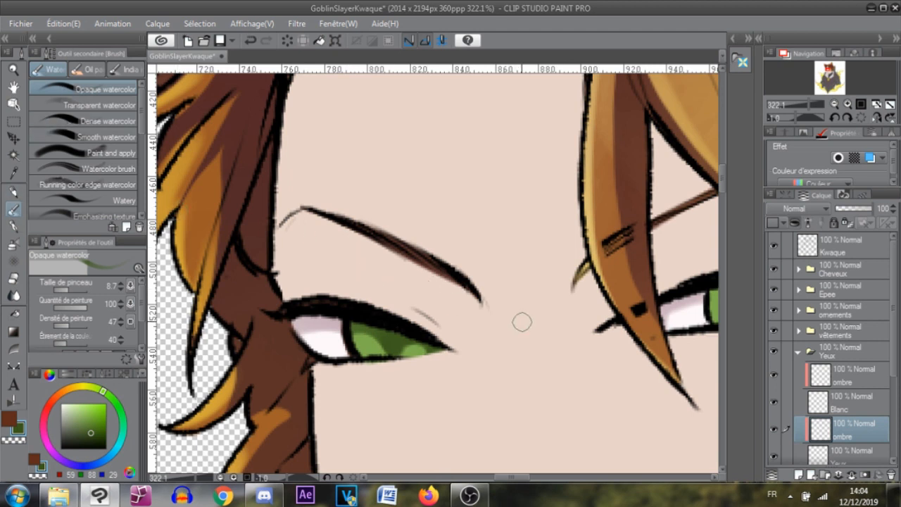
Try extra dark-green strokes on the lower iris with the Darker pencil at size 15.6, and undo them
left_click(12, 193)
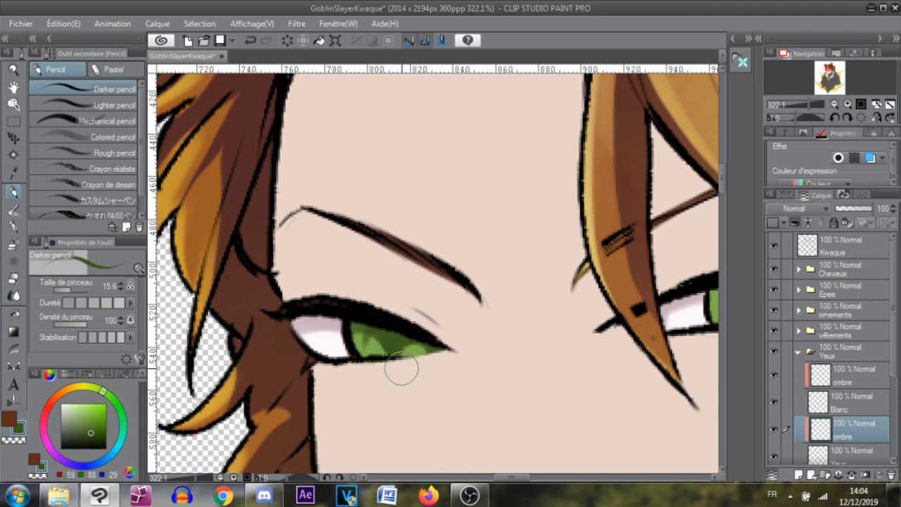
mouse_move(383, 352)
left_mouse_down()
mouse_move(383, 323)
mouse_move(367, 340)
mouse_move(378, 339)
mouse_move(384, 322)
mouse_move(364, 341)
mouse_move(382, 324)
left_mouse_up()
key("ctrl+z")
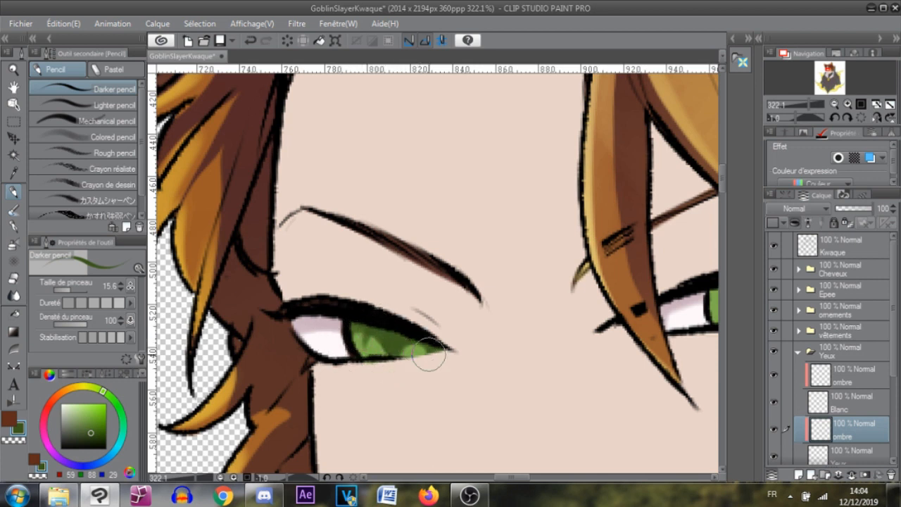
mouse_move(410, 363)
left_mouse_down()
mouse_move(412, 331)
mouse_move(413, 357)
mouse_move(413, 334)
mouse_move(398, 368)
mouse_move(381, 330)
left_mouse_up()
key("ctrl+z")
key("ctrl+z")
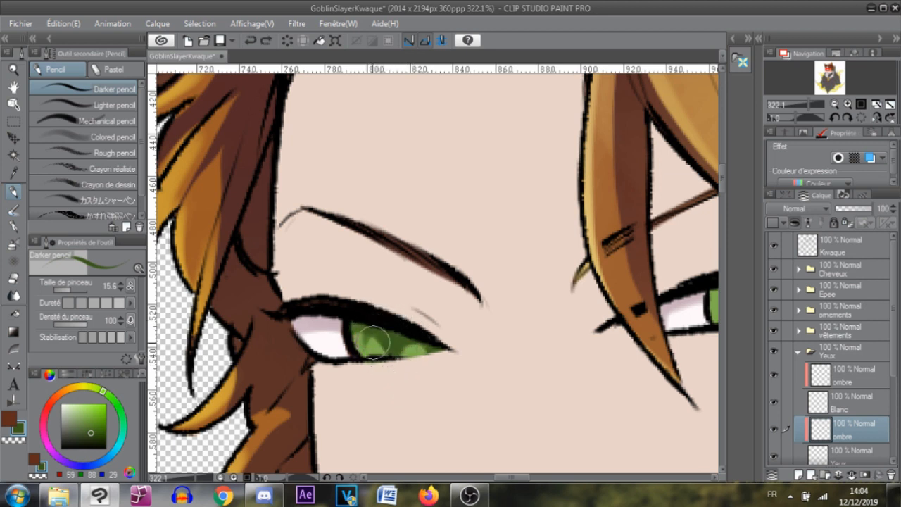
key("ctrl+z")
Refine the iris shading with the Darker pencil at size 5.9 and the Opaque watercolor brush at size 8.7
left_click(65, 290)
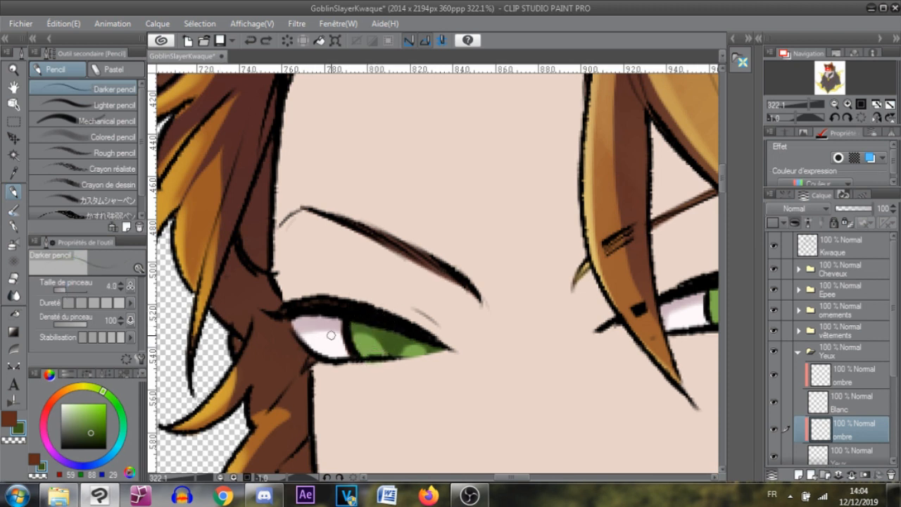
left_click(68, 291)
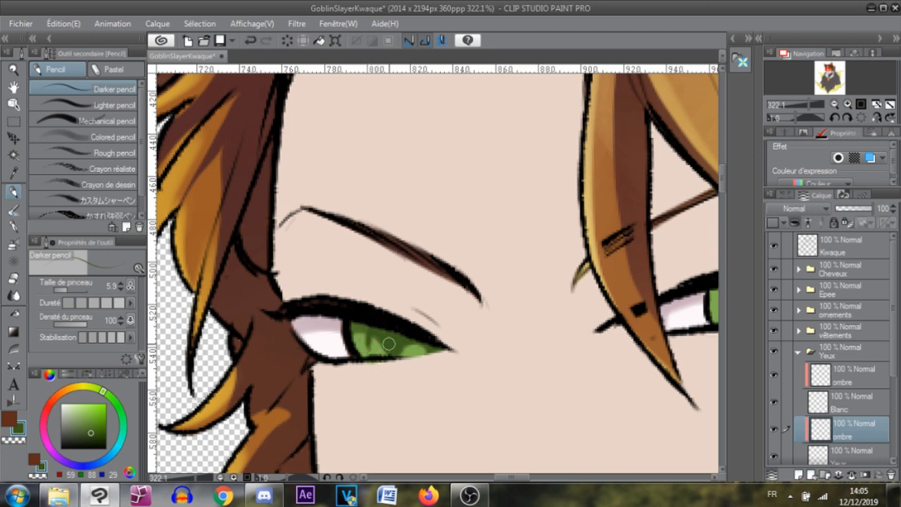
key("b")
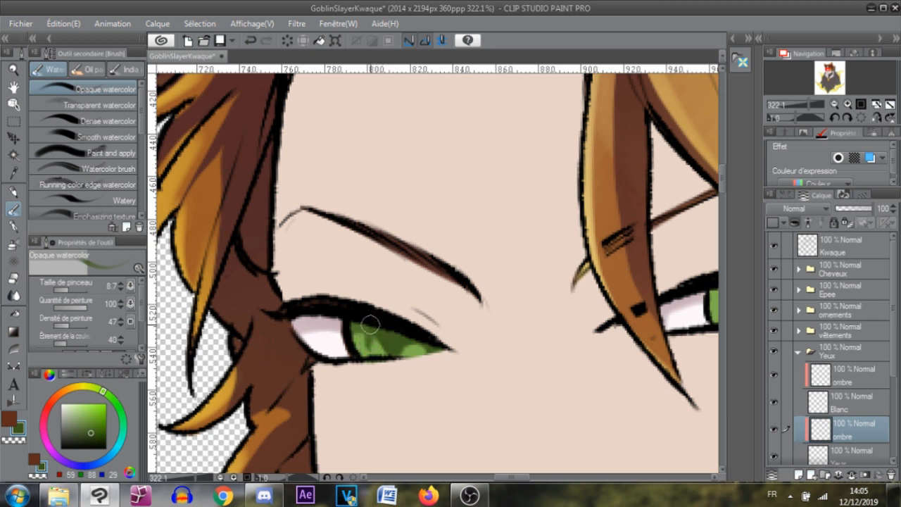
Paint a dark-green pupil in the eye beside the hair strand with the Opaque watercolor brush at size 8.7
left_click_drag(713, 341, 390, 363)
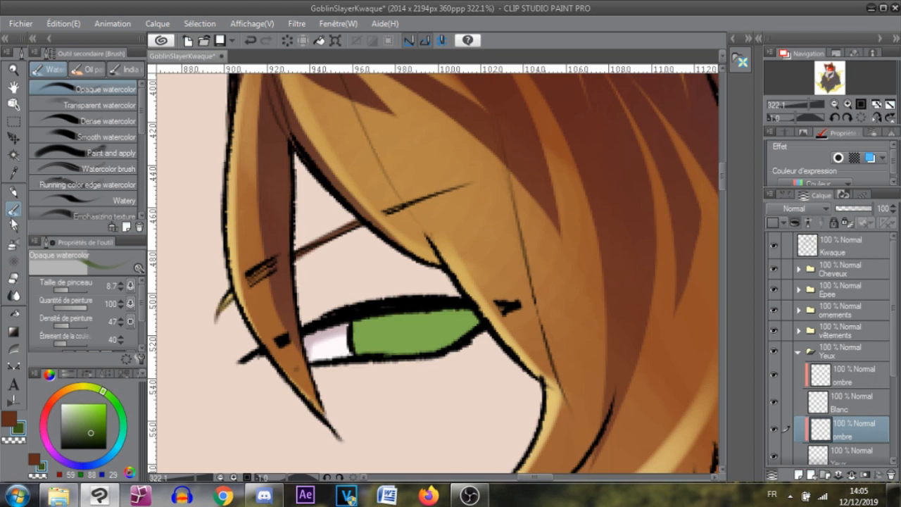
left_click(14, 192)
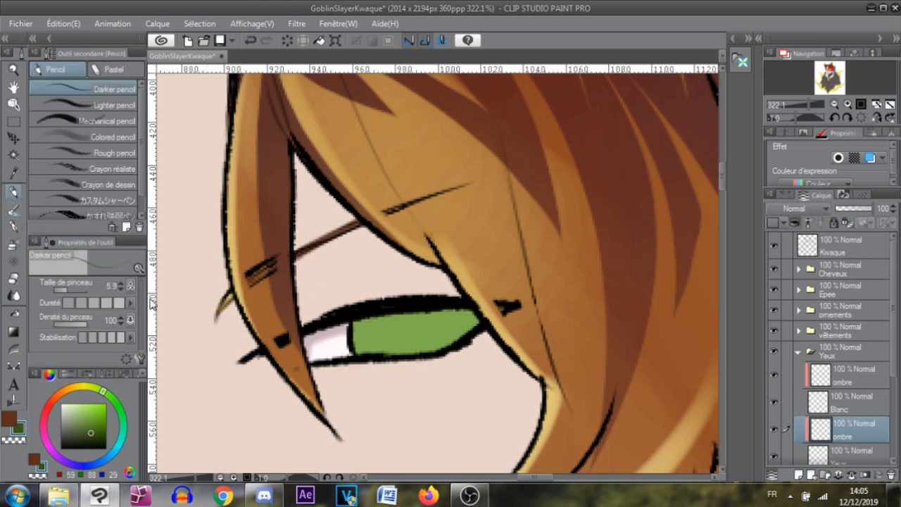
left_click(13, 210)
mouse_move(403, 326)
left_mouse_down()
mouse_move(419, 330)
mouse_move(404, 341)
left_mouse_up()
key("ctrl+z")
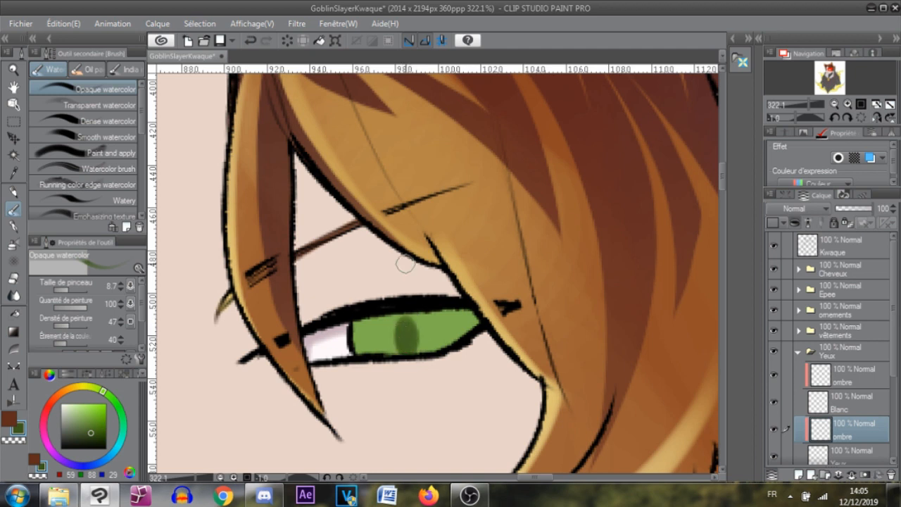
Shade the upper iris of the eye beside the hair strand with the same Opaque watercolor green
scroll(422, 265, "down", 5)
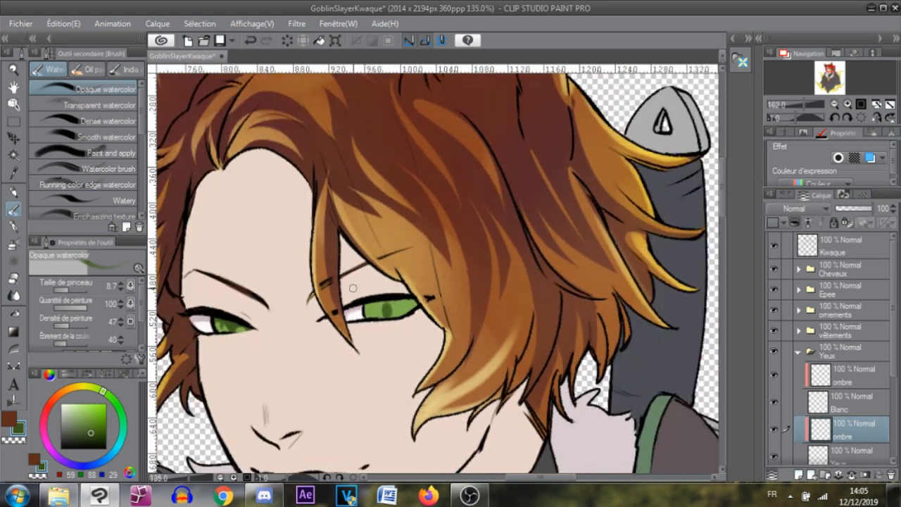
scroll(359, 281, "down", 2)
scroll(369, 265, "up", 1)
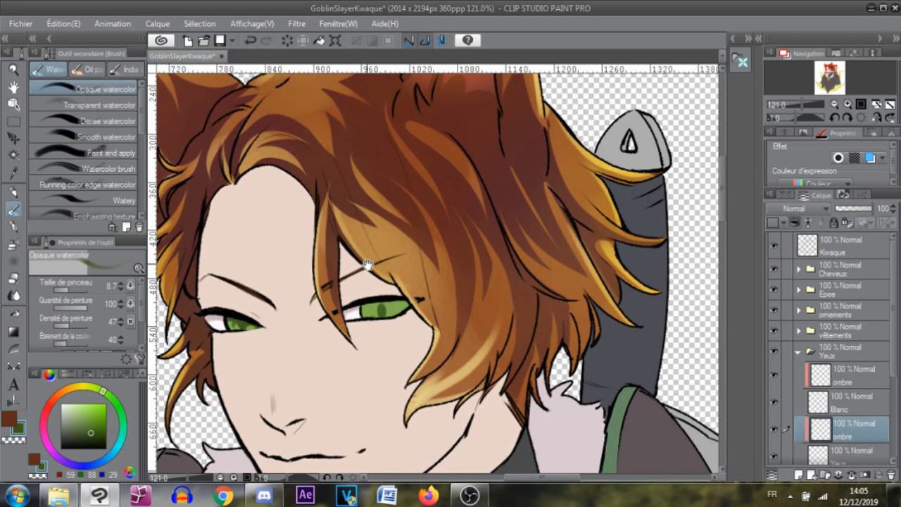
left_click_drag(369, 265, 400, 286)
scroll(402, 286, "up", 3)
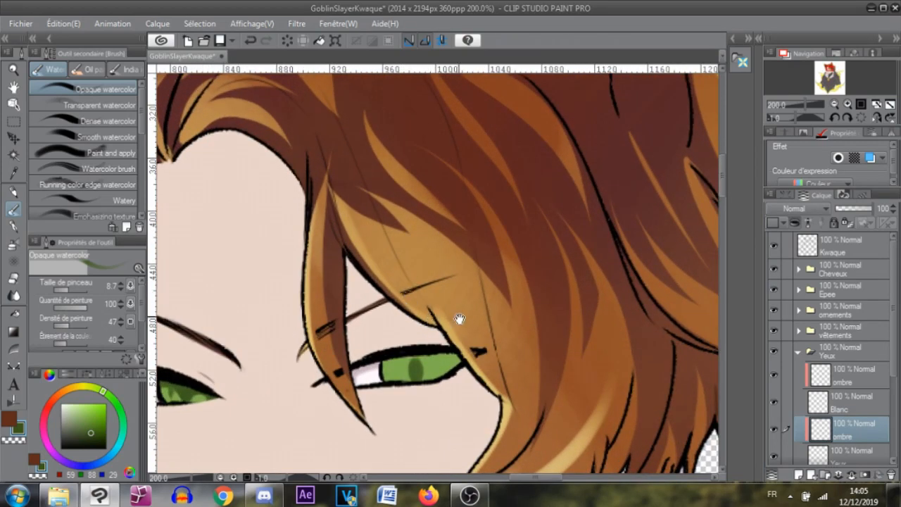
left_click_drag(461, 317, 525, 221)
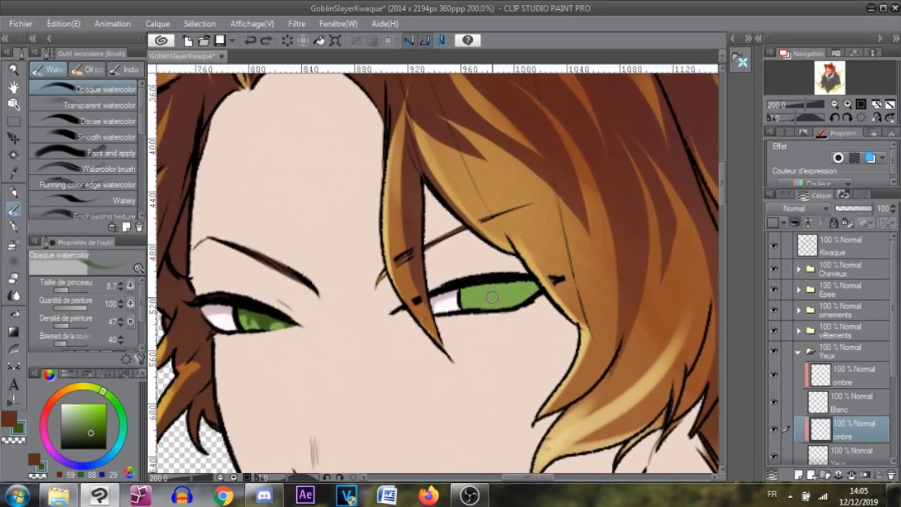
mouse_move(500, 302)
left_mouse_down()
mouse_move(520, 285)
mouse_move(549, 290)
mouse_move(500, 291)
mouse_move(485, 281)
mouse_move(498, 298)
mouse_move(448, 301)
mouse_move(473, 308)
mouse_move(510, 280)
mouse_move(546, 274)
mouse_move(502, 286)
mouse_move(534, 282)
left_mouse_up()
left_click_drag(490, 302, 458, 296)
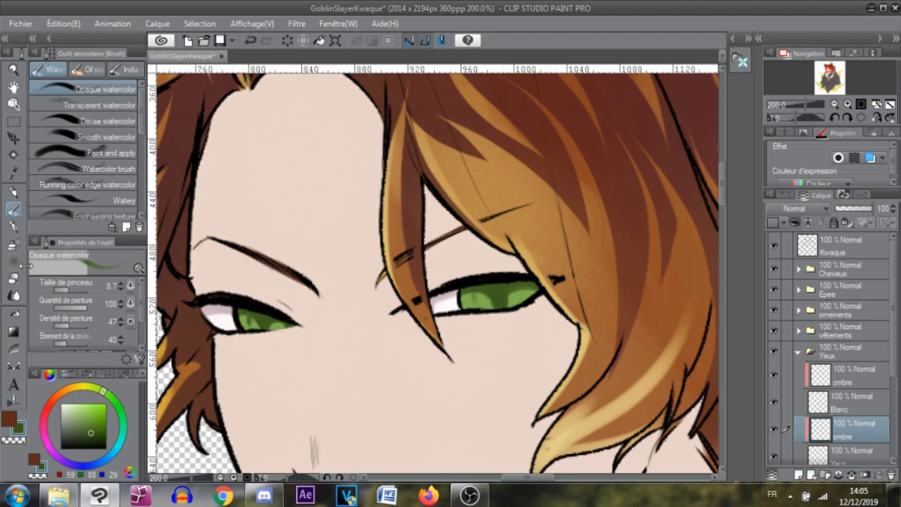
Extend the iris shadow of the eye beside the hair strand with the Darker pencil at size 18.9
left_click(16, 226)
left_click(13, 191)
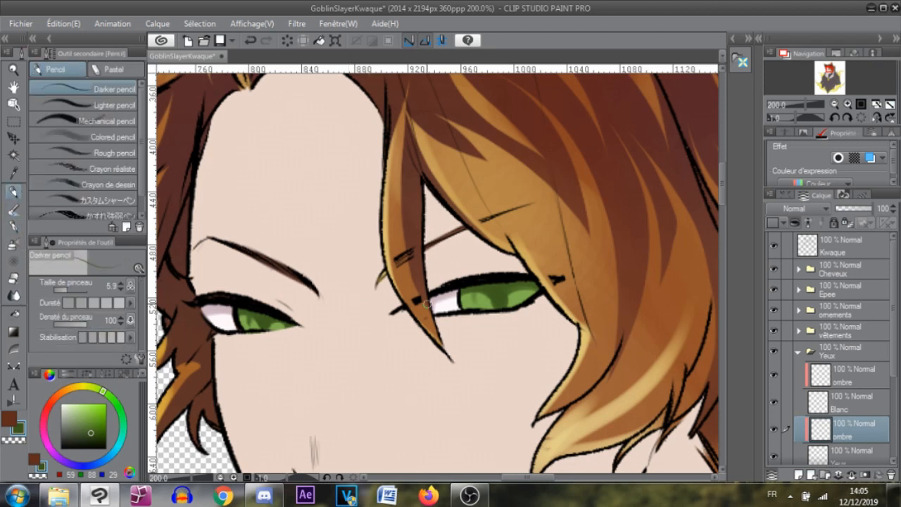
left_click_drag(72, 293, 75, 290)
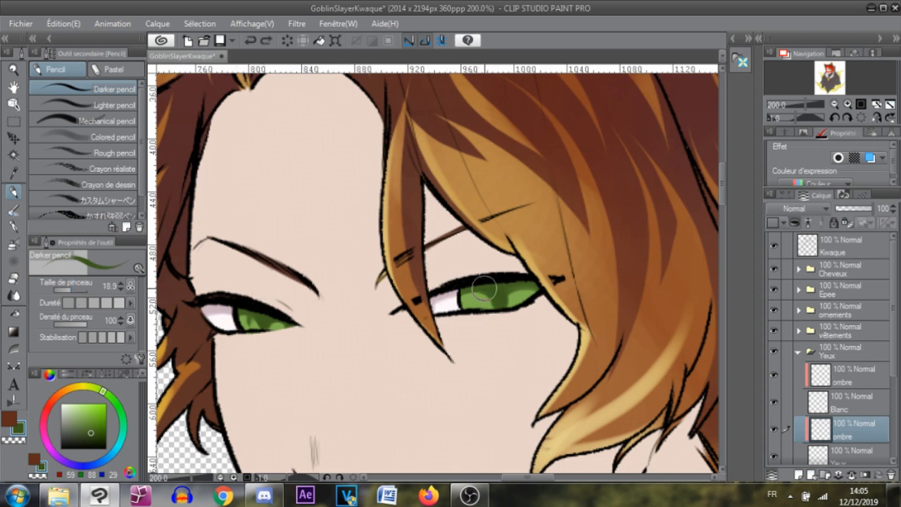
left_click_drag(489, 280, 476, 300)
mouse_move(526, 289)
left_mouse_down()
mouse_move(519, 311)
mouse_move(508, 328)
mouse_move(519, 301)
mouse_move(507, 282)
mouse_move(516, 309)
left_mouse_up()
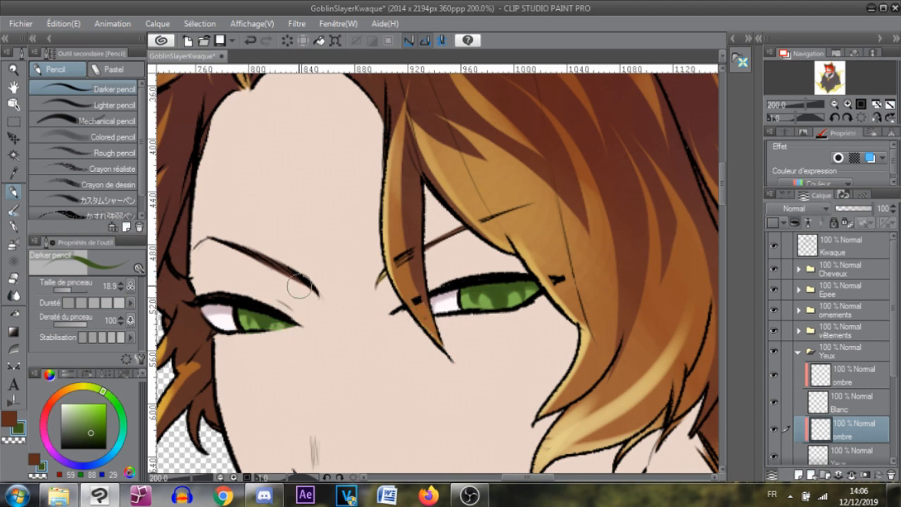
Set the colour to a deeper green (RGB 29, 47, 9) on the iris ombre layer, test it on the pupil with the pencil, and undo
left_click(850, 457)
left_click(838, 431)
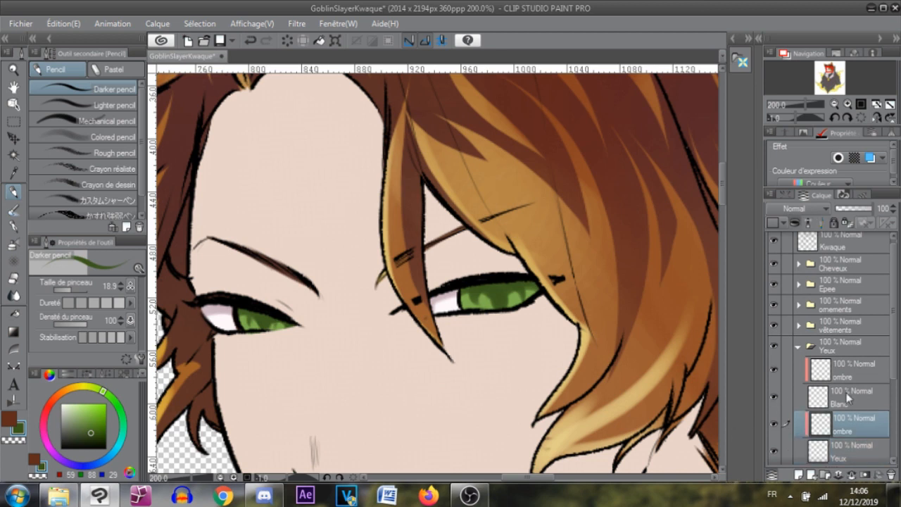
left_click_drag(89, 436, 98, 442)
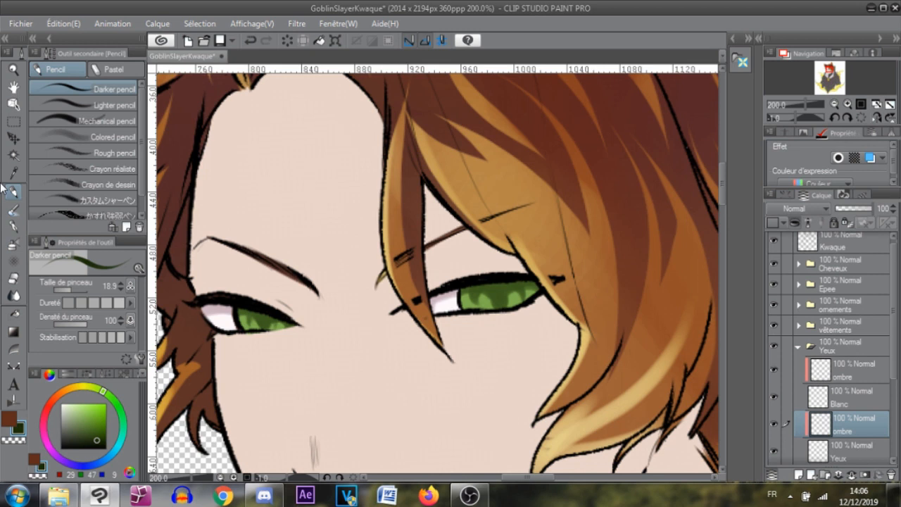
left_click_drag(493, 297, 500, 292)
key("ctrl+z")
Darken the pupils and upper irises of both eyes with the Opaque watercolor brush at size 8.7, undoing the unwanted strokes
left_click(13, 209)
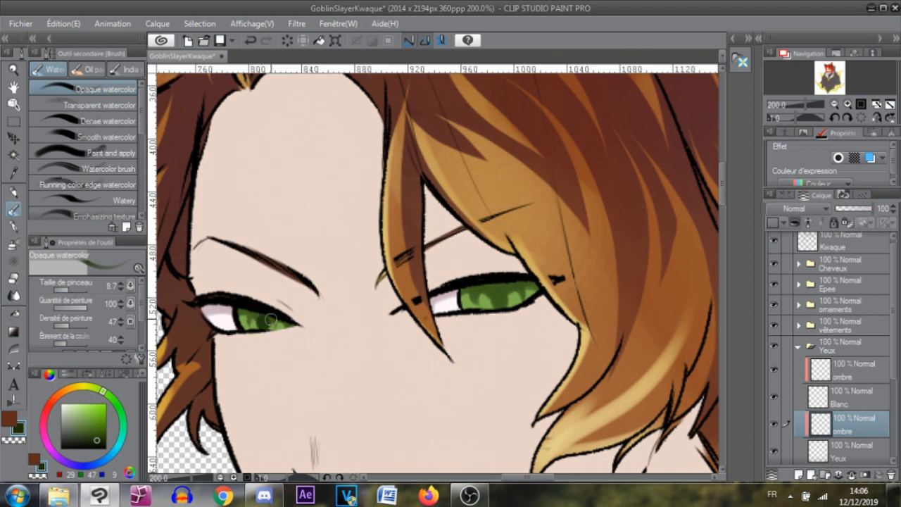
left_click_drag(240, 310, 282, 324)
key("ctrl+z")
key("ctrl+z")
mouse_move(504, 293)
left_mouse_down()
mouse_move(465, 285)
mouse_move(469, 298)
mouse_move(505, 281)
mouse_move(500, 290)
mouse_move(539, 278)
left_mouse_up()
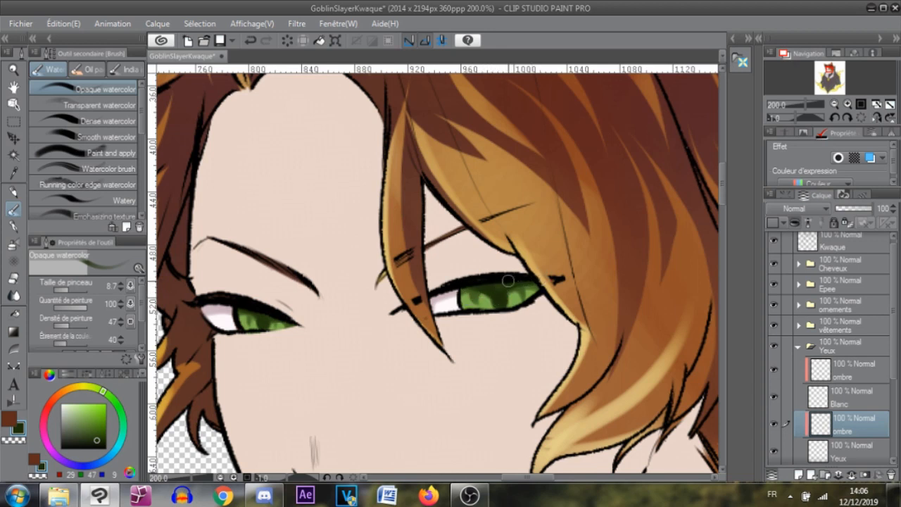
mouse_move(492, 283)
left_mouse_down()
mouse_move(452, 294)
mouse_move(544, 287)
left_mouse_up()
key("ctrl+z")
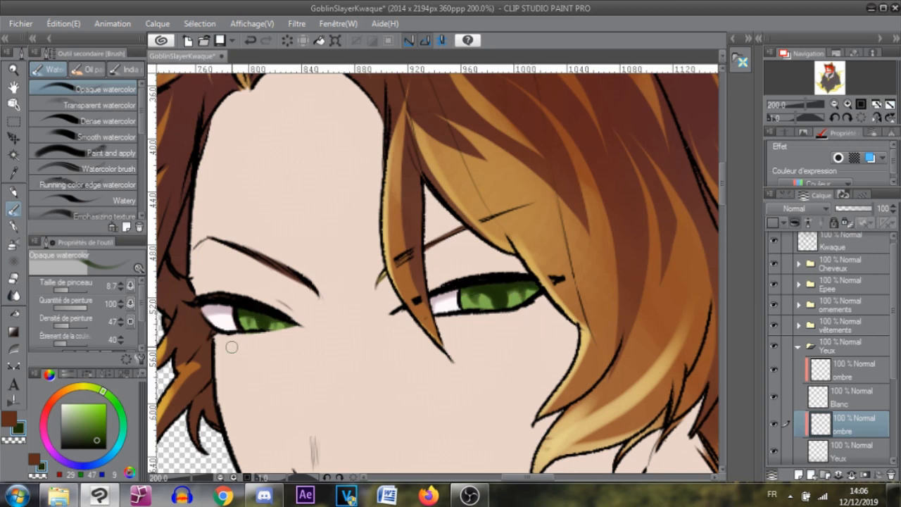
left_click_drag(267, 318, 282, 327)
key("ctrl+z")
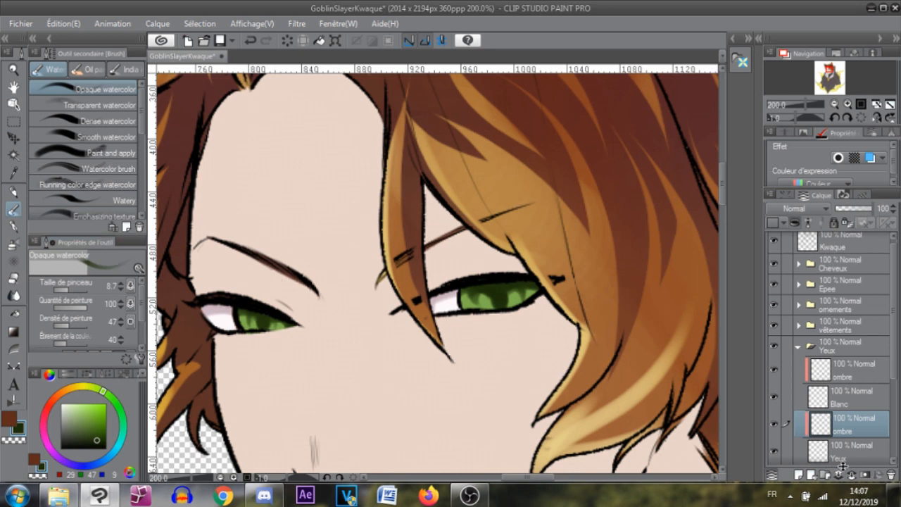
Lock the transparent pixels of the iris ombre layer and select the Soft airbrush
left_click(13, 193)
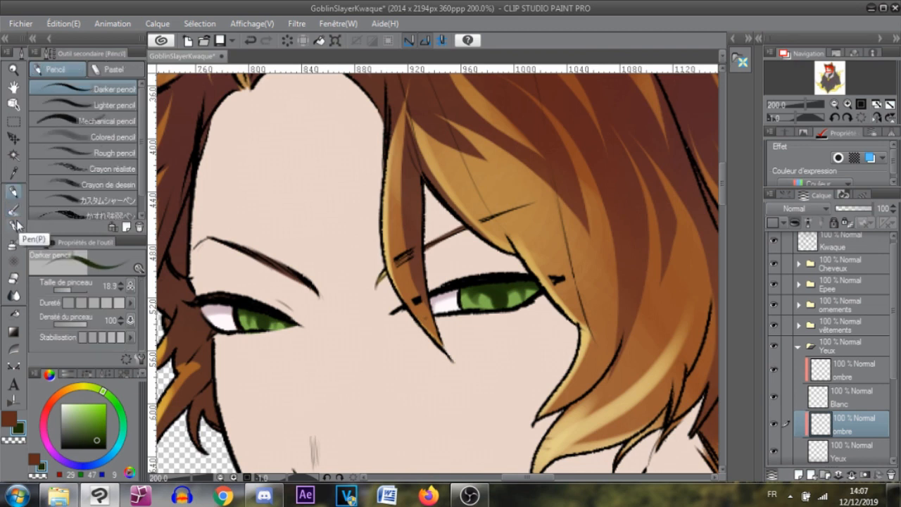
left_click(14, 227)
left_click(13, 243)
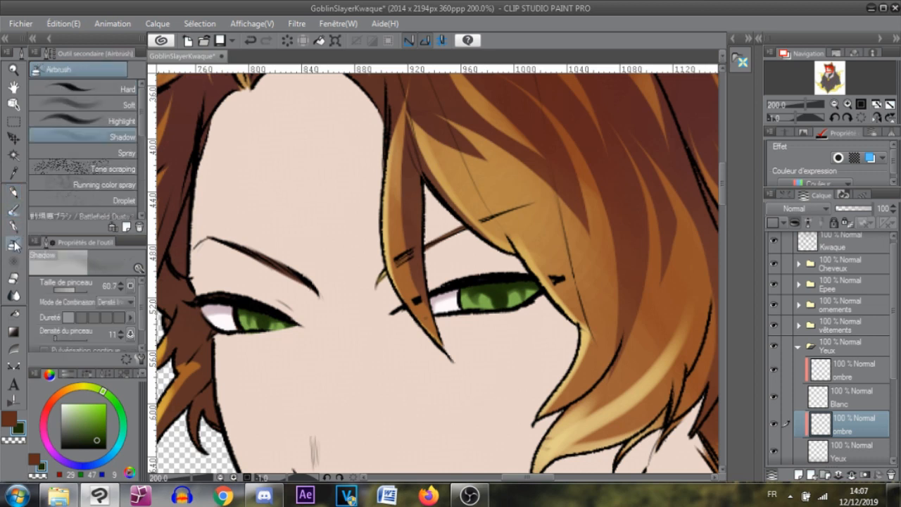
left_click(848, 225)
left_click(109, 107)
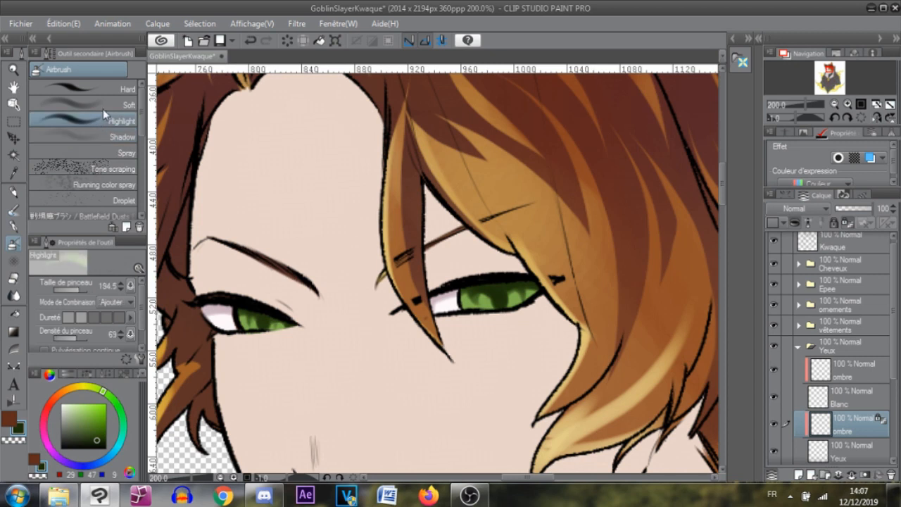
Try to tint the upper iris beside the hair strand dark magenta (RGB 81, 7, 54) with the Soft airbrush at sizes 50 and 89.5
left_click_drag(57, 403, 48, 442)
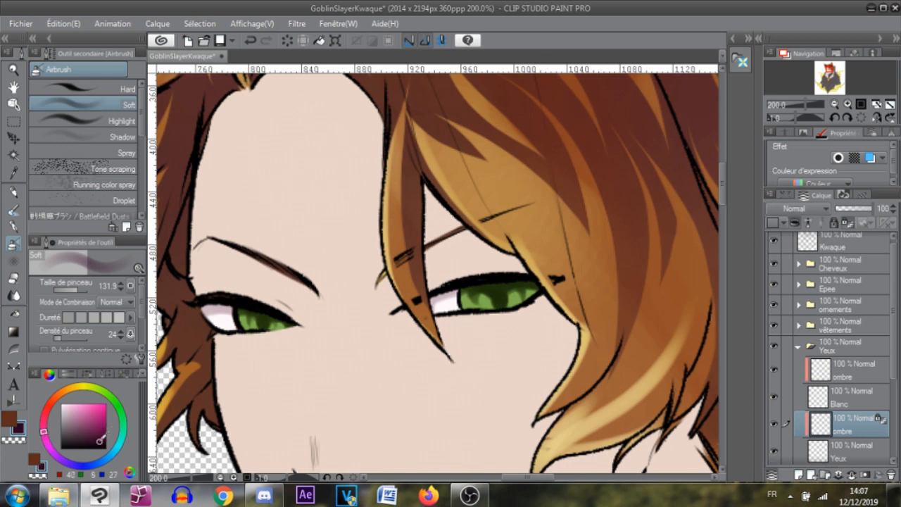
left_click_drag(104, 431, 102, 435)
left_click(74, 291)
left_click_drag(74, 291, 74, 290)
left_click_drag(438, 280, 529, 274)
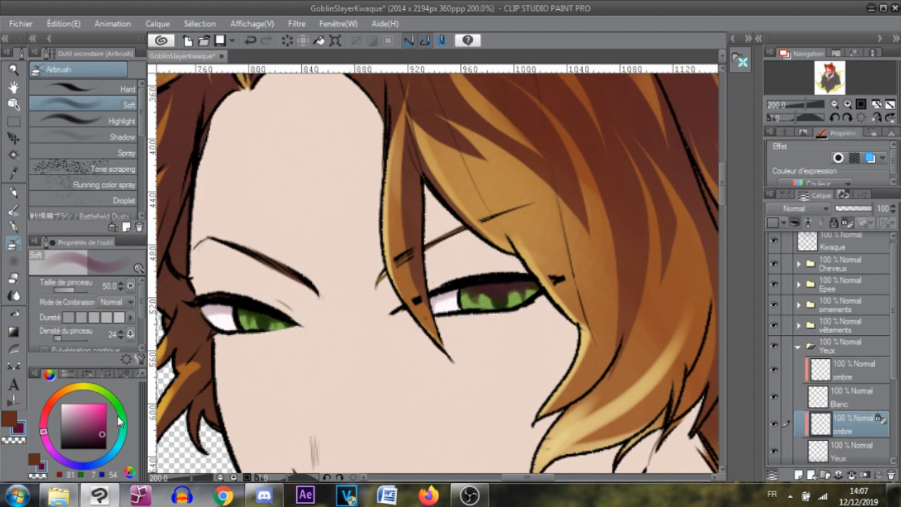
left_click(77, 290)
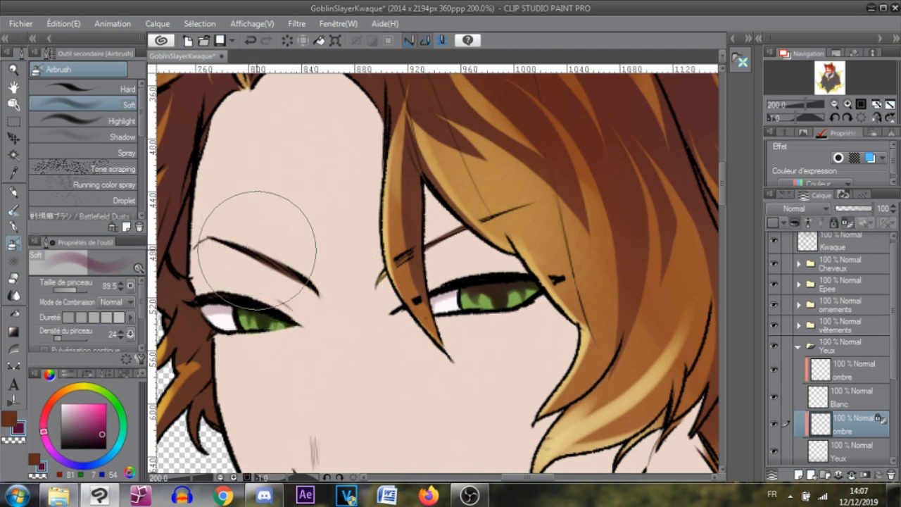
mouse_move(612, 243)
left_mouse_down()
mouse_move(493, 303)
mouse_move(479, 285)
left_mouse_up()
key("ctrl+z")
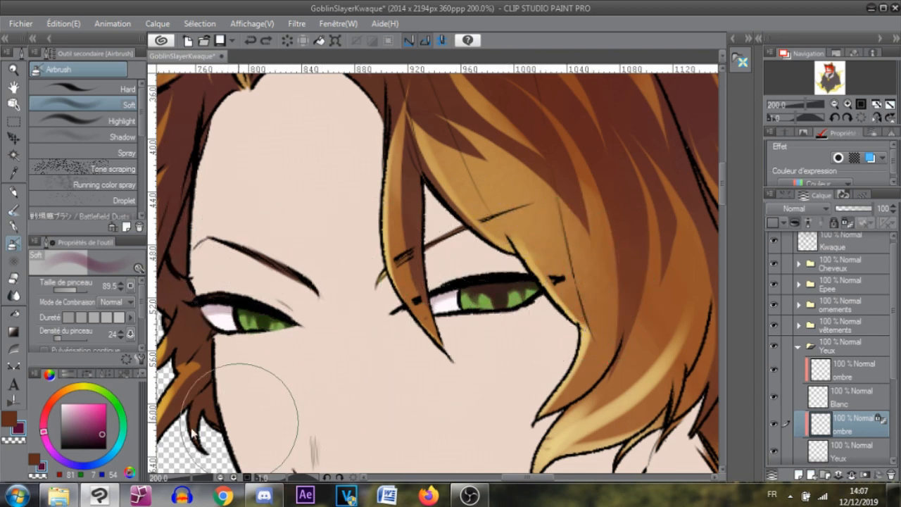
Set the colour to dark purple (RGB 76, 7, 81) and tint the iris shadows with the Soft airbrush on the iris ombre layer, undoing unwanted strokes
left_click_drag(47, 439, 51, 445)
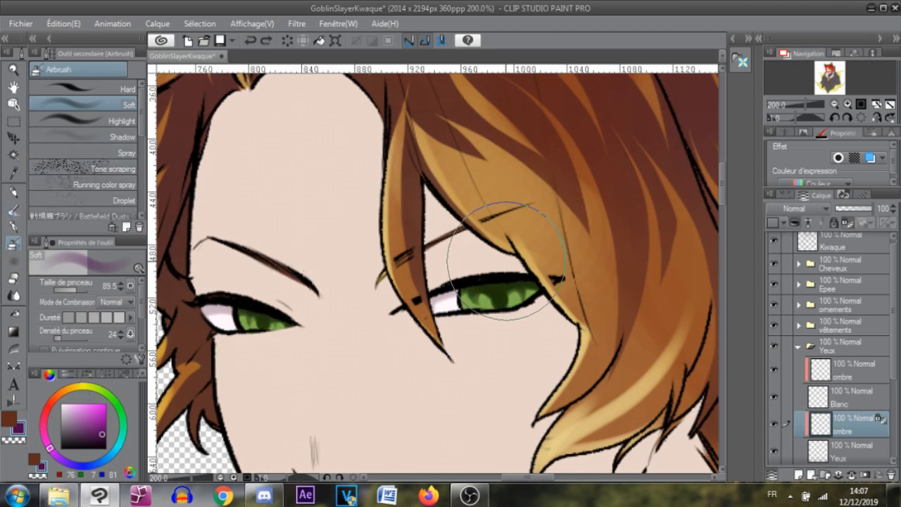
left_click(474, 274, "ctrl")
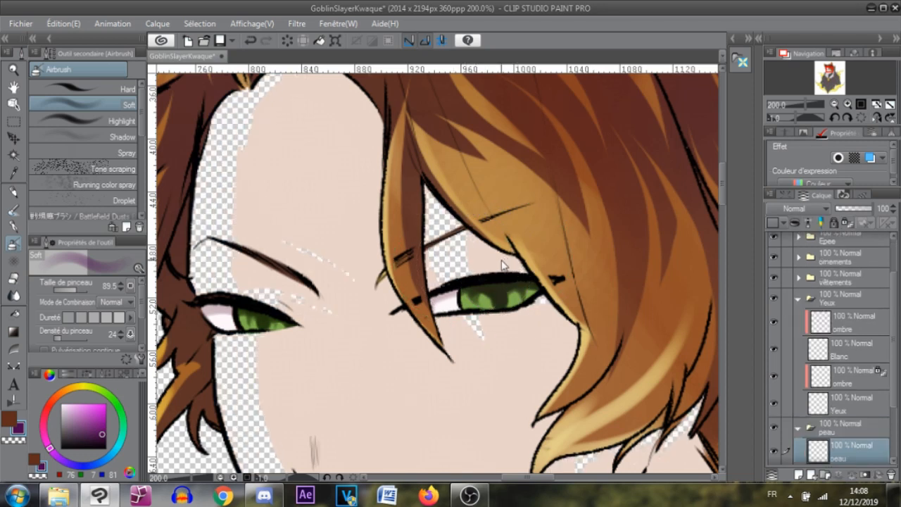
left_click(491, 314, "ctrl")
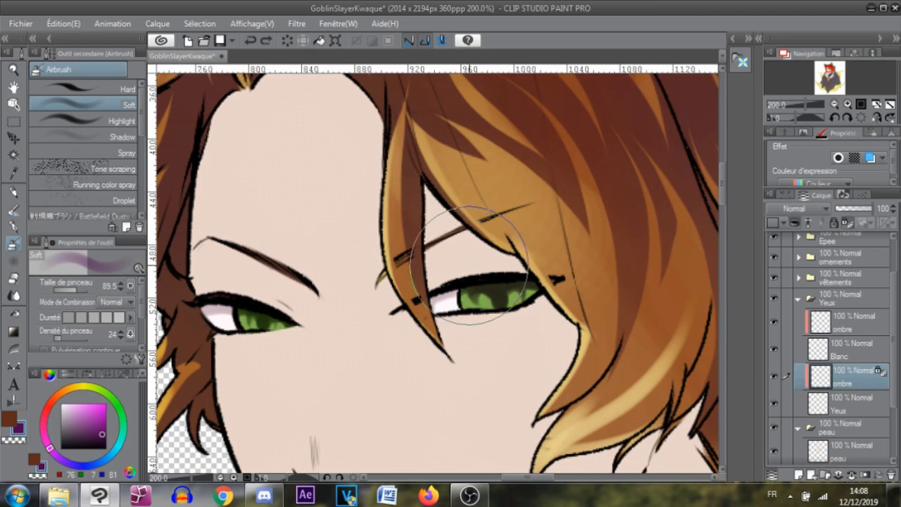
left_click_drag(76, 290, 73, 290)
mouse_move(438, 269)
left_mouse_down()
mouse_move(432, 298)
mouse_move(473, 293)
mouse_move(462, 286)
mouse_move(543, 286)
mouse_move(548, 337)
mouse_move(449, 288)
left_mouse_up()
key("ctrl+z")
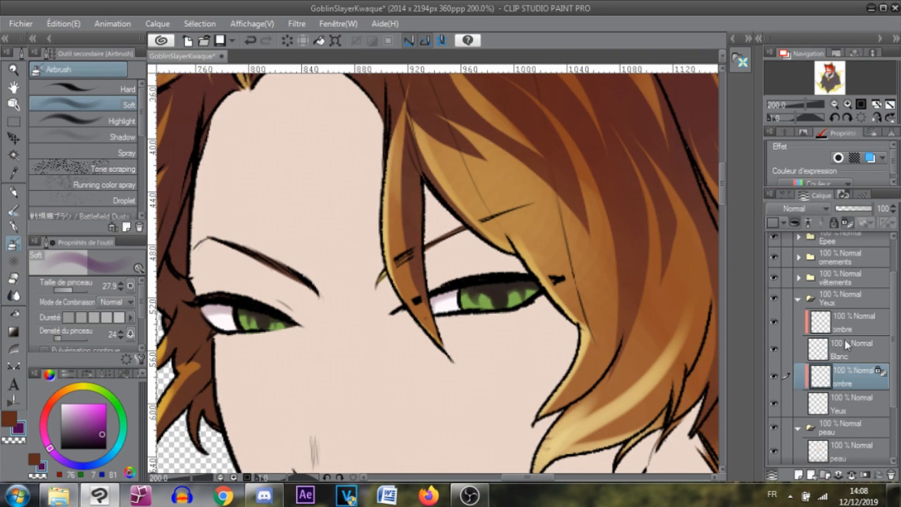
Add a clipped layer directly above the Yeux layer and name it lumière
left_click(844, 411)
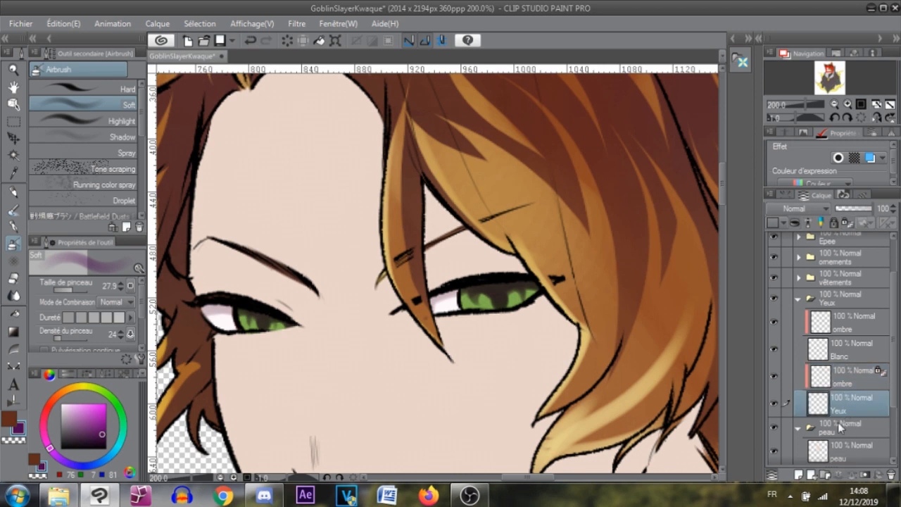
left_click(798, 476)
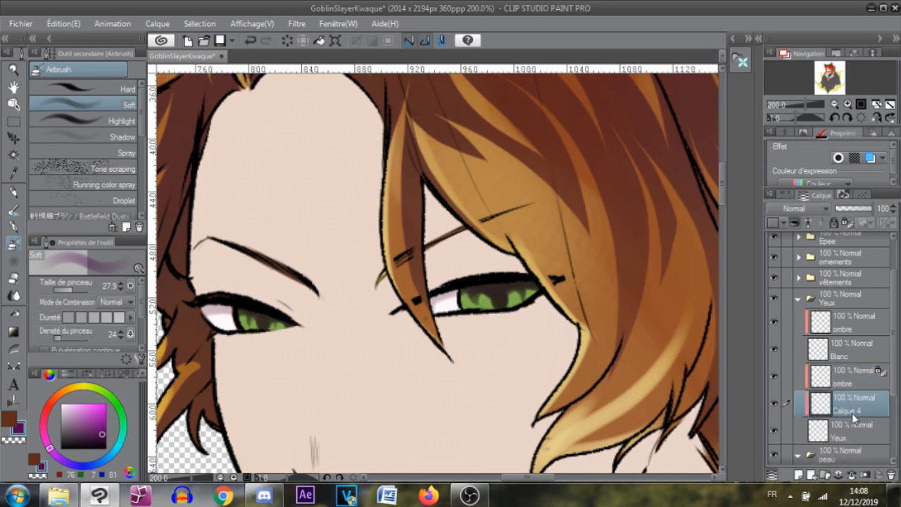
double_click(852, 409)
type("lumière")
key("Return")
Sample the green of the iris and brighten the colour to a light green (RGB 191, 249, 130)
key("i")
left_click(491, 297)
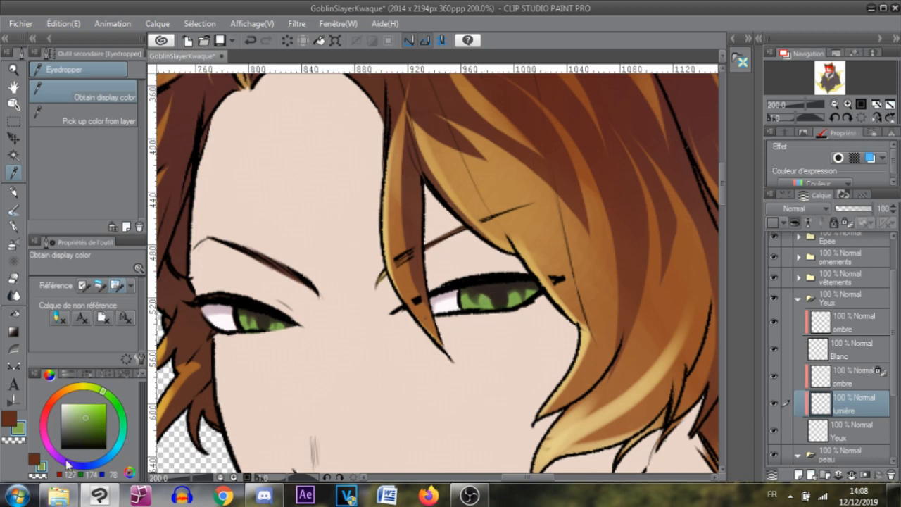
left_click_drag(86, 417, 88, 400)
Try to paint light green highlights on the iris beside the hair strand with the Darker pencil at size 18.9
left_click(14, 193)
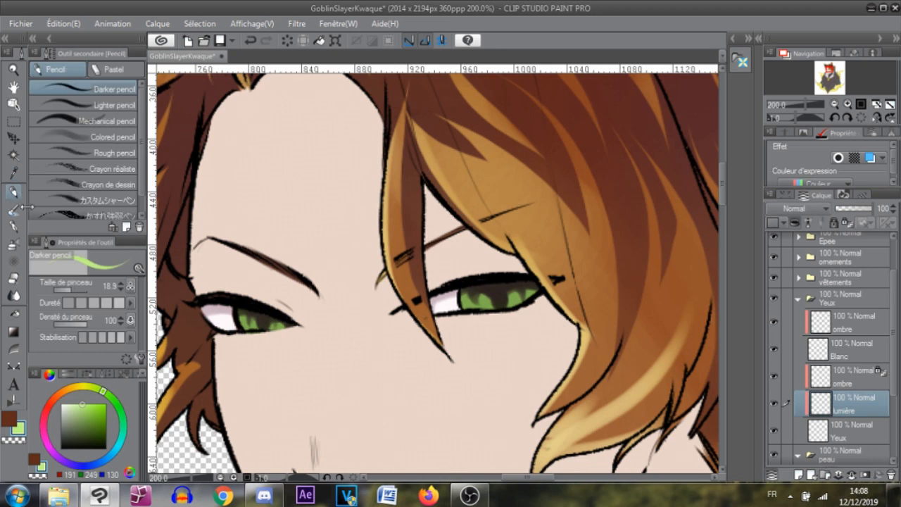
key("ctrl+z")
left_click_drag(475, 296, 529, 306)
key("ctrl+z")
mouse_move(468, 302)
left_mouse_down()
mouse_move(534, 297)
mouse_move(521, 304)
mouse_move(472, 297)
mouse_move(534, 278)
left_mouse_up()
key("ctrl+z")
key("ctrl+z")
Brighten the lower irises of both eyes with the Opaque watercolor brush at size 18.9 on the lumière layer, undoing the unwanted strokes
left_click(14, 209)
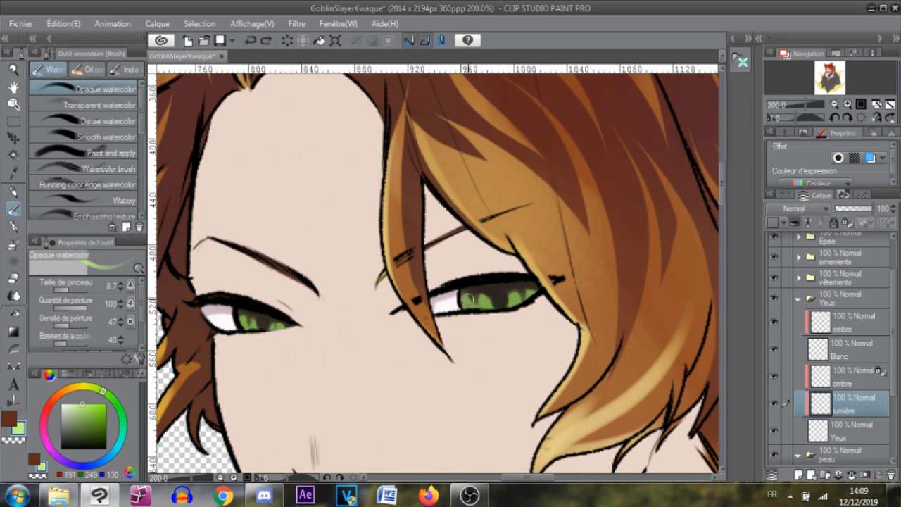
left_click_drag(66, 290, 71, 290)
key("ctrl+z")
mouse_move(476, 300)
left_mouse_down()
mouse_move(524, 301)
mouse_move(526, 292)
mouse_move(482, 308)
left_mouse_up()
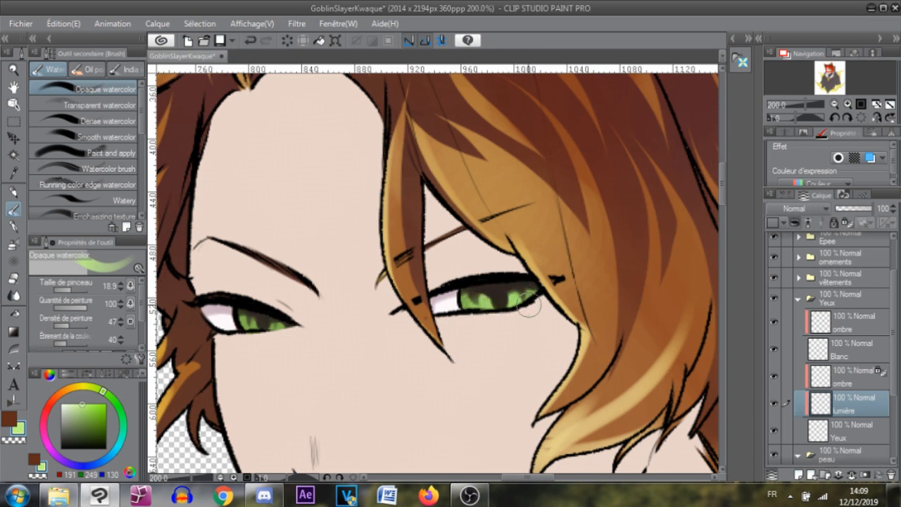
mouse_move(254, 331)
left_mouse_down()
mouse_move(274, 338)
mouse_move(251, 322)
mouse_move(271, 330)
left_mouse_up()
key("ctrl+z")
key("ctrl+z")
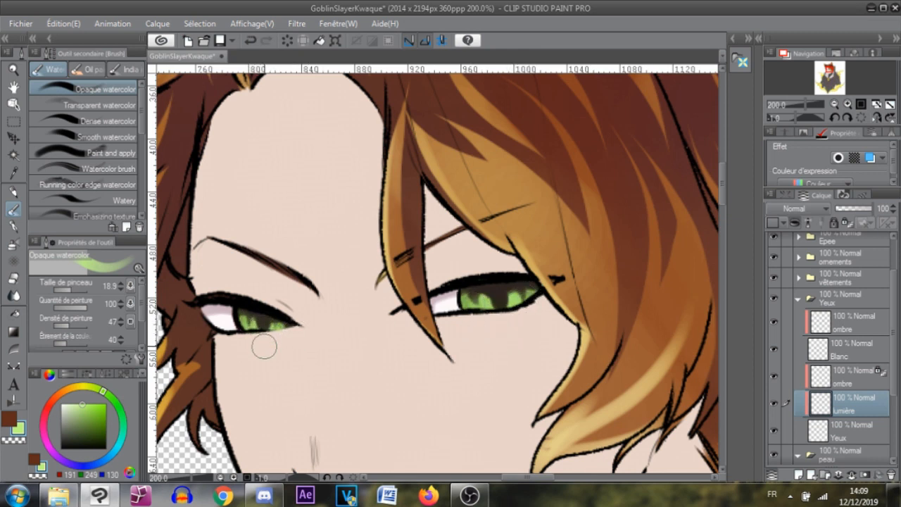
mouse_move(506, 304)
left_mouse_down()
mouse_move(481, 313)
mouse_move(501, 301)
left_mouse_up()
key("ctrl+z")
key("ctrl+z")
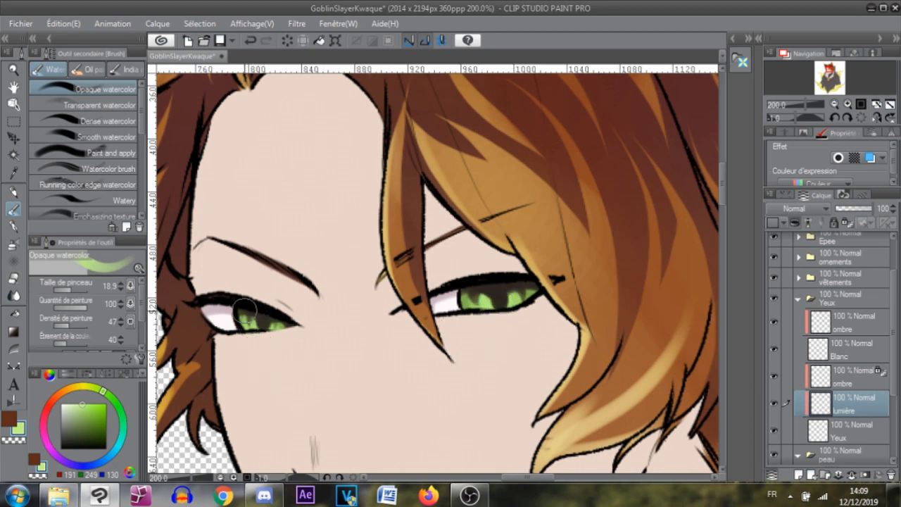
Set the colour to a very pale green (RGB 239, 255, 223), test it on the iris beside the hair strand, and undo
left_click_drag(78, 403, 80, 405)
left_click(65, 403)
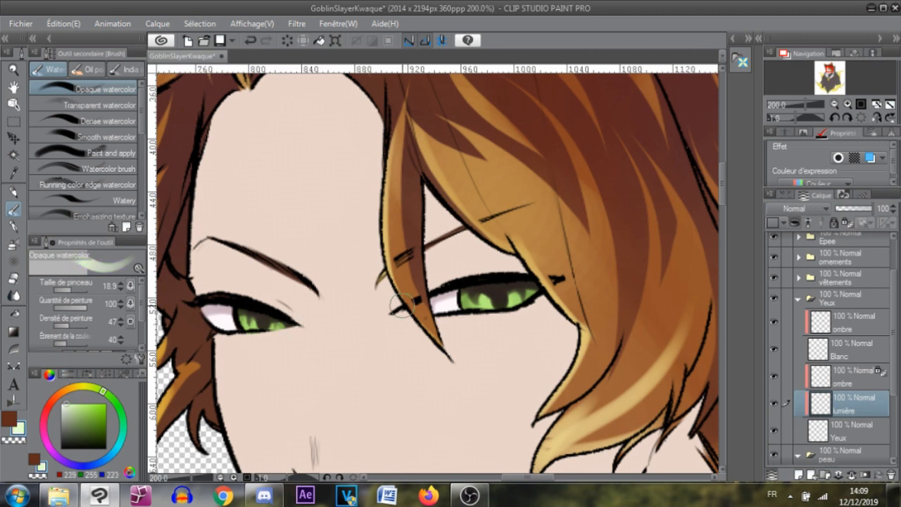
left_click_drag(473, 307, 485, 304)
key("ctrl+z")
Add another clipped layer, move it above the iris ombre layer, and begin its new name with "lumi"
left_click(800, 476)
left_click_drag(848, 415, 851, 385)
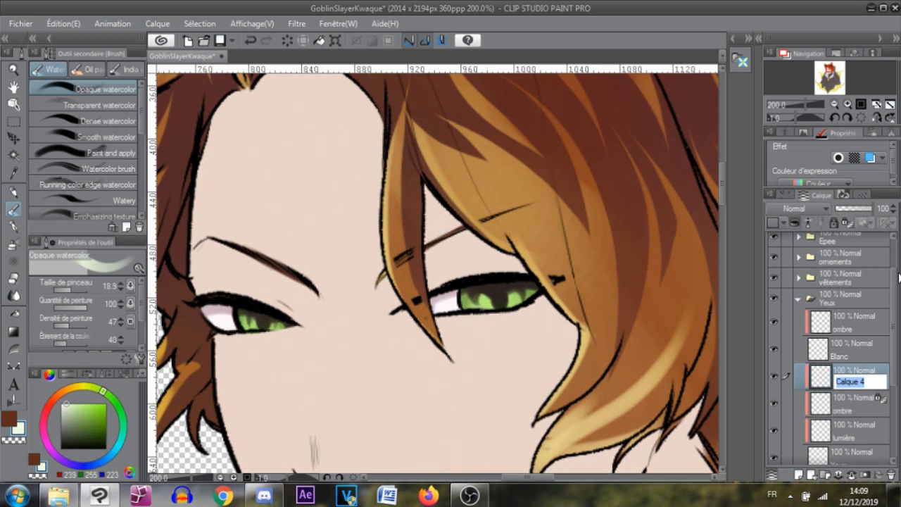
type("lumi")
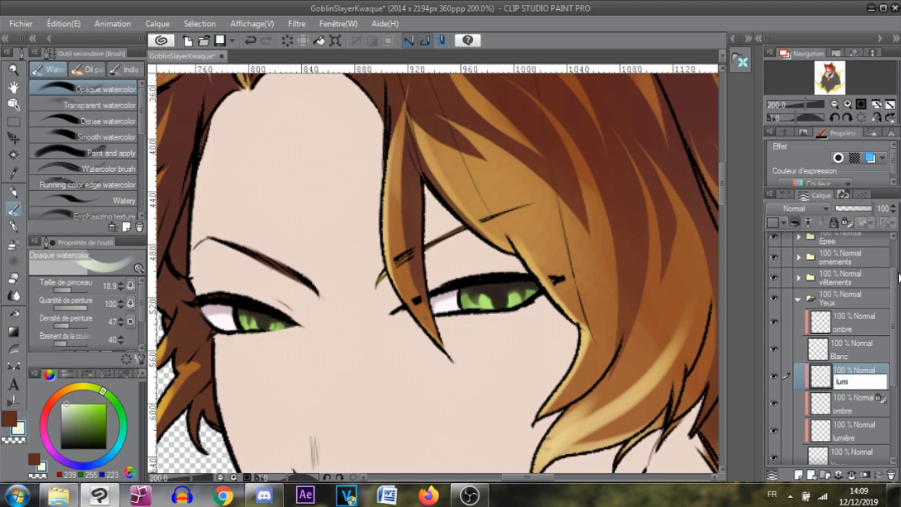